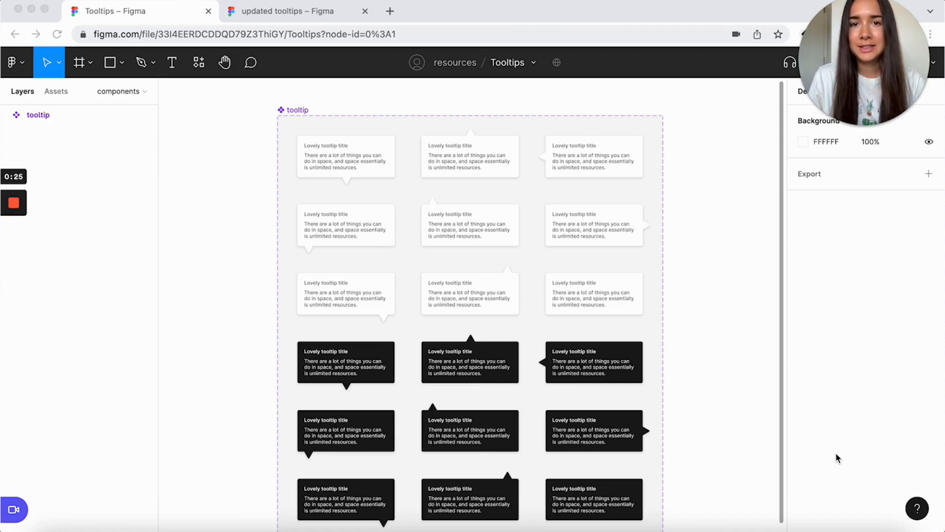
Create a new blank Figma design file in a new browser tab through figma.new
click(390, 11)
text(figma.com/file/ne)
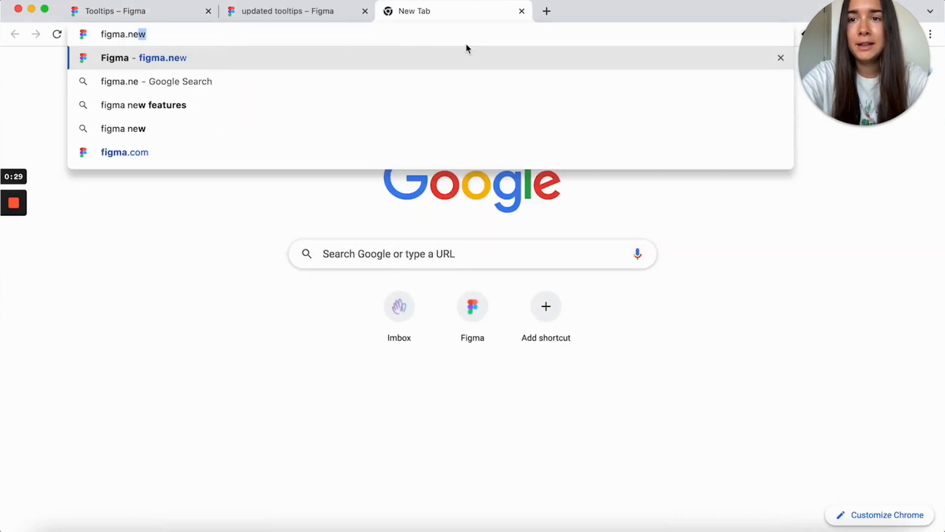
text(w)
key(Return)
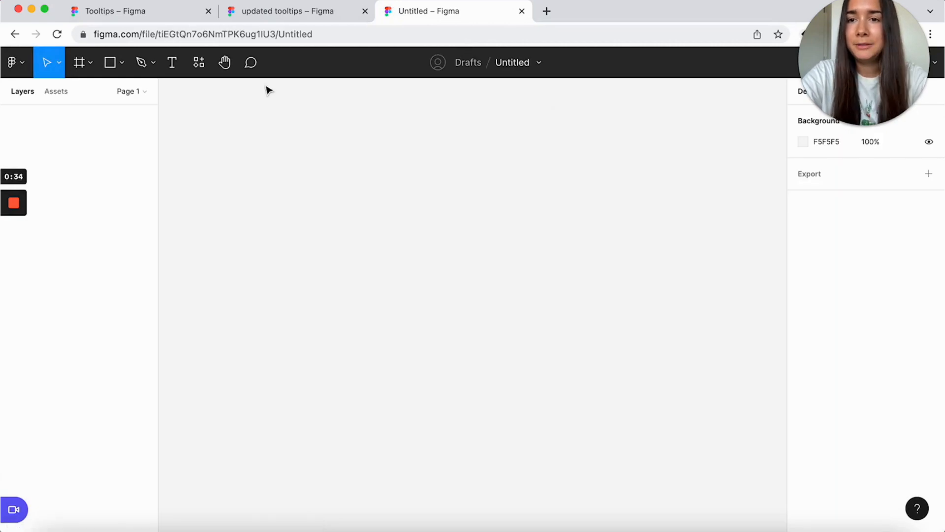
Add a text layer reading "Title" on the canvas and set its resizing to auto width
click(170, 63)
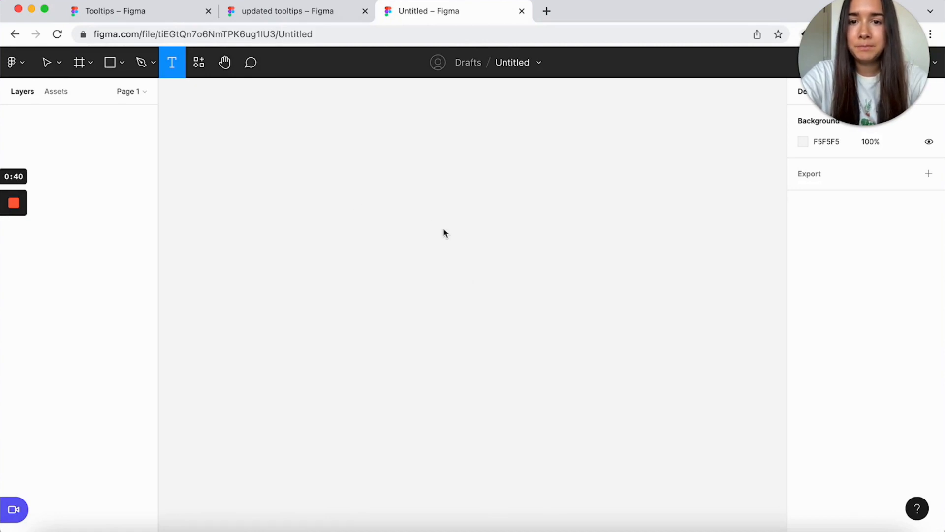
drag(358, 208, 444, 229)
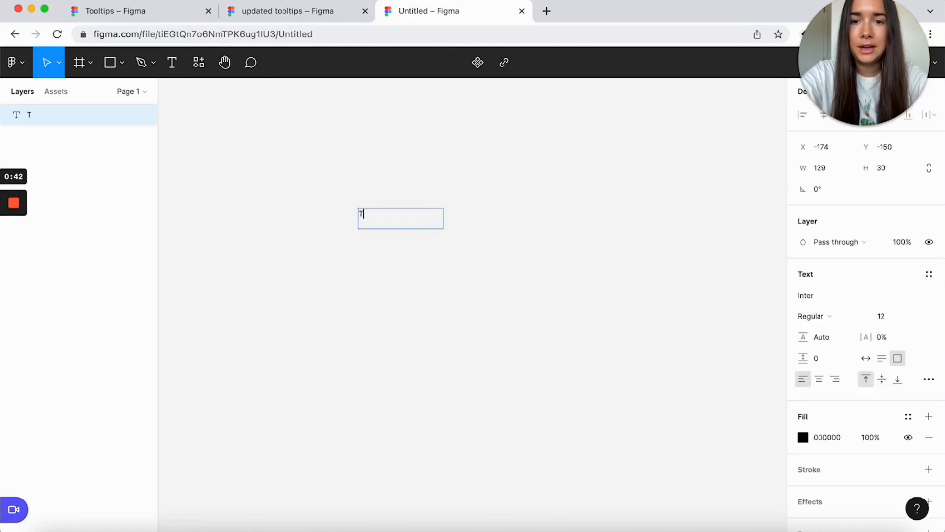
key(Escape)
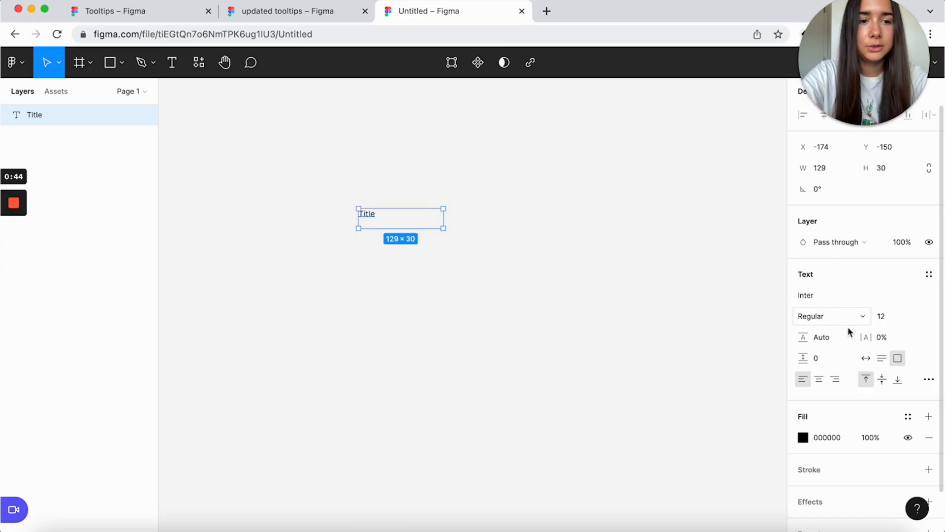
scroll(709, 264, left, 2)
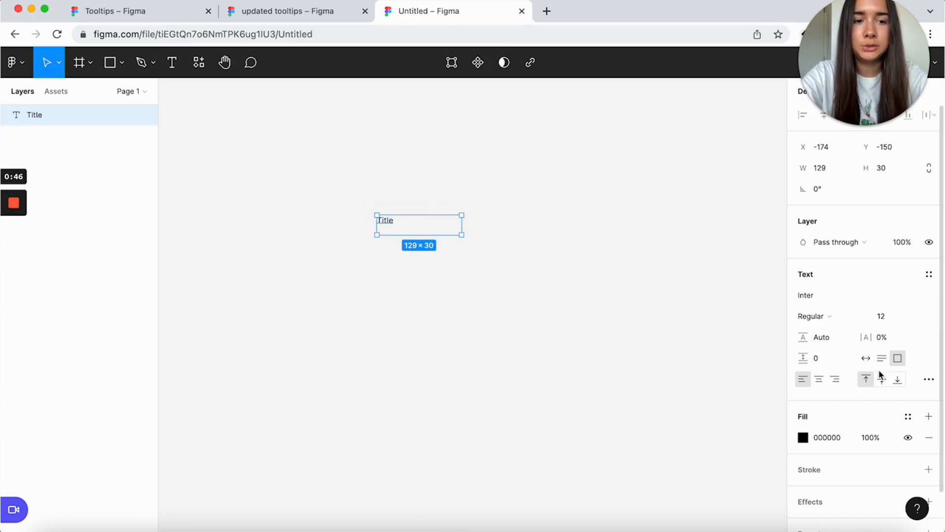
click(866, 358)
scroll(547, 226, up, 3)
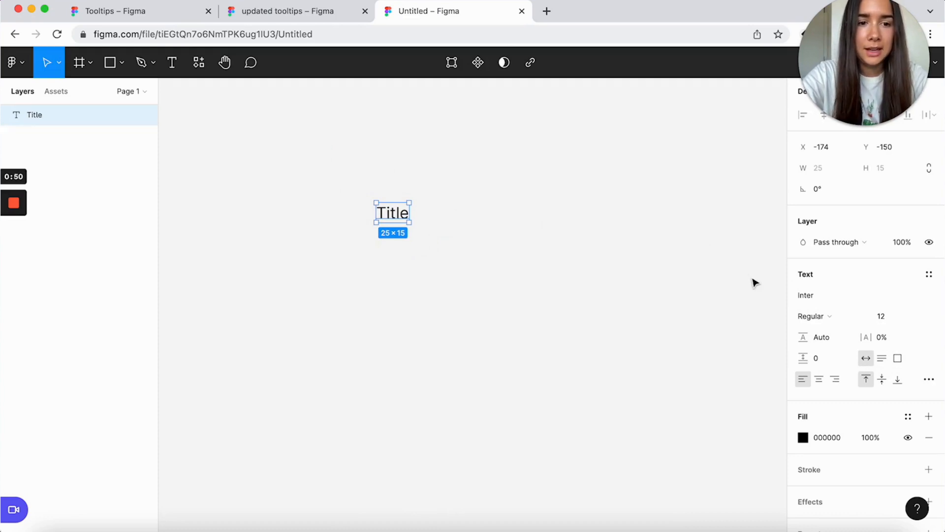
Style the Title text as Semi Bold with the Gray 3 color style
click(817, 316)
click(848, 346)
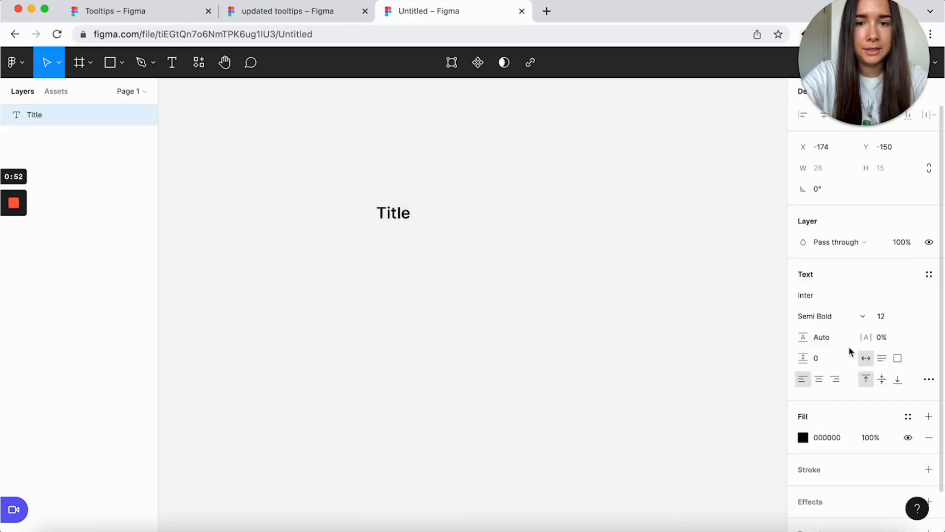
scroll(866, 354, down, 2)
click(908, 369)
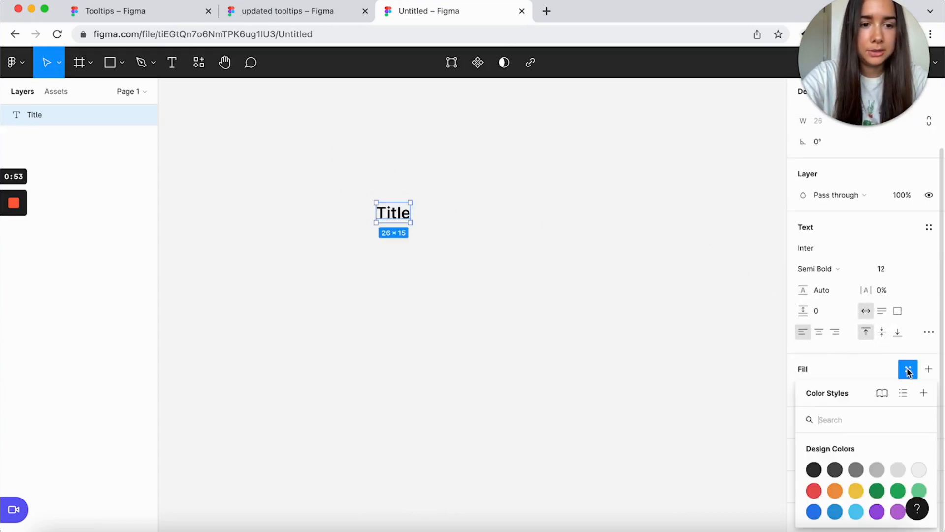
click(856, 470)
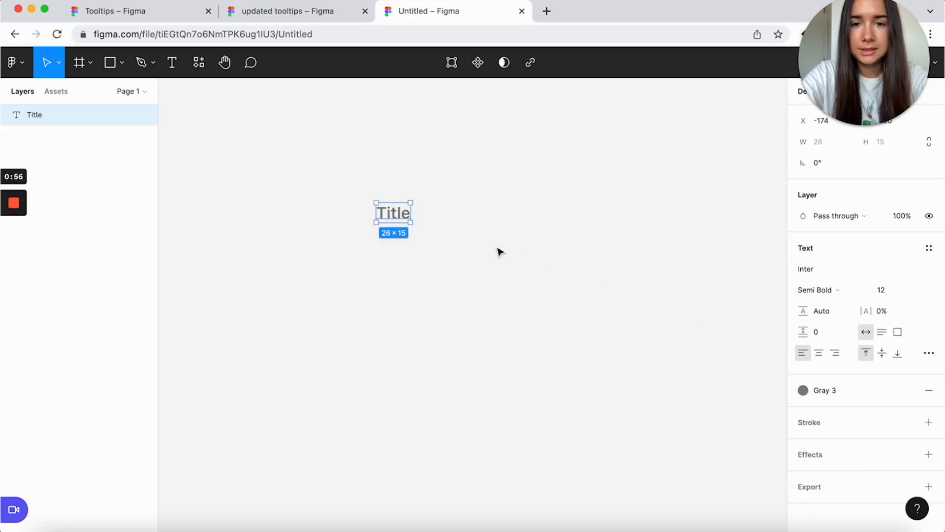
Duplicate the title just below itself and restyle the copy as Regular with the Gray 2 color style
mouse_move(396, 216)
mouse_down()
mouse_move(384, 199)
mouse_move(386, 232)
mouse_up()
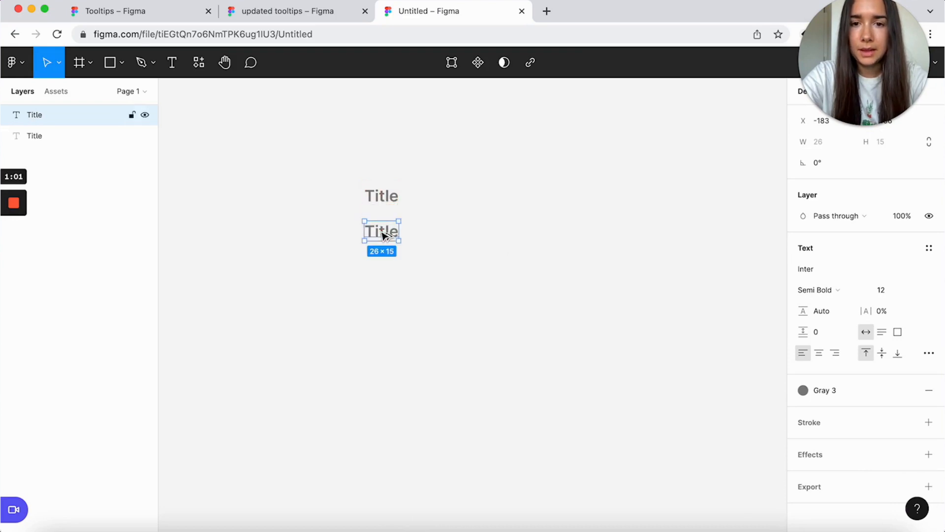
click(818, 290)
click(821, 259)
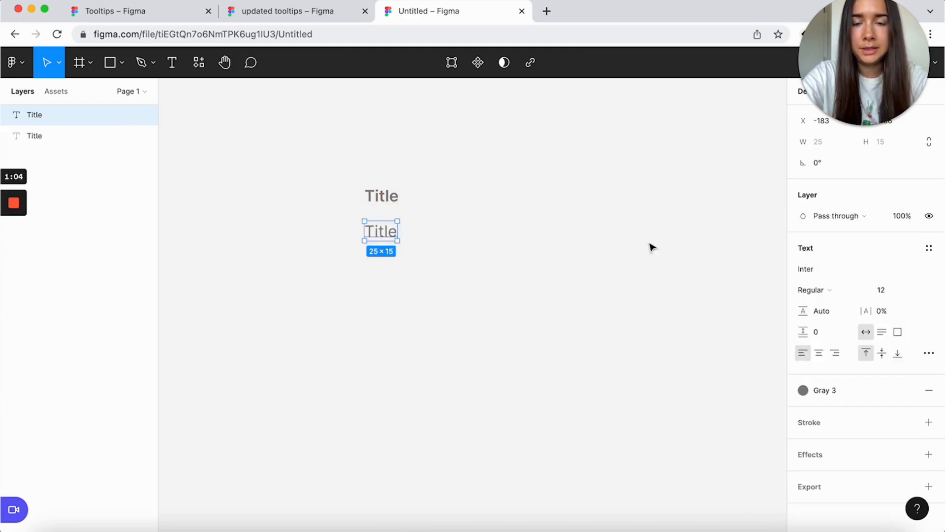
click(829, 391)
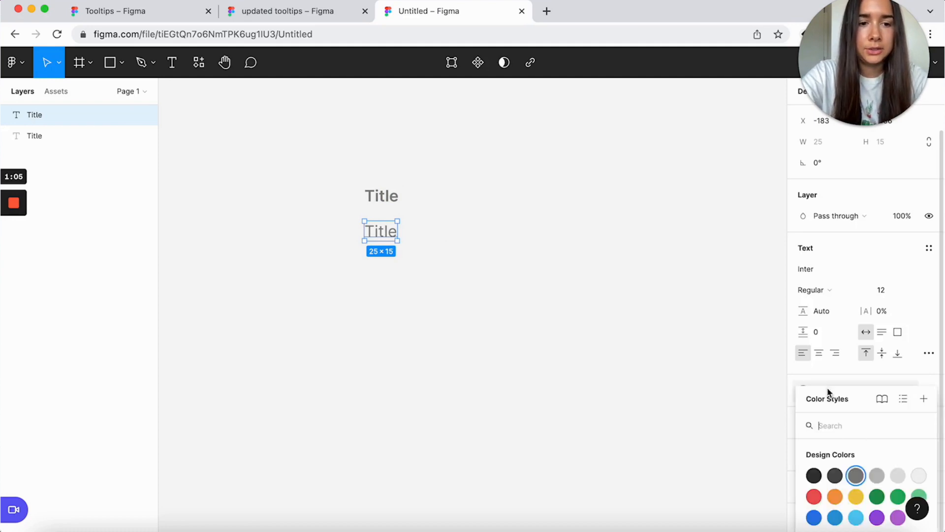
click(833, 472)
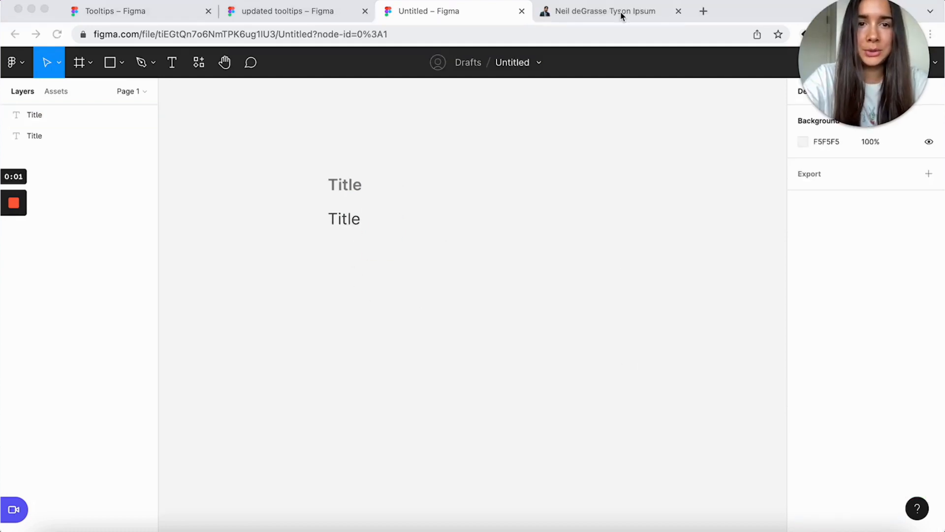
Copy the "Those who see the cosmic perspective" sentence from the Neil deGrasse Tyson Ipsum page and replace the lower text layer's content with it
click(621, 16)
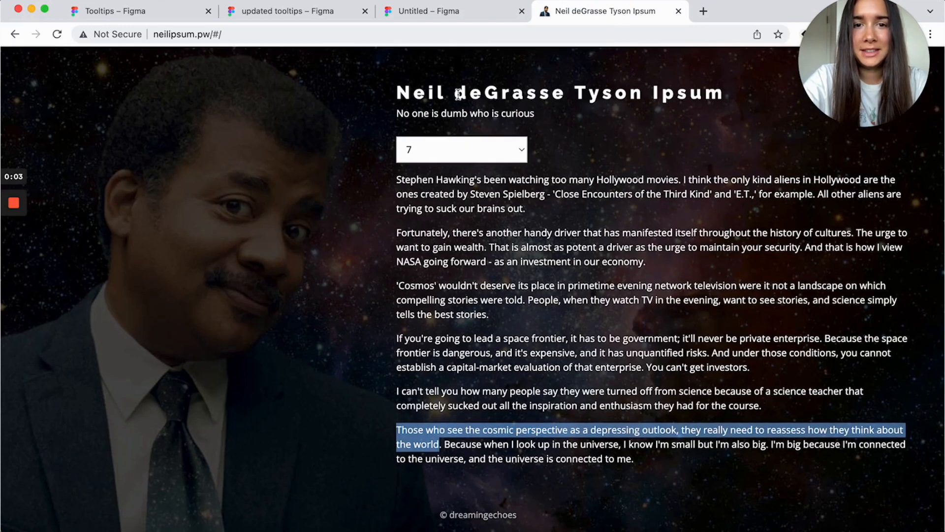
click(684, 179)
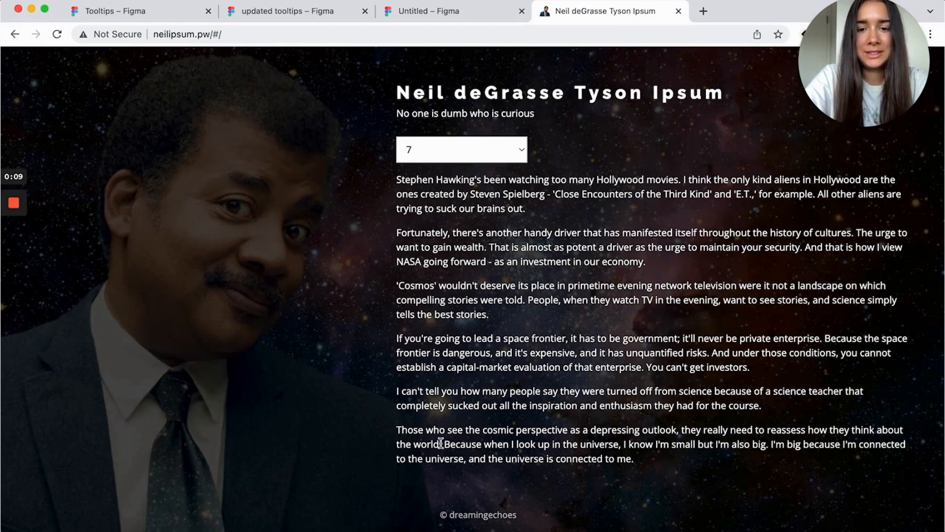
drag(443, 441, 404, 432)
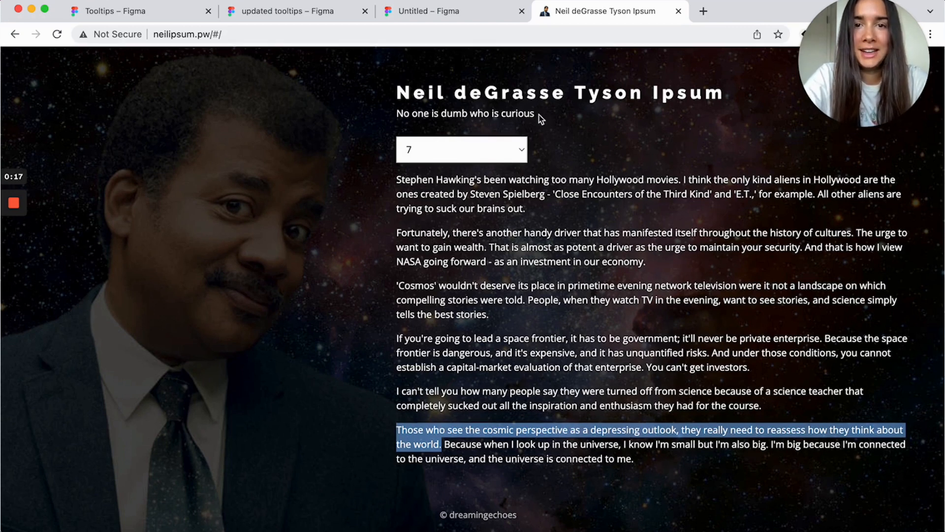
click(438, 13)
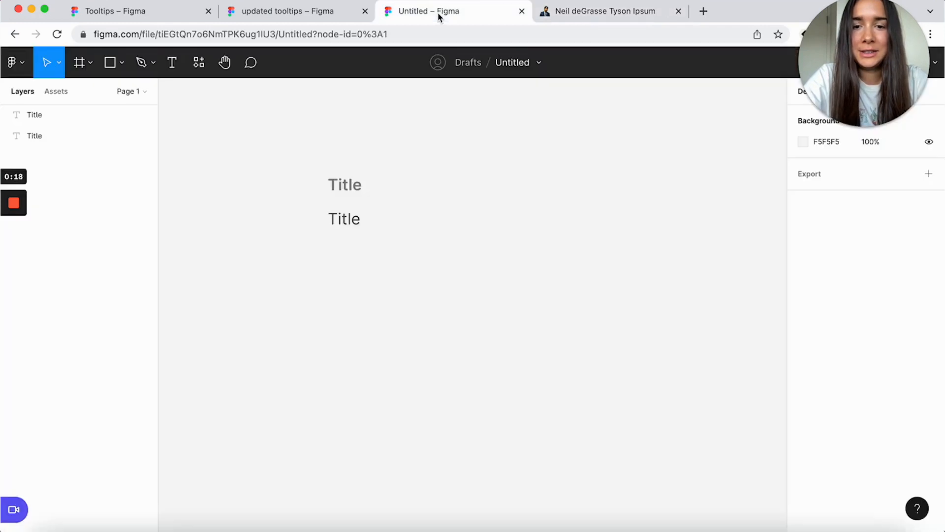
double_click(339, 222)
key(cmd+v)
key(Escape)
Resize the body text box to about 250 × 56 so the sentence wraps onto three lines
scroll(569, 338, right, 8)
scroll(569, 337, up, 1)
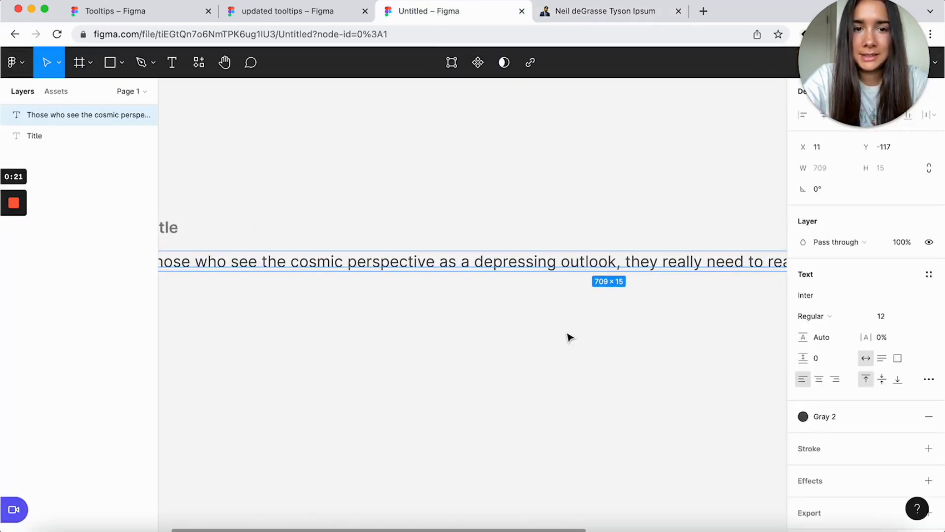
scroll(568, 338, down, 3)
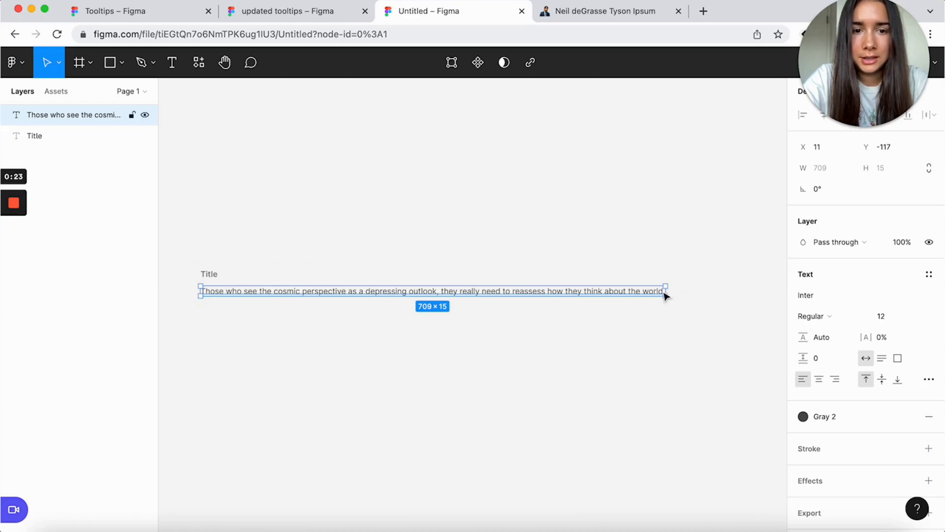
drag(666, 296, 363, 323)
scroll(365, 325, up, 5)
scroll(367, 327, left, 3)
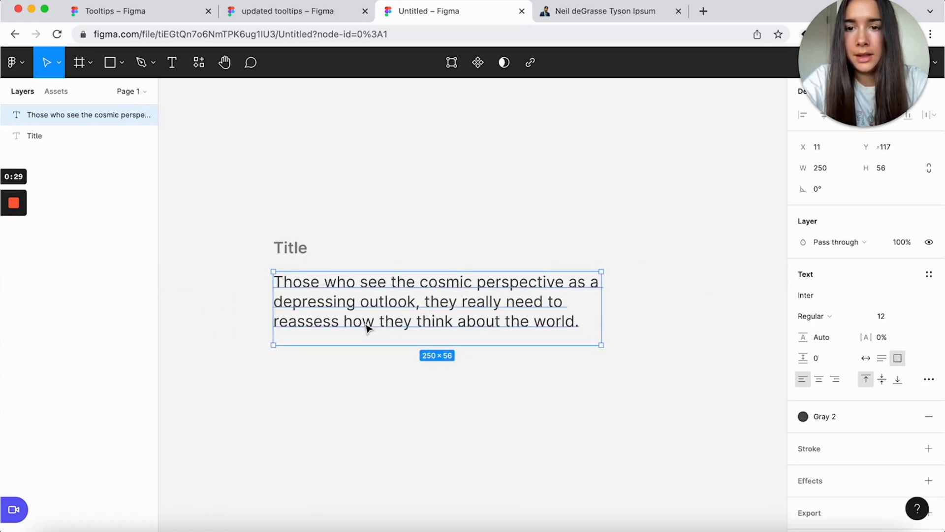
Wrap the title and body text in a vertical auto layout frame with 8 spacing between items
shift+click(305, 247)
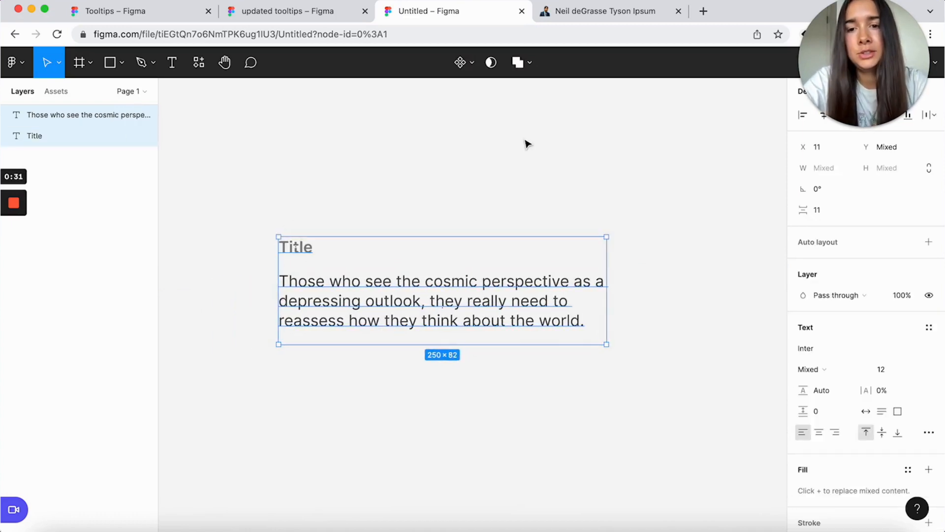
key(shift+a)
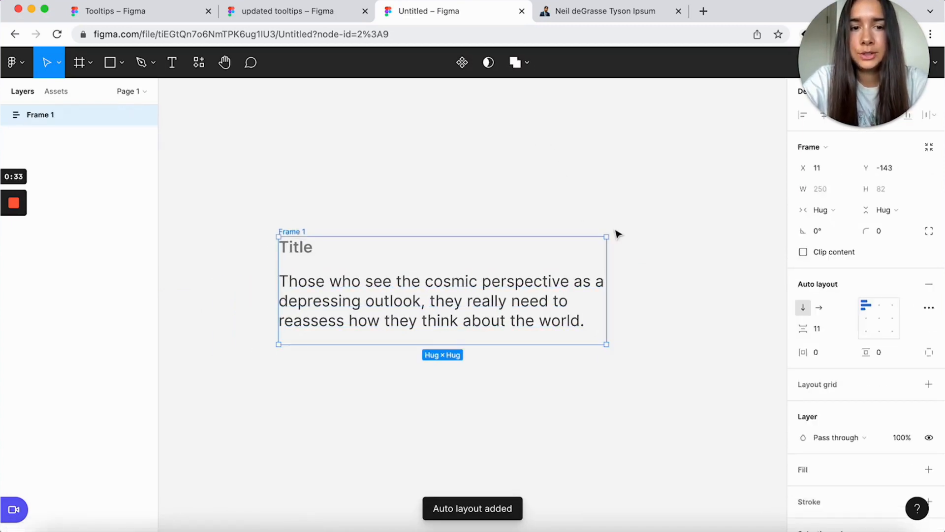
click(832, 332)
text(8)
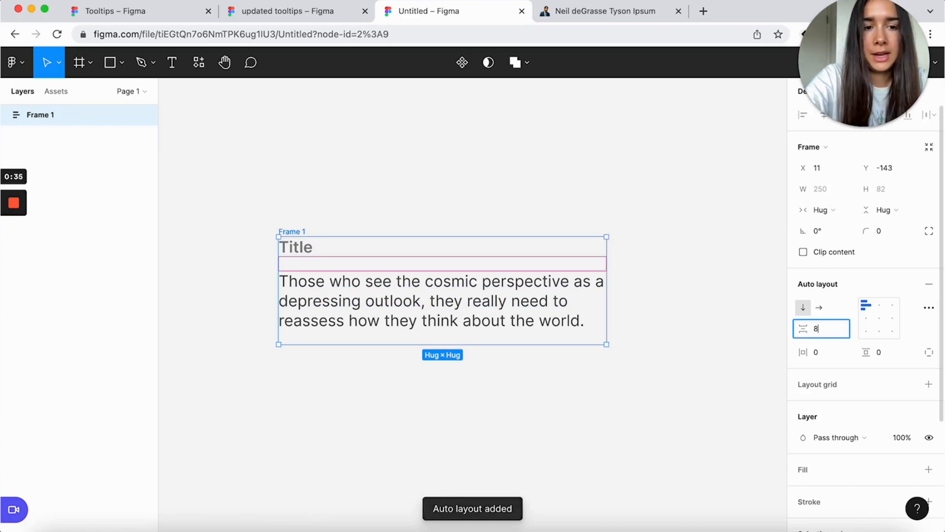
key(Return)
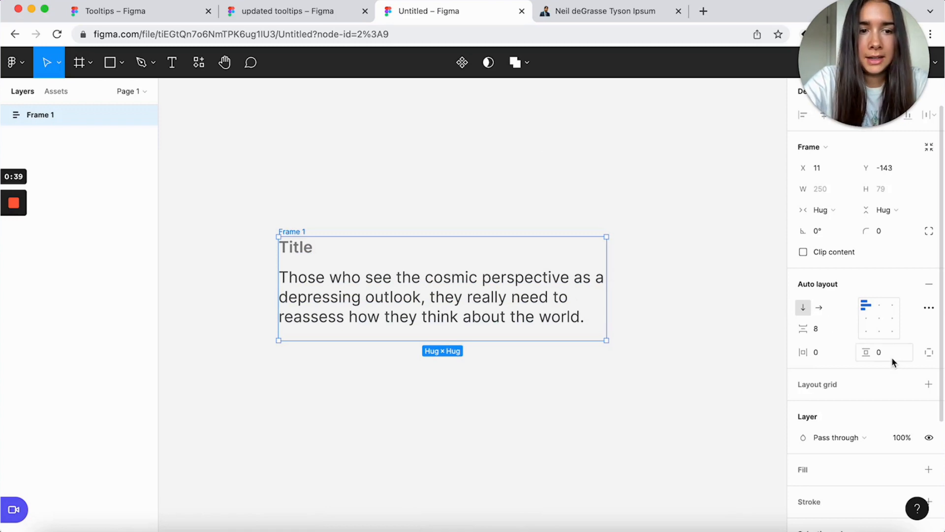
Set the auto layout frame's vertical and horizontal padding to 16
text(16)
key(Return)
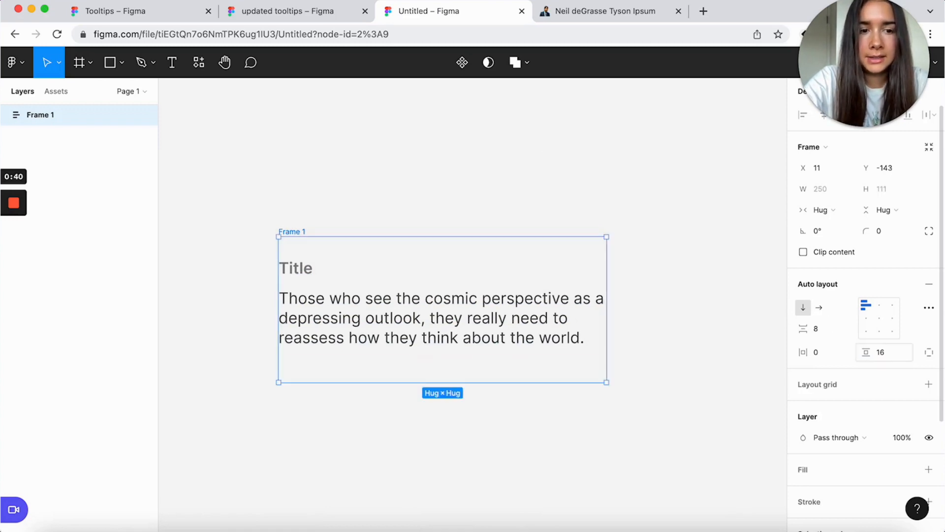
click(821, 351)
text(16)
key(Return)
scroll(674, 325, down, 1)
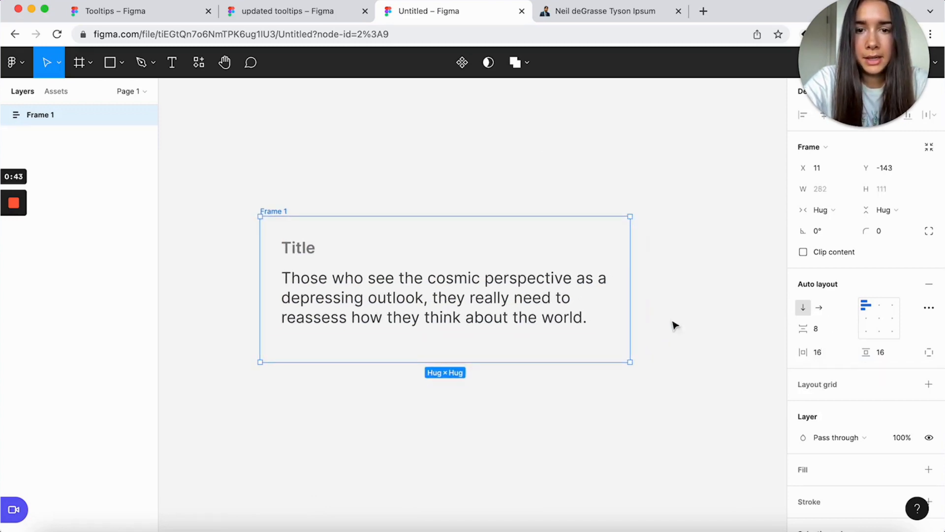
Give the frame a white FFFFFF fill and a corner radius of 4
scroll(852, 376, down, 2)
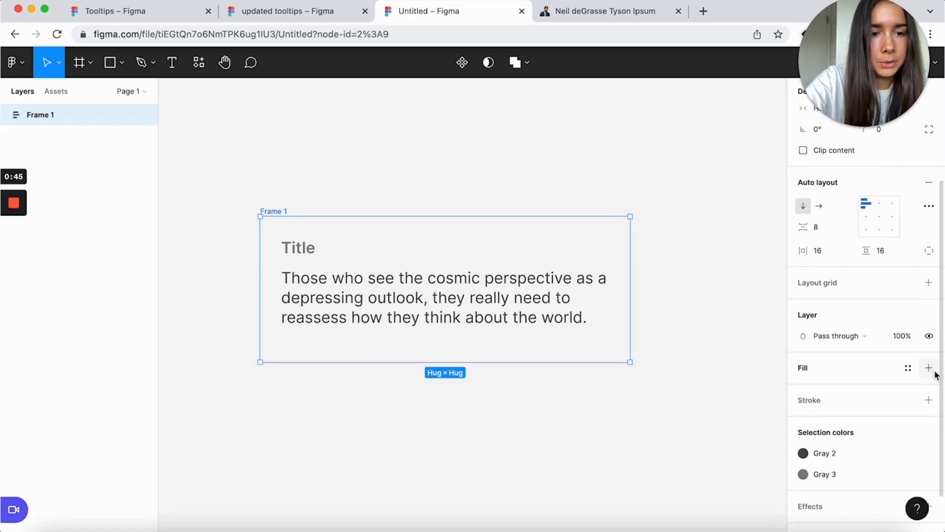
click(929, 368)
scroll(865, 283, up, 2)
click(889, 197)
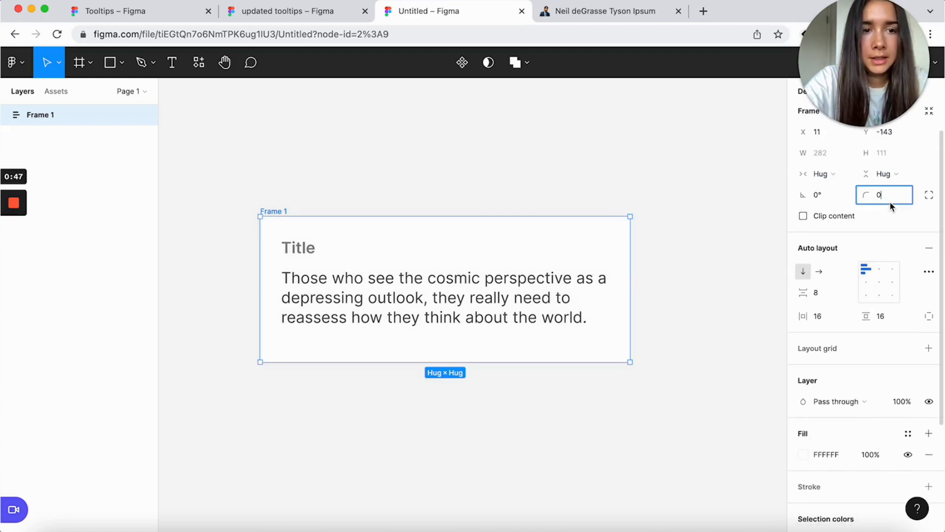
text(4)
Add a drop shadow to the frame and set the shadow's opacity to 10%
scroll(888, 197, down, 3)
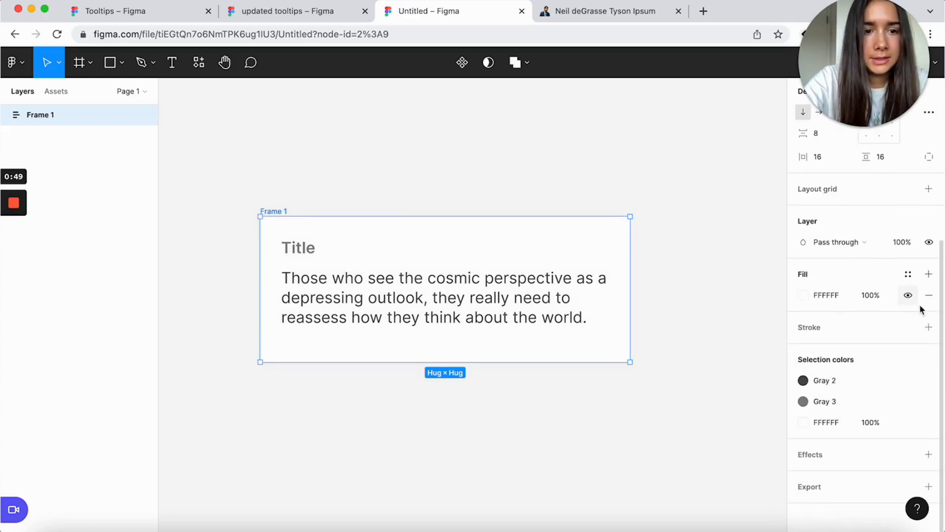
click(928, 454)
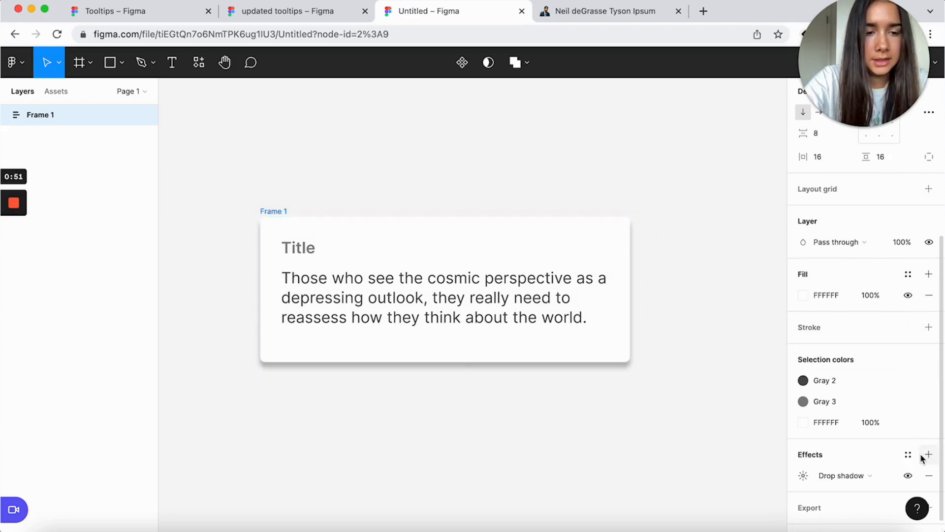
click(802, 476)
drag(722, 417, 710, 314)
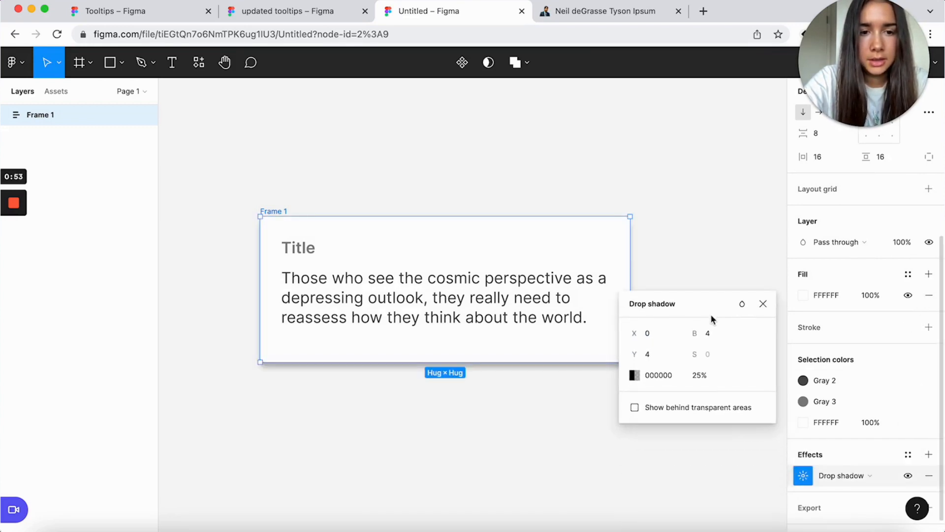
click(700, 375)
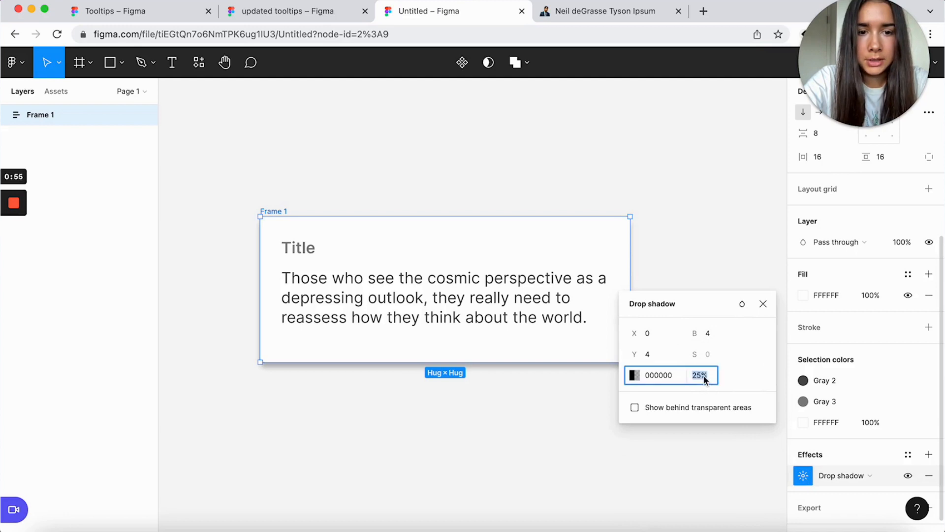
text(10)
key(Return)
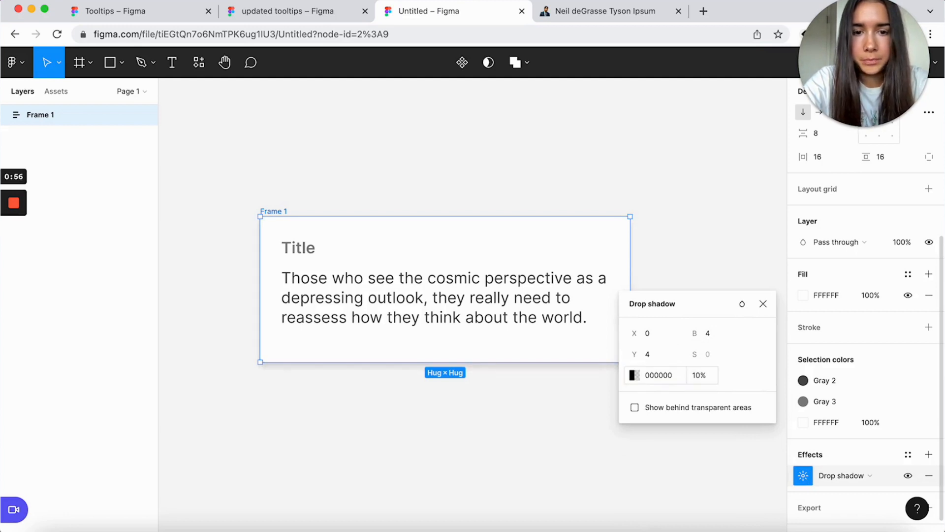
Set the drop shadow's blur to 7
click(660, 359)
click(731, 335)
text(7)
key(Return)
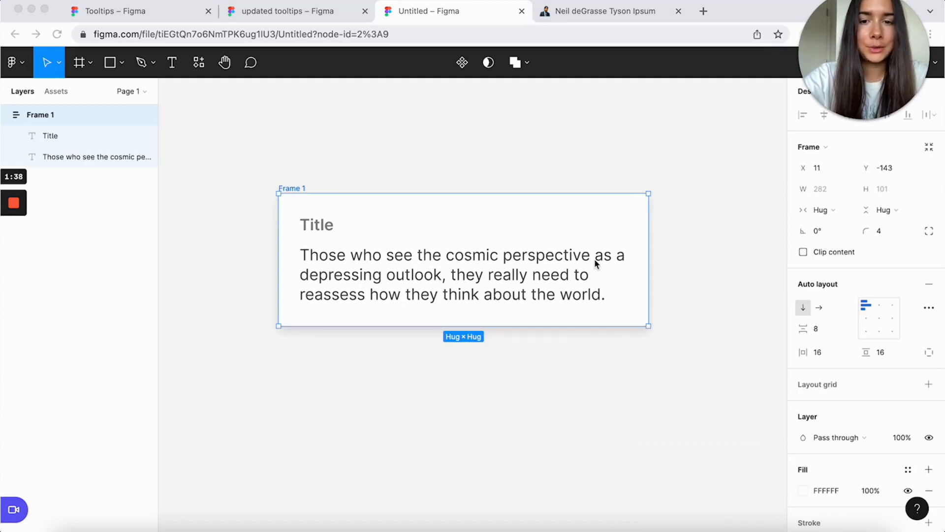
Give the frame a fixed width of 280 and make the title and body text fill the container's width
click(822, 210)
click(827, 197)
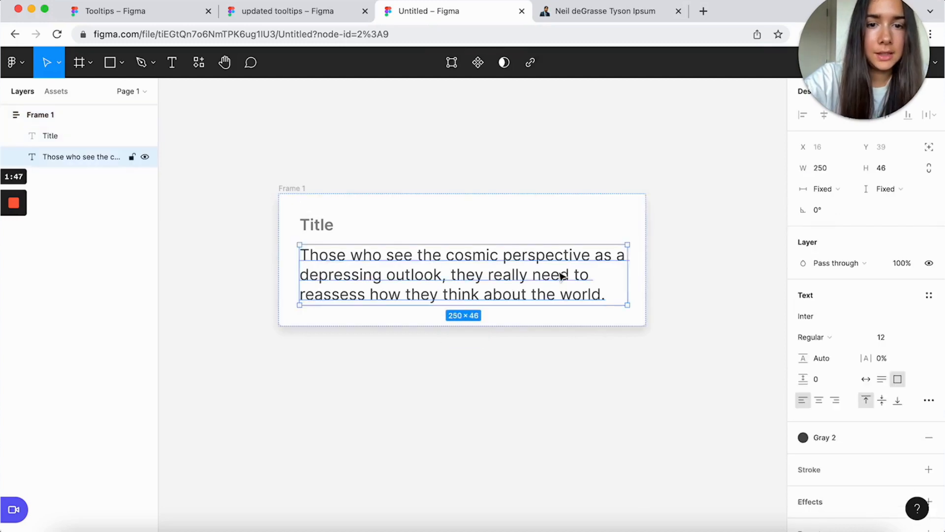
double_click(558, 272)
key(Escape)
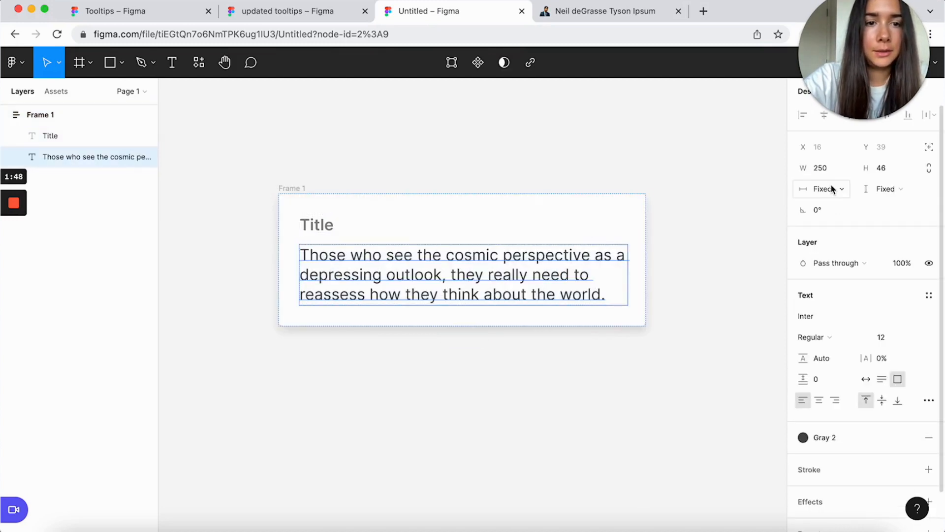
shift+click(324, 235)
click(826, 189)
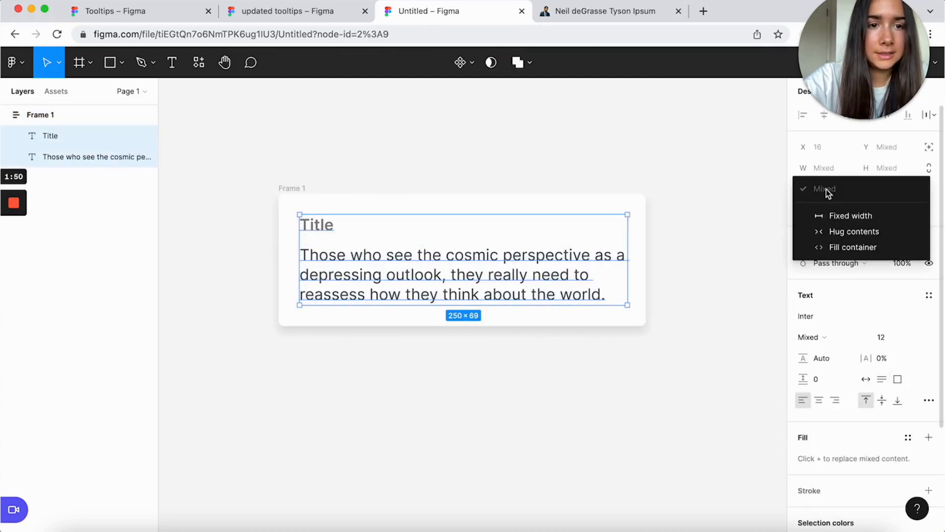
click(874, 242)
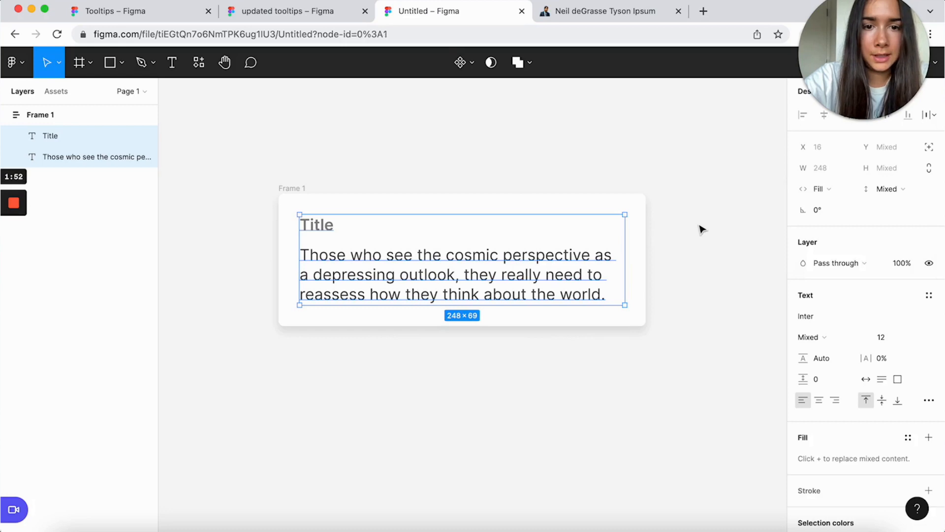
click(677, 218)
scroll(303, 169, down, 2)
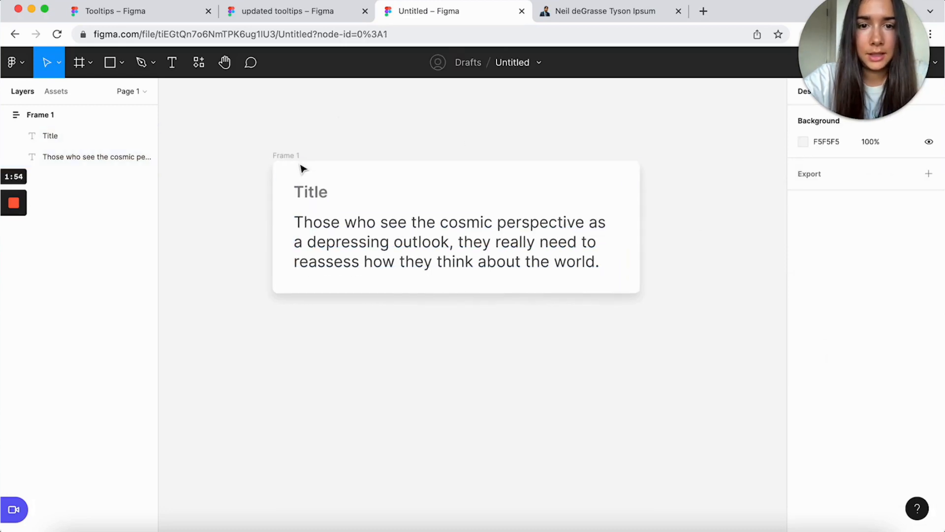
Set the body text's vertical resizing to hug its contents
click(383, 242)
click(889, 189)
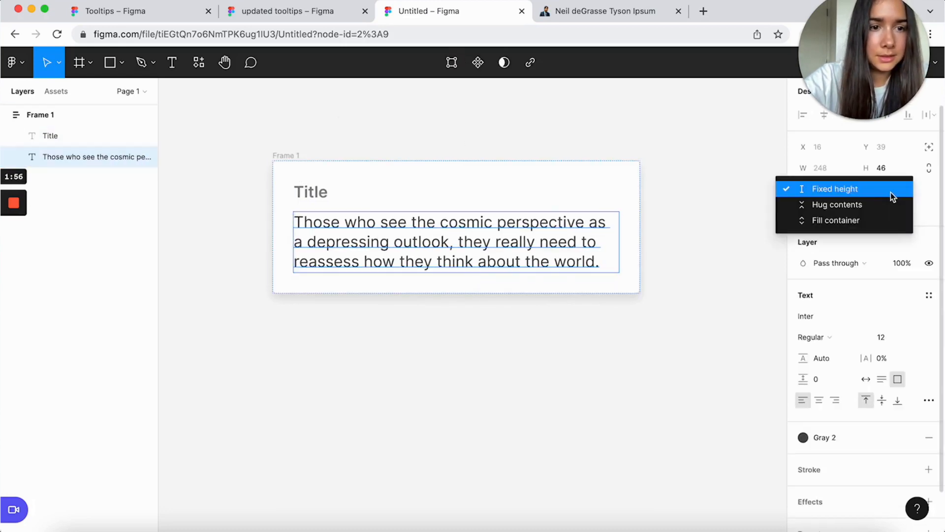
click(881, 205)
click(689, 273)
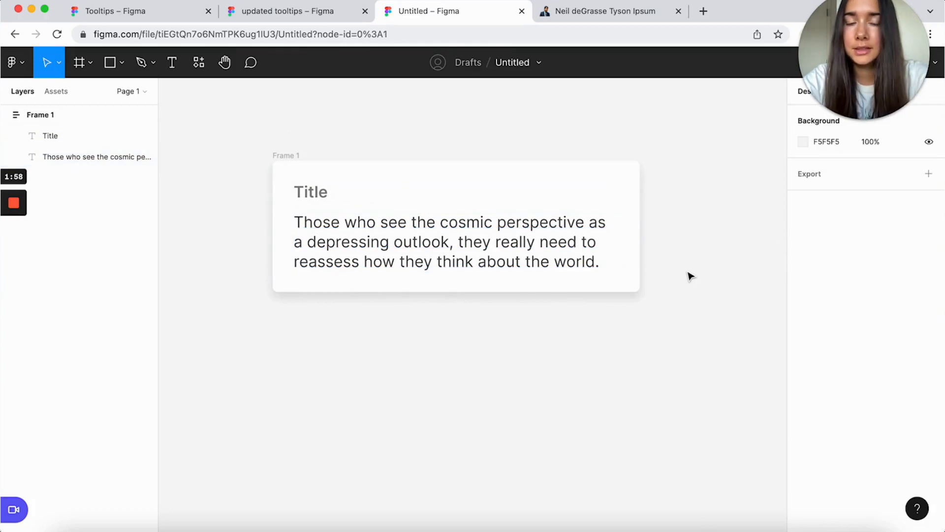
Draw a triangle polygon above the frame and resize it to 24 by 23
scroll(437, 139, up, 3)
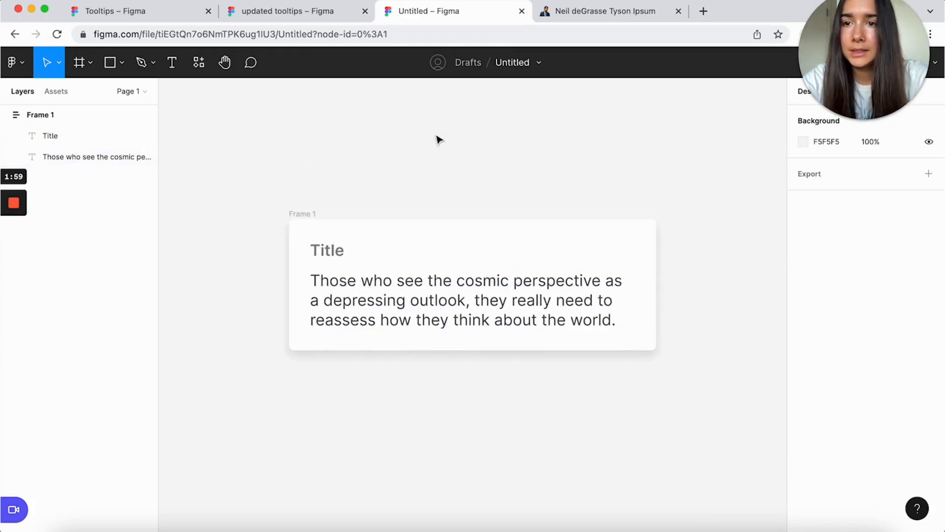
click(121, 64)
click(117, 158)
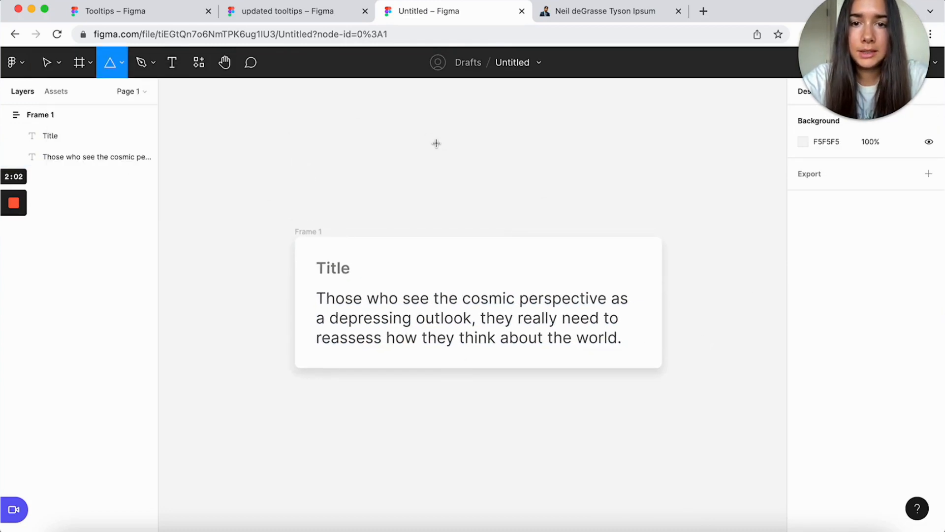
drag(437, 142, 477, 182)
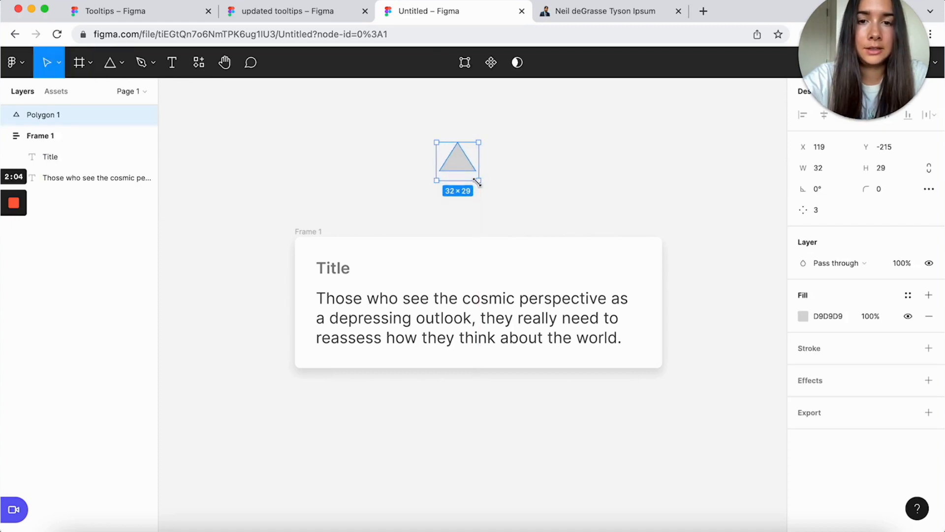
scroll(479, 186, up, 6)
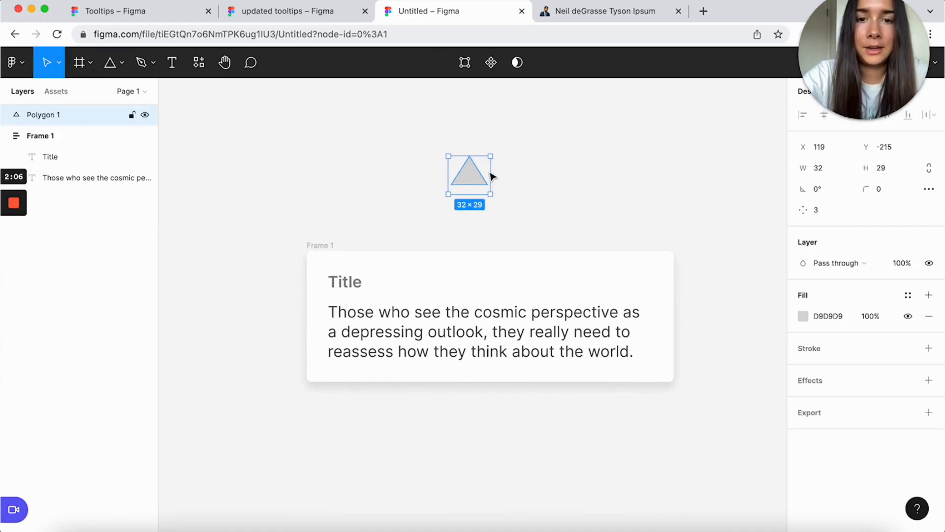
scroll(497, 175, up, 5)
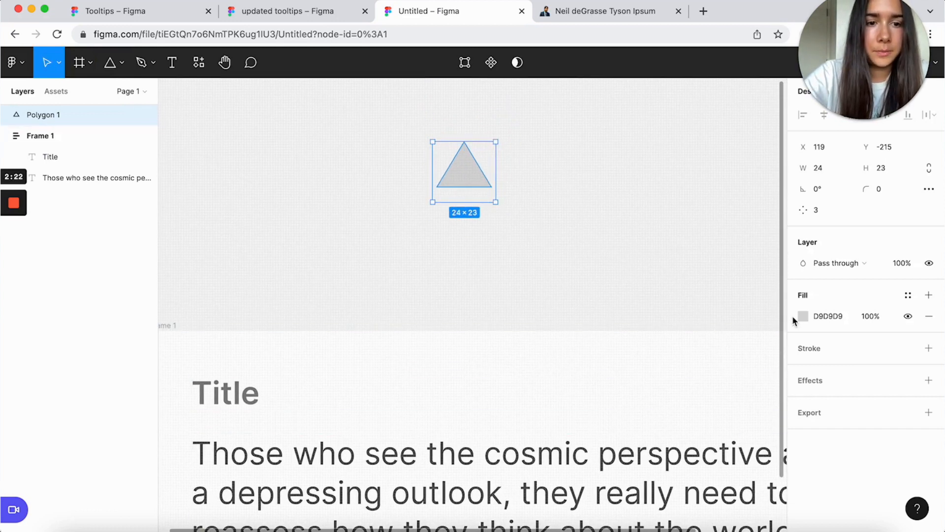
Change the triangle's fill to white FFFFFF
click(803, 316)
drag(714, 229, 593, 202)
click(594, 202)
Round only the triangle's top vertex with a corner radius of 2
double_click(467, 172)
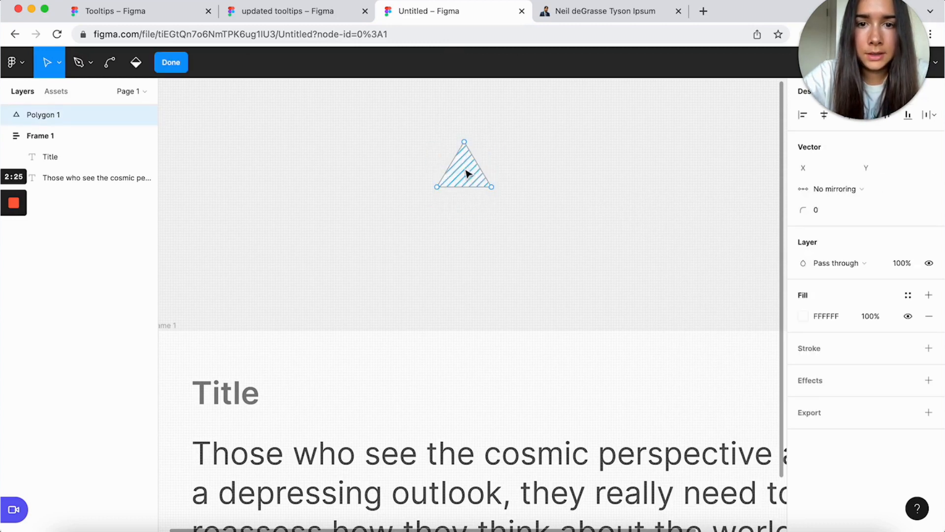
click(466, 143)
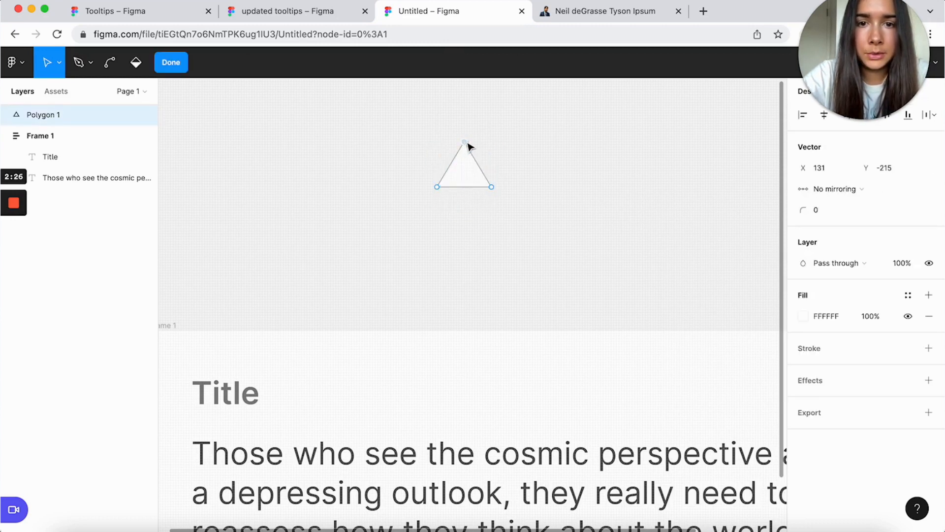
click(820, 212)
text(2)
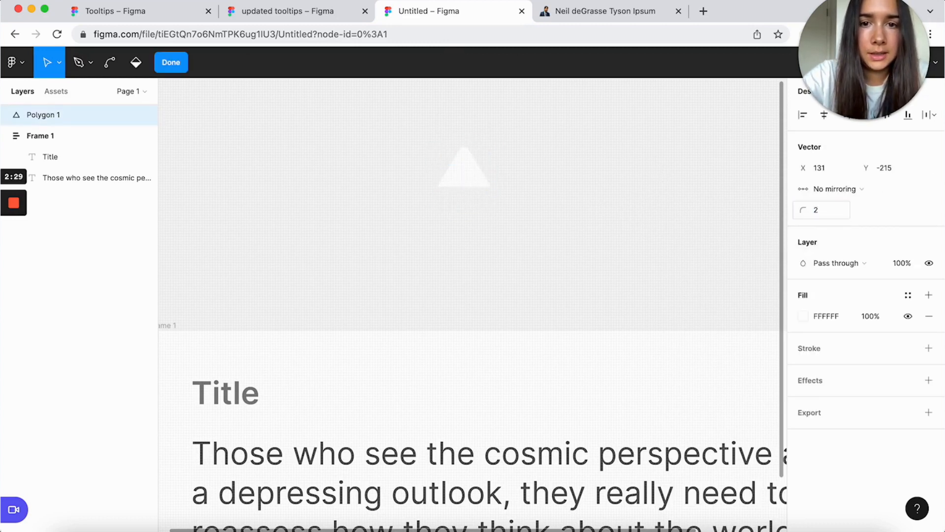
key(Return)
key(super+a)
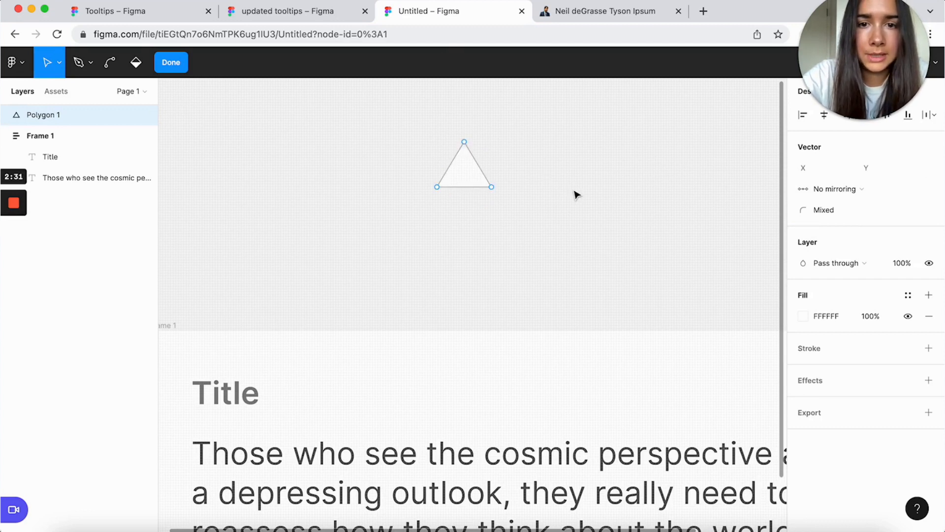
key(Escape)
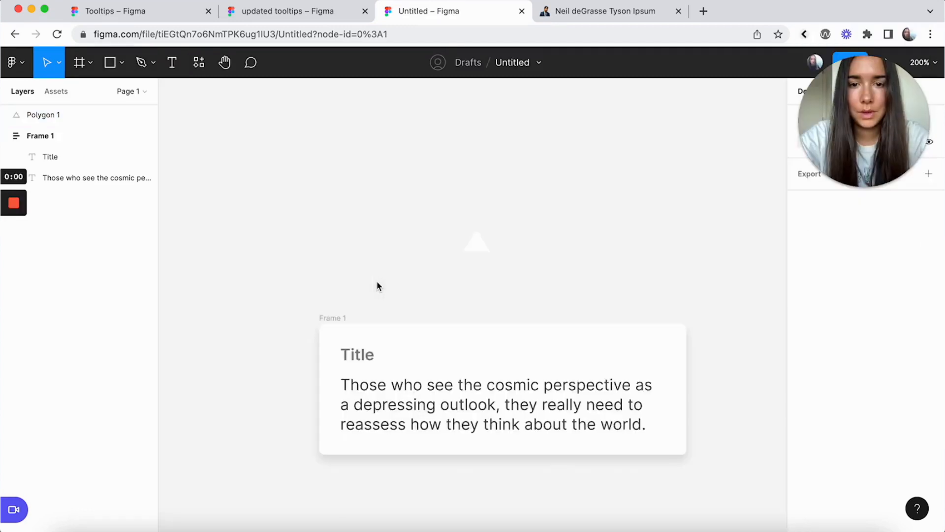
Move the triangle into the auto layout frame as its first item, above the title
scroll(377, 284, down, 3)
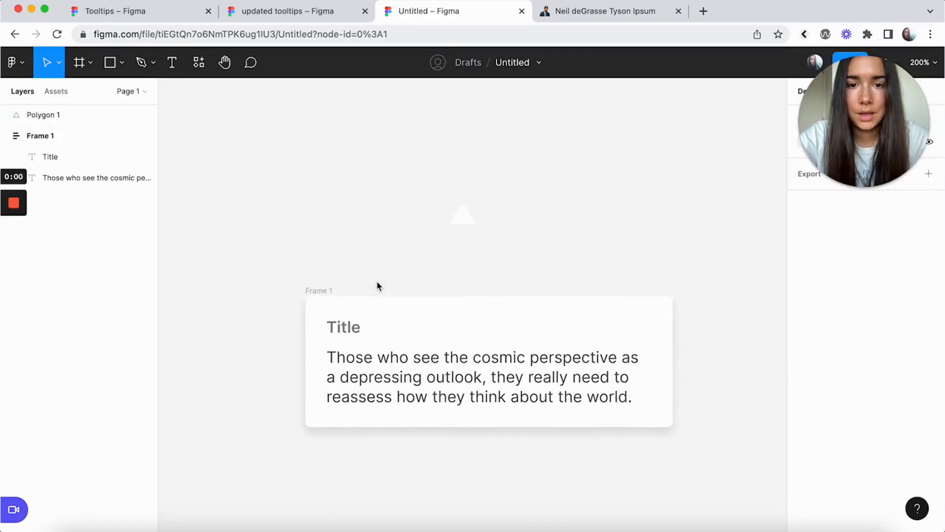
drag(451, 205, 371, 304)
drag(298, 276, 296, 197)
click(323, 236)
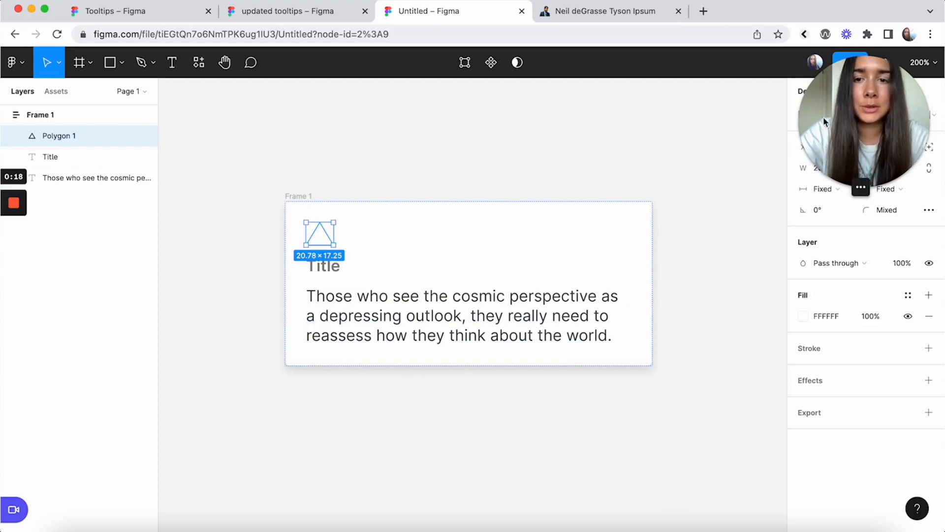
Set the triangle to absolute position within the auto layout frame
drag(827, 122, 747, 351)
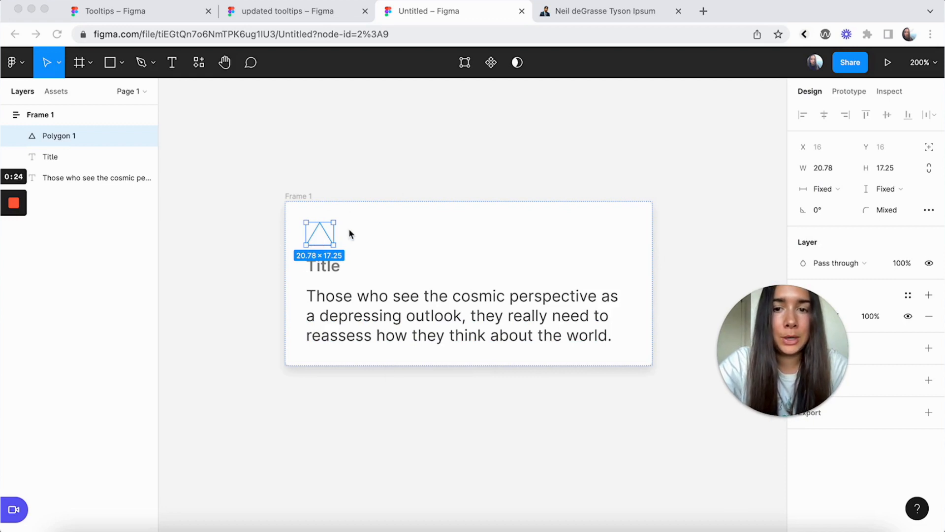
click(927, 142)
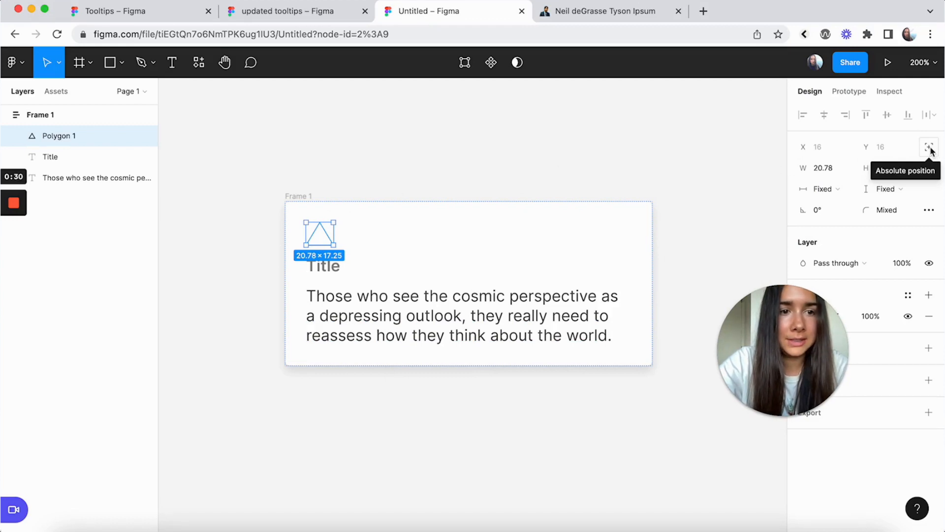
click(930, 148)
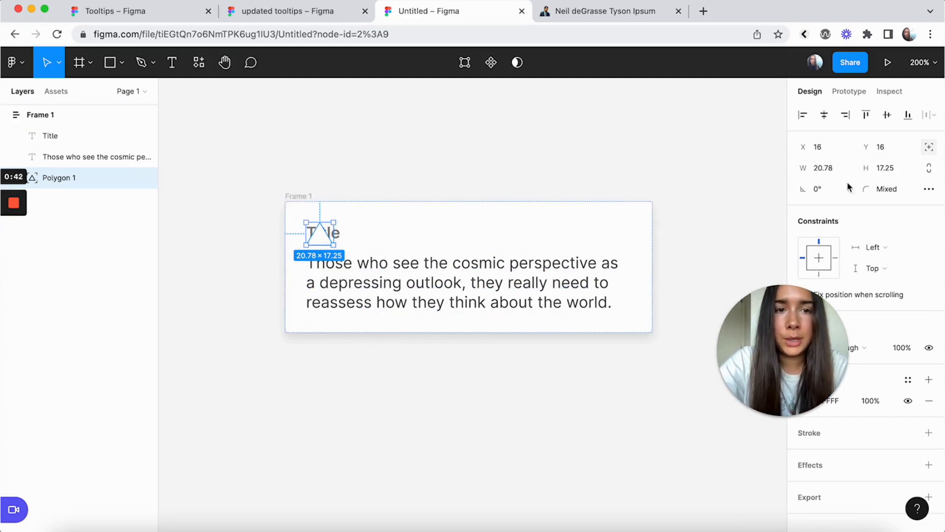
Centre the triangle horizontally in the frame and place it on the card's top edge at Y -17
click(826, 118)
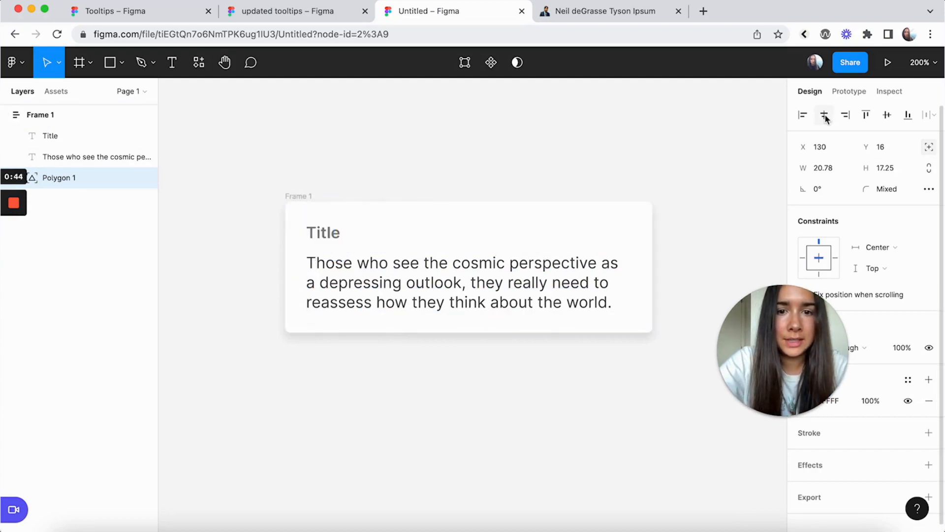
click(866, 116)
key(Up)
key(Up)
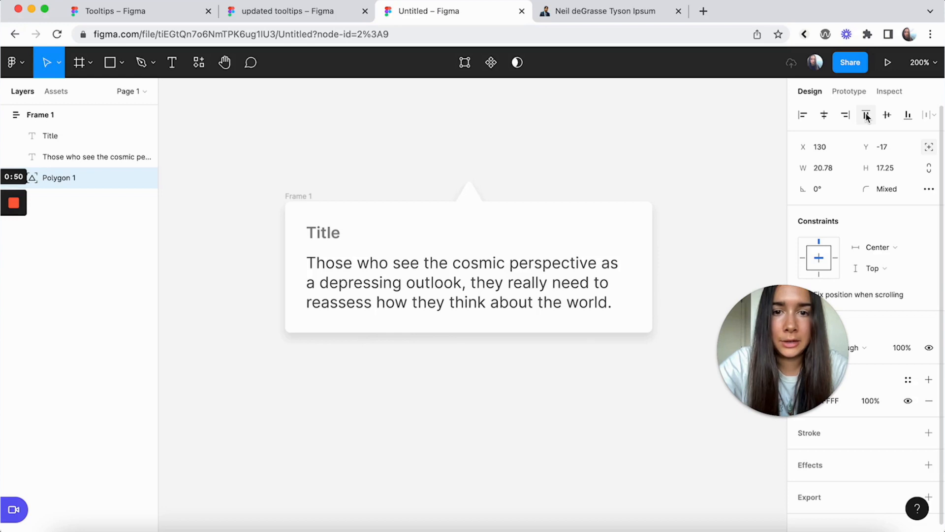
scroll(619, 108, up, 2)
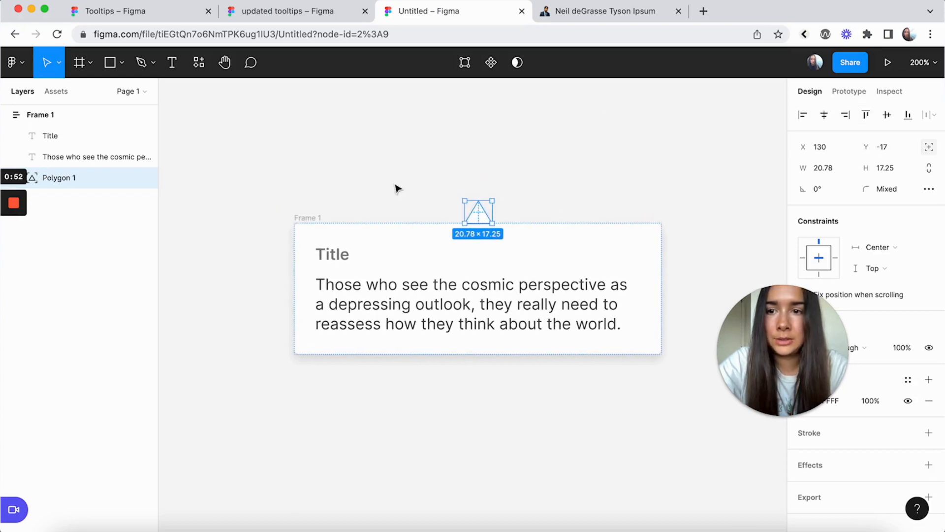
click(304, 218)
click(273, 169)
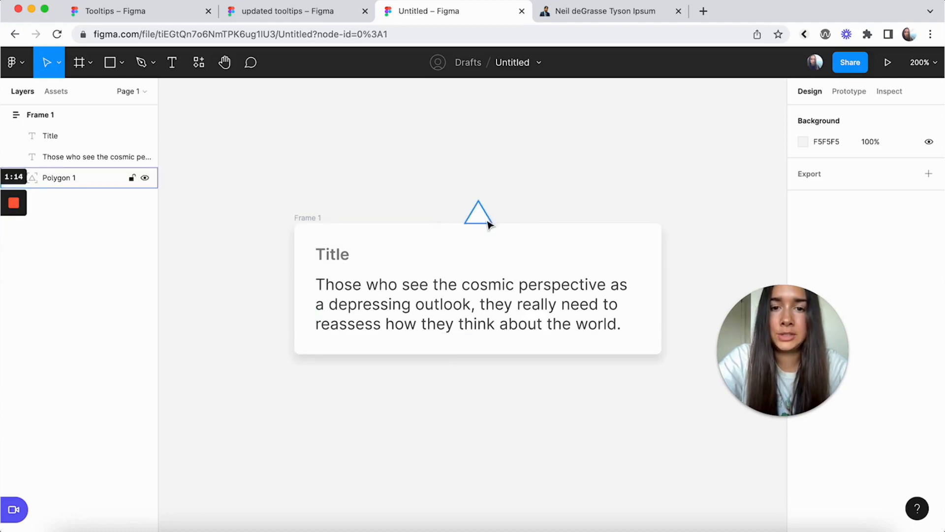
Turn the whole tooltip frame into a component and rename it "tooltip"
click(319, 219)
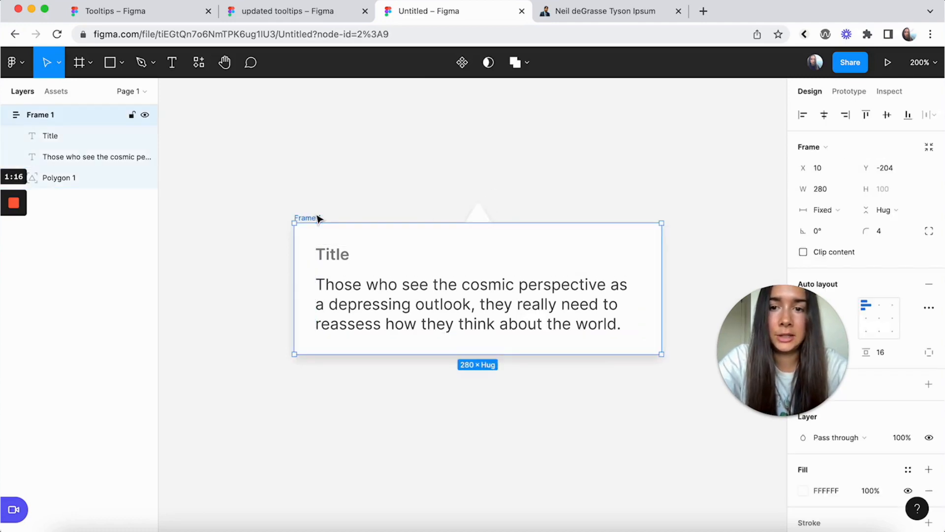
scroll(925, 246, down, 5)
drag(809, 324, 890, 168)
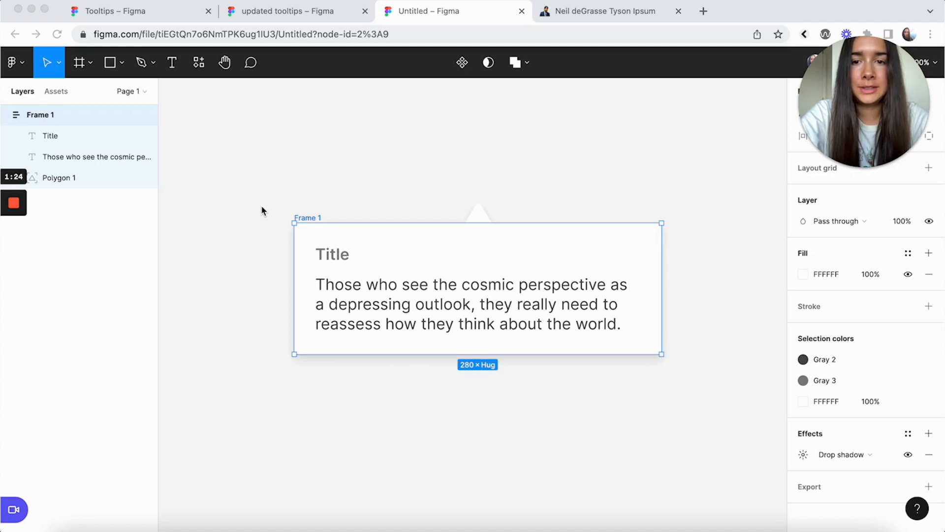
click(465, 64)
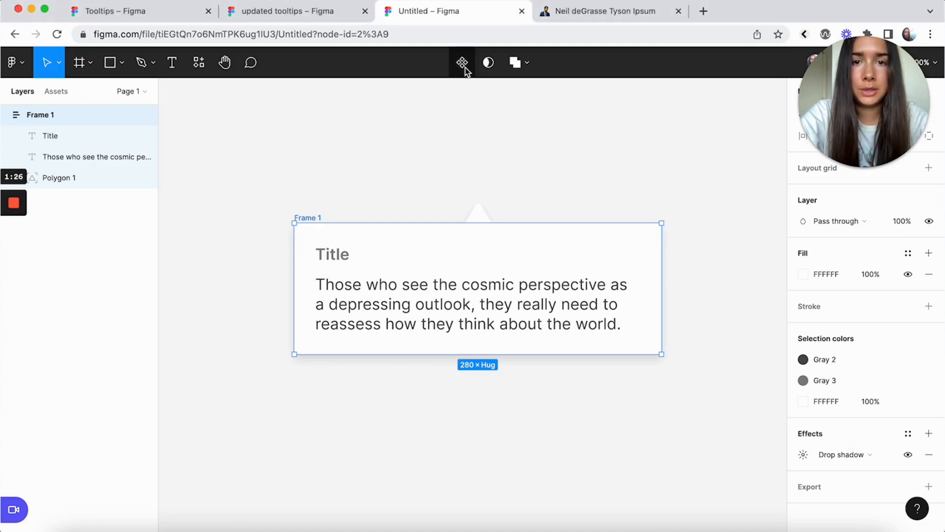
click(462, 63)
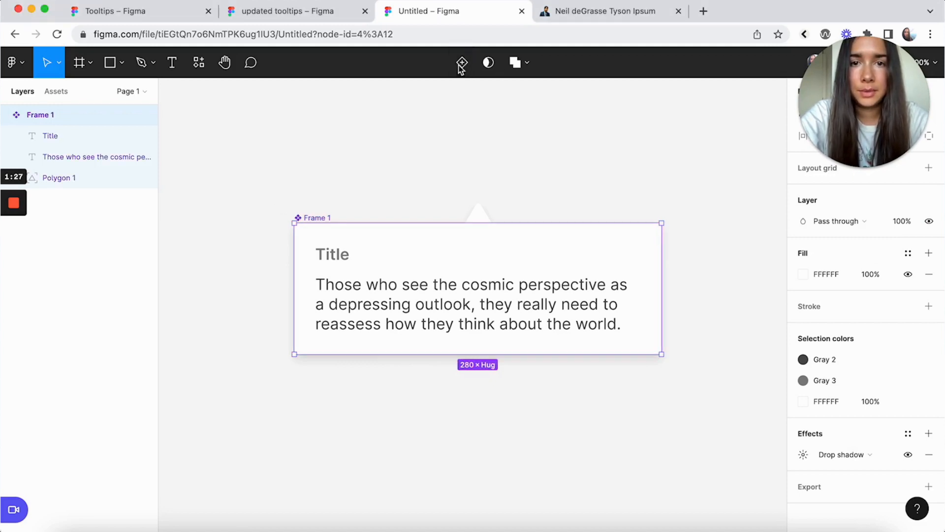
double_click(318, 218)
text(tooltip)
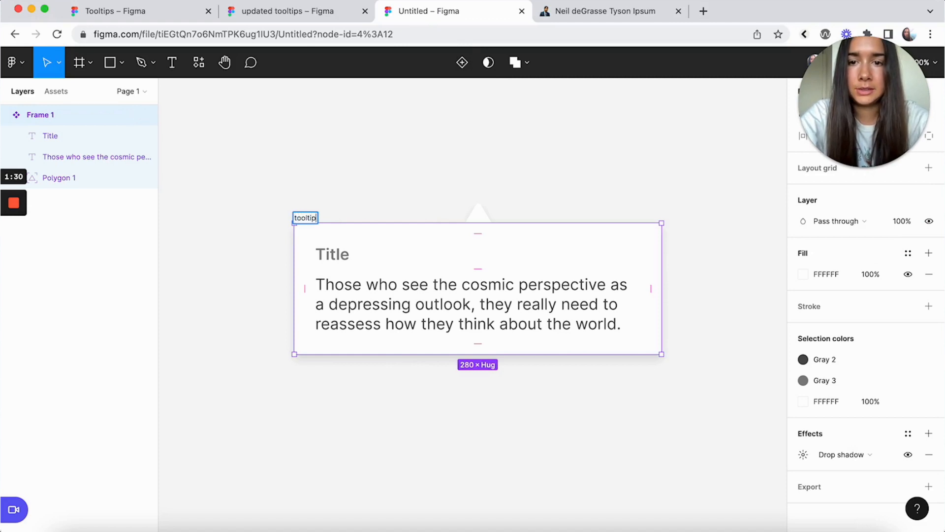
key(Return)
Create a boolean component property named "Show Title" with value True for the title layer's visibility
scroll(315, 220, right, 2)
scroll(315, 220, down, 1)
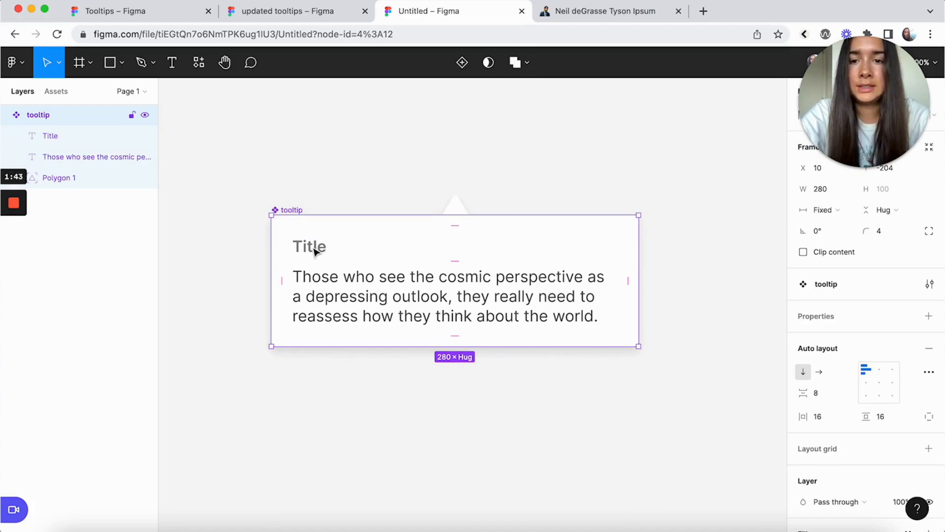
click(314, 251)
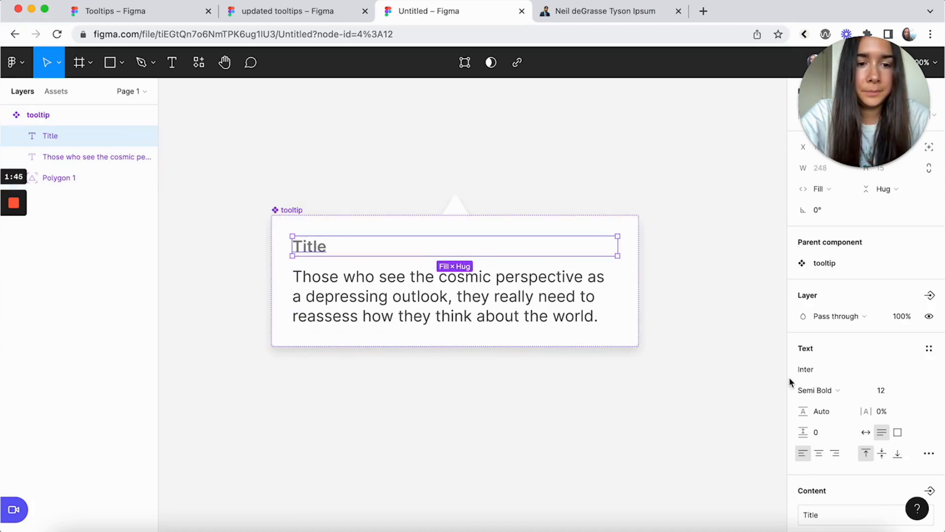
scroll(835, 400, down, 5)
scroll(834, 400, up, 5)
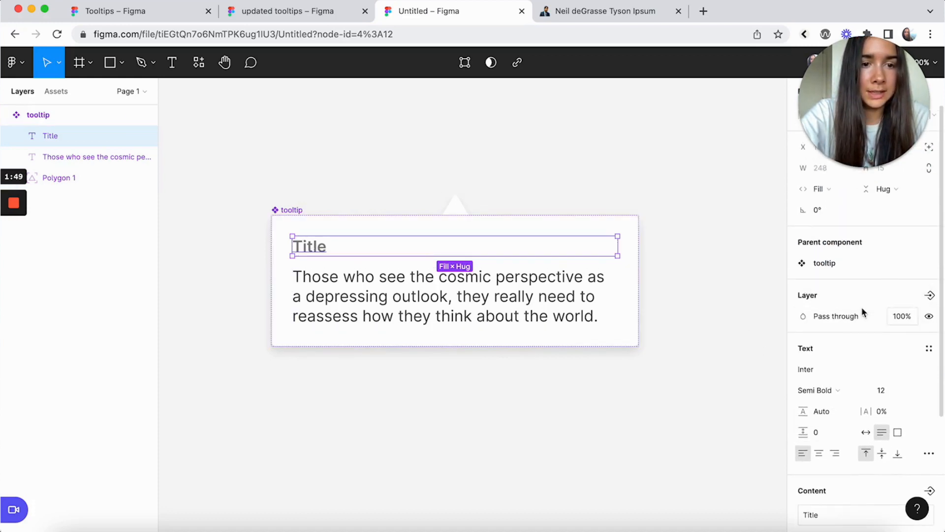
click(930, 295)
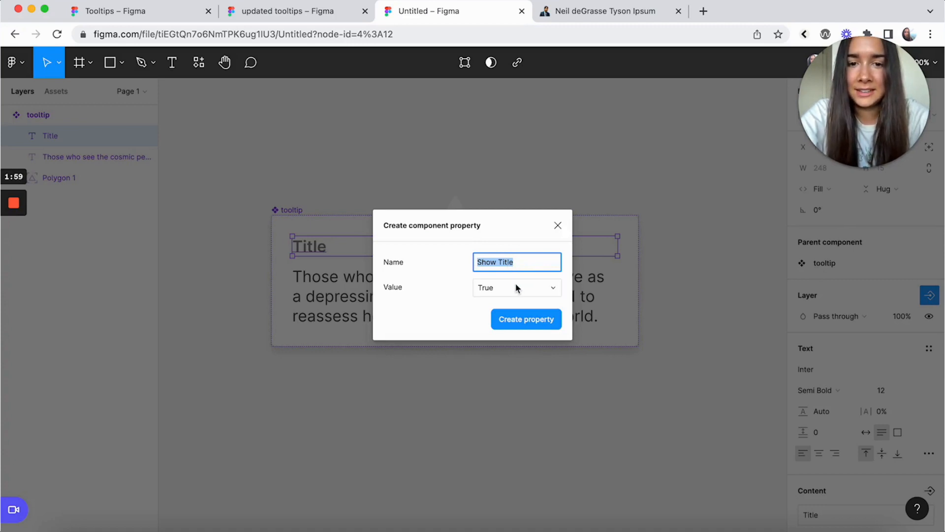
click(510, 324)
click(597, 171)
scroll(597, 171, up, 5)
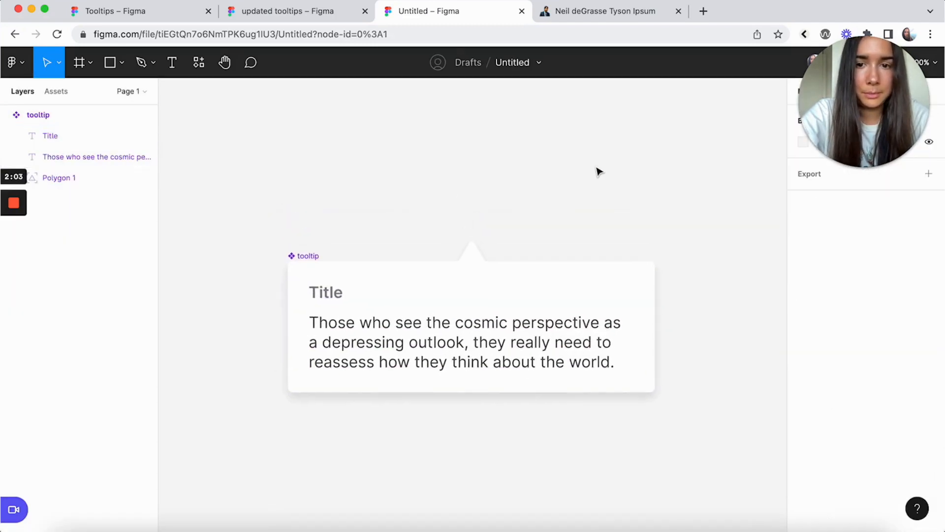
Paste an instance of the tooltip component and place it above the main component
click(389, 343)
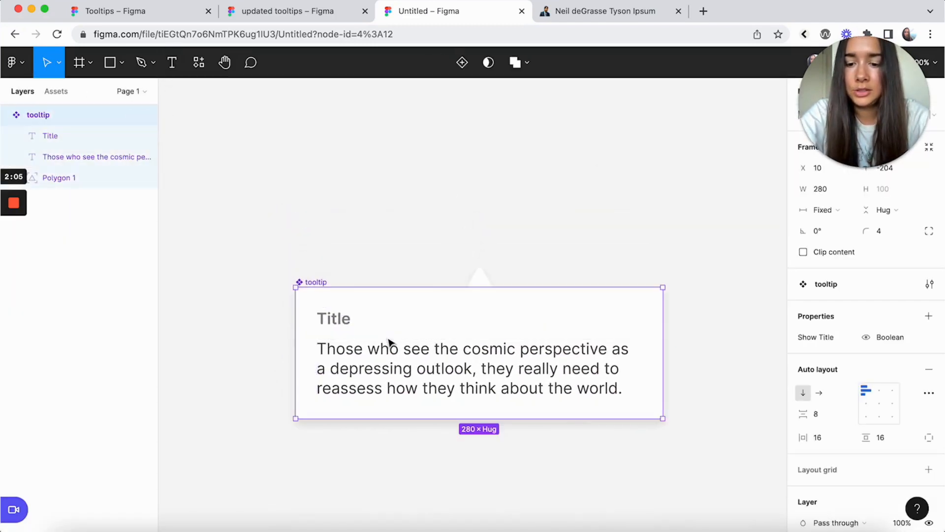
key(ctrl+v)
drag(418, 351, 490, 148)
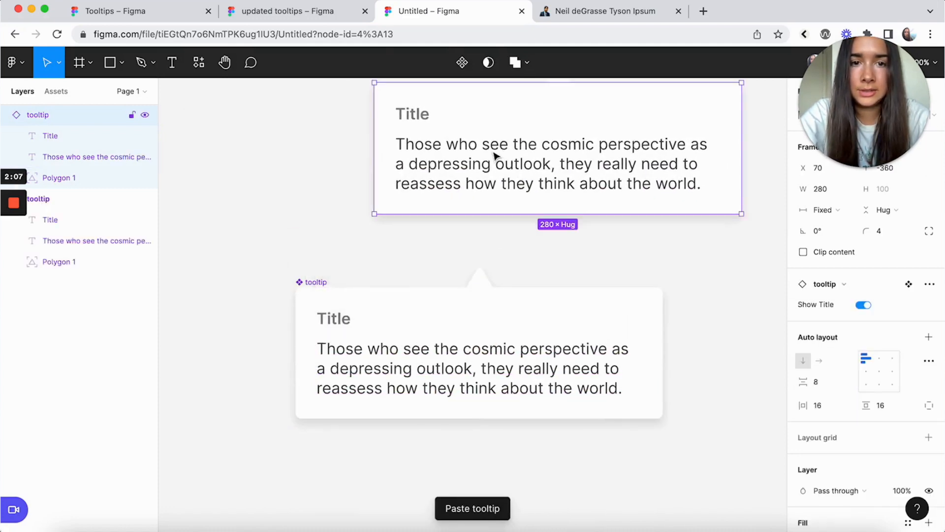
scroll(489, 192, up, 5)
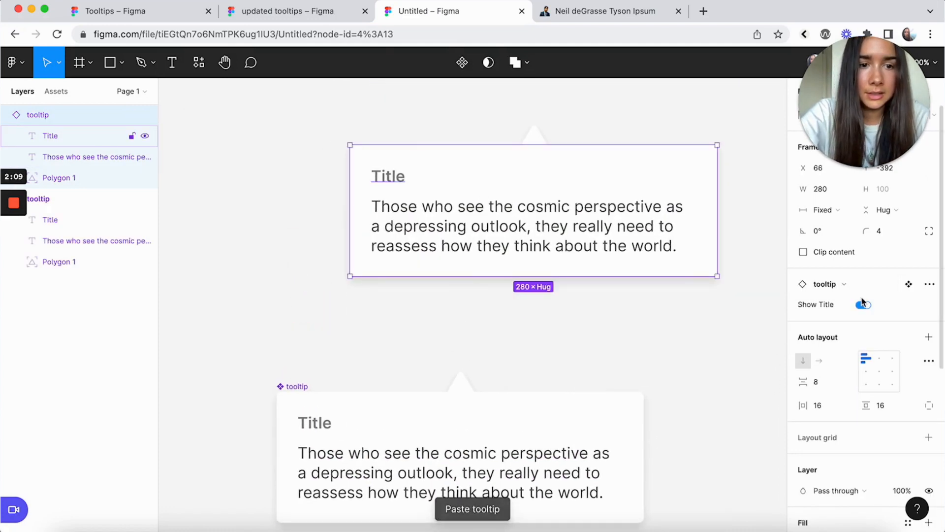
Test the Show Title property on the instance and leave it switched off
click(863, 306)
click(863, 305)
click(863, 306)
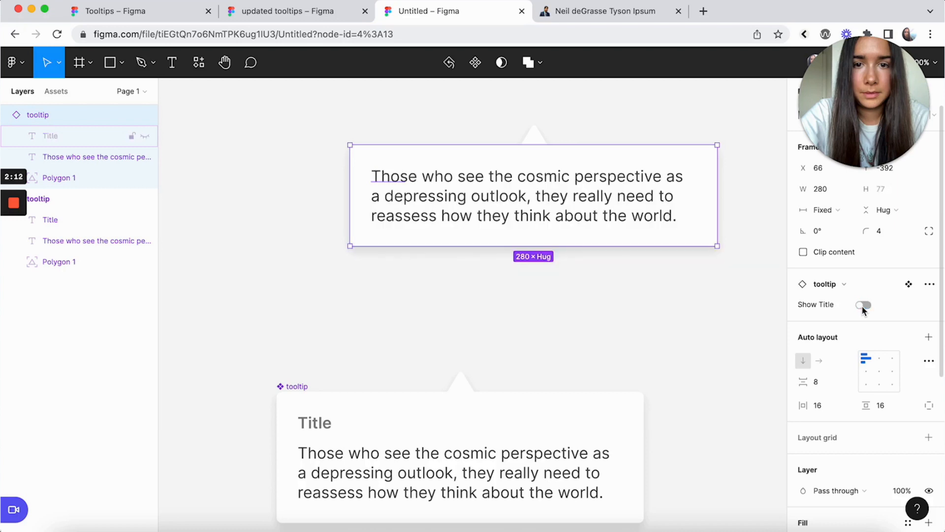
Narrow the tooltip instance to a width of 260 to test how it resizes
scroll(719, 256, right, 2)
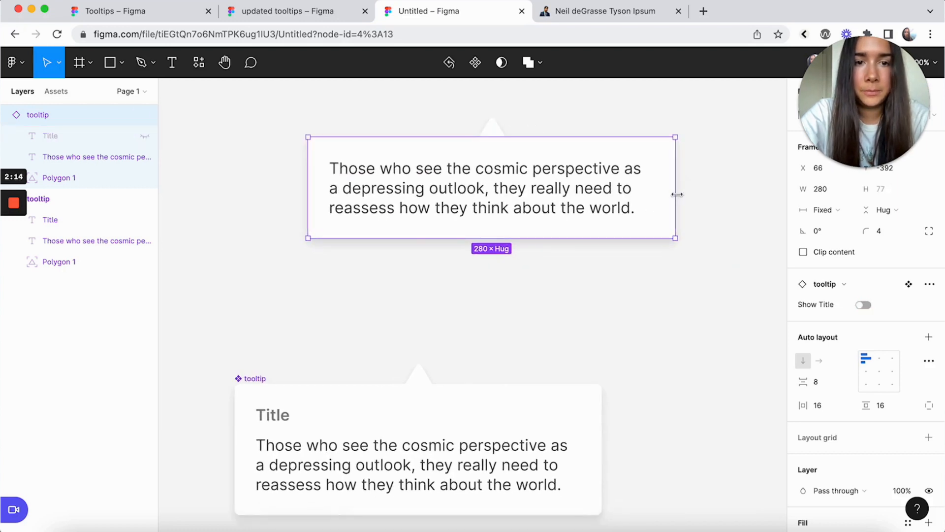
drag(679, 195, 569, 192)
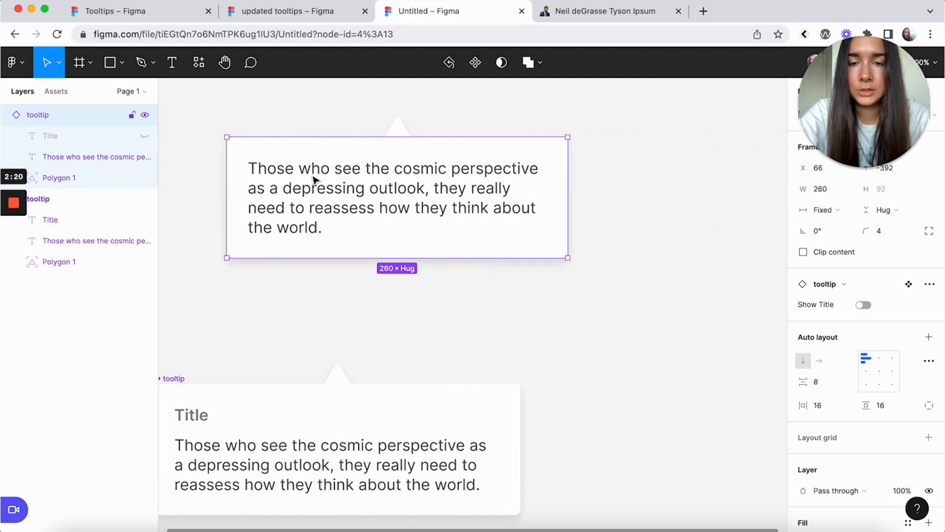
scroll(543, 198, up, 1)
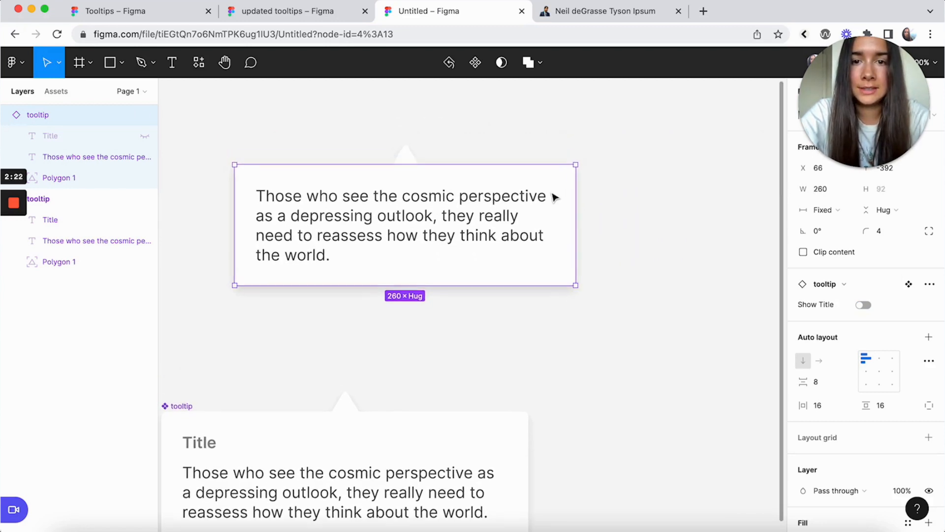
Examine the constraints of the arrow triangle in the tooltip component
click(407, 154)
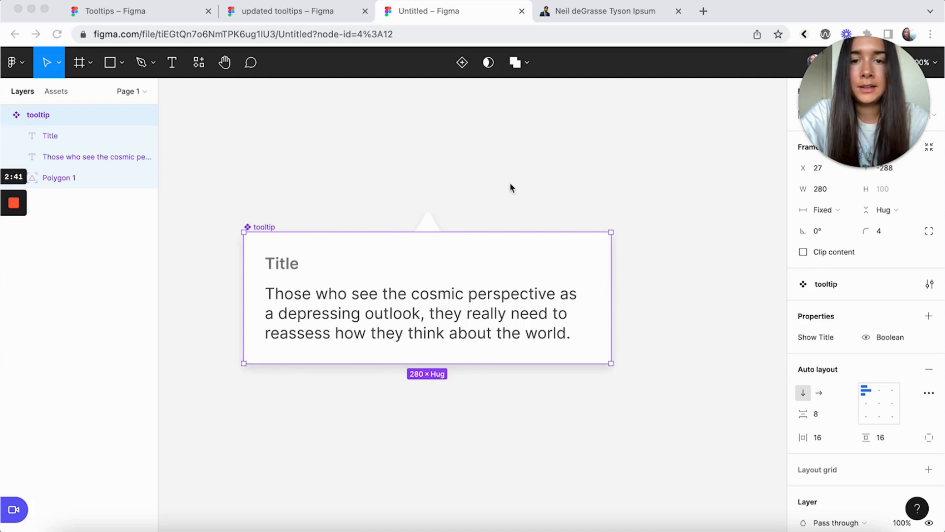
click(432, 227)
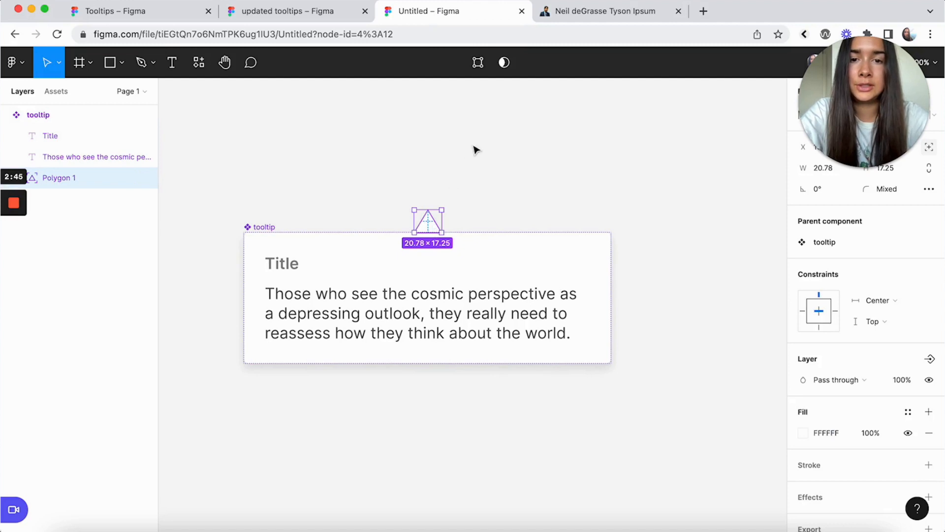
scroll(481, 137, down, 2)
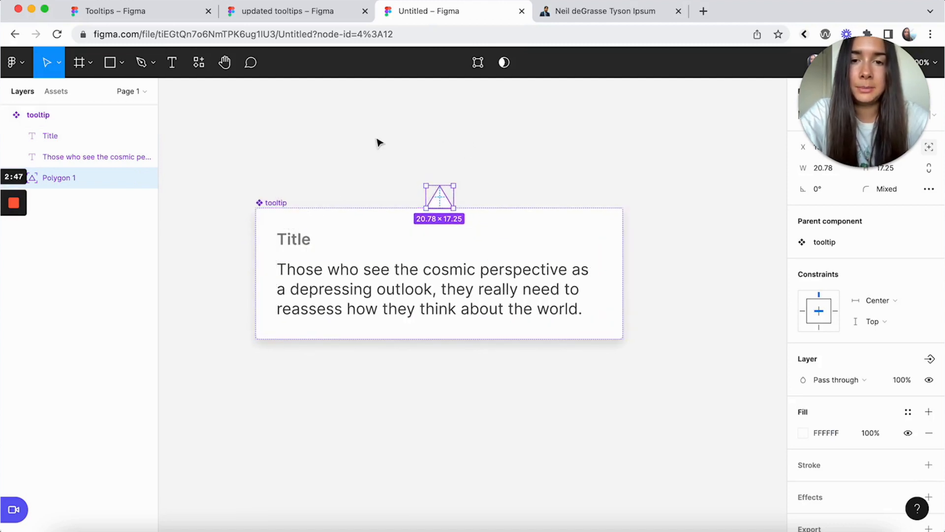
scroll(347, 168, down, 1)
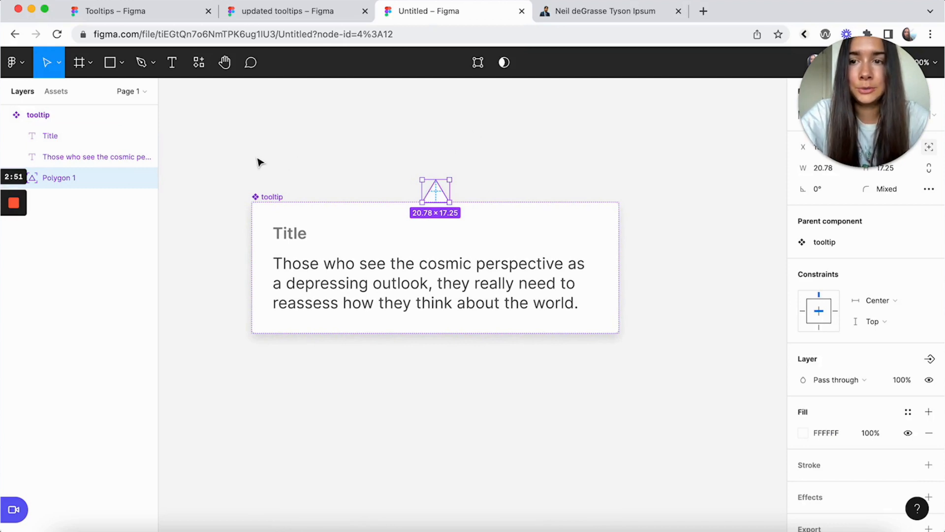
Add a variant property to the tooltip component so it becomes a variant set
click(269, 196)
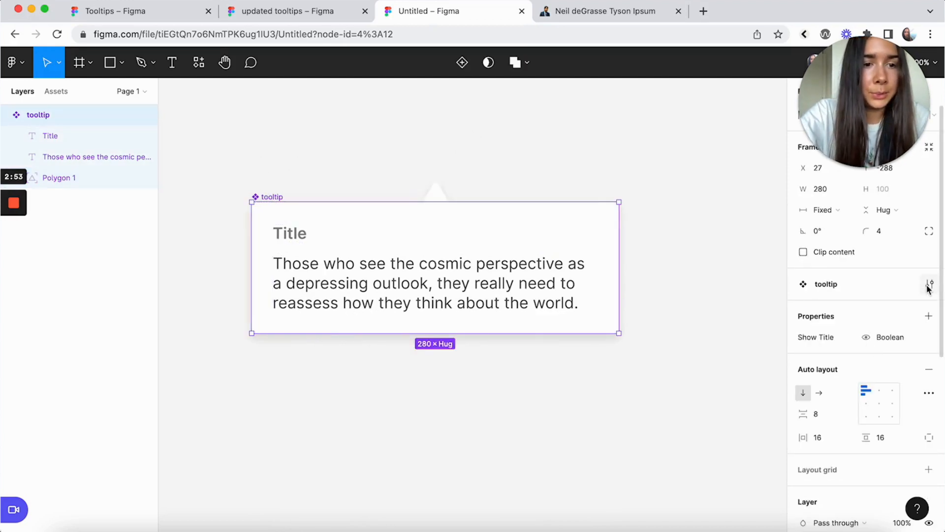
click(929, 316)
click(845, 358)
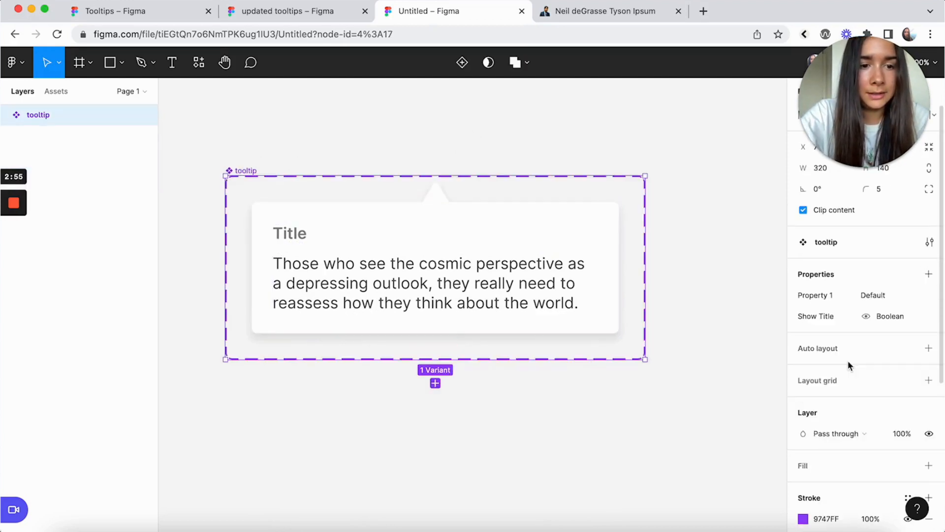
Add auto layout to the tooltip variant set and set the spacing between items to 16
scroll(698, 325, down, 1)
scroll(698, 325, right, 1)
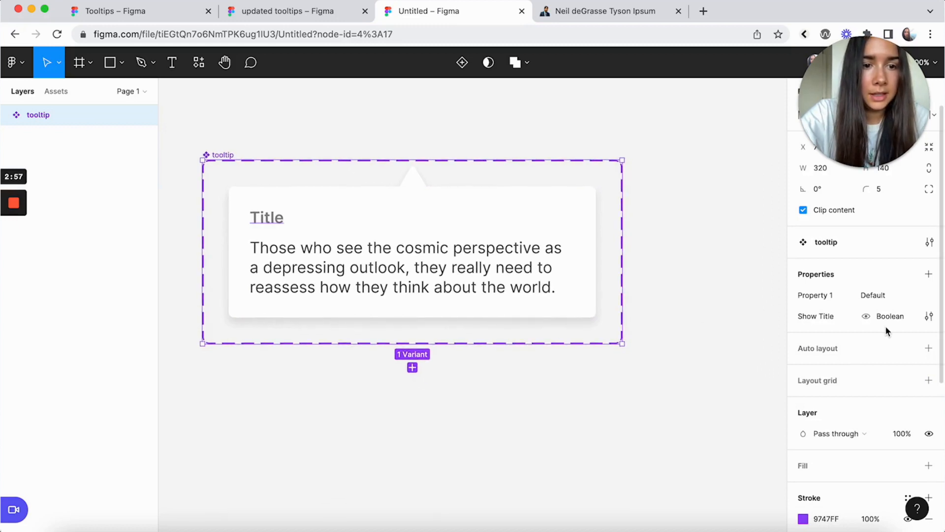
click(928, 348)
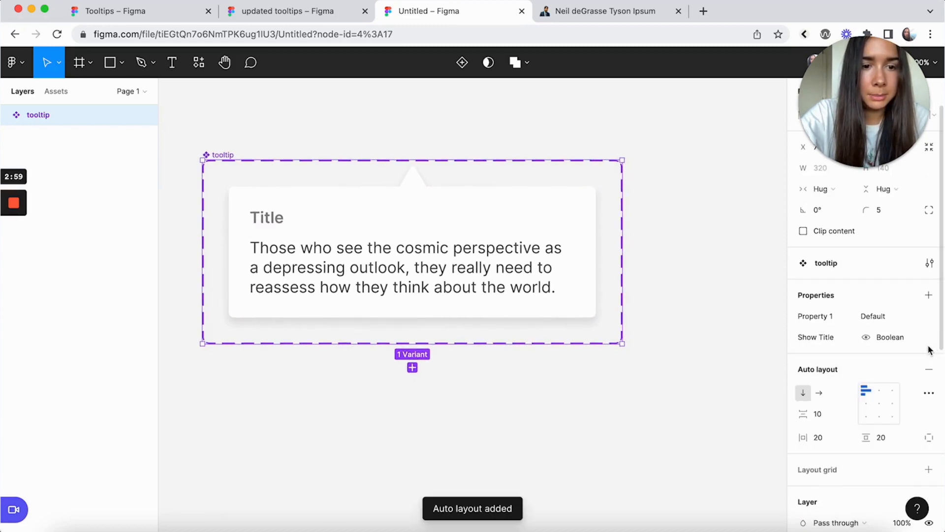
scroll(861, 352, down, 3)
click(818, 353)
text(16)
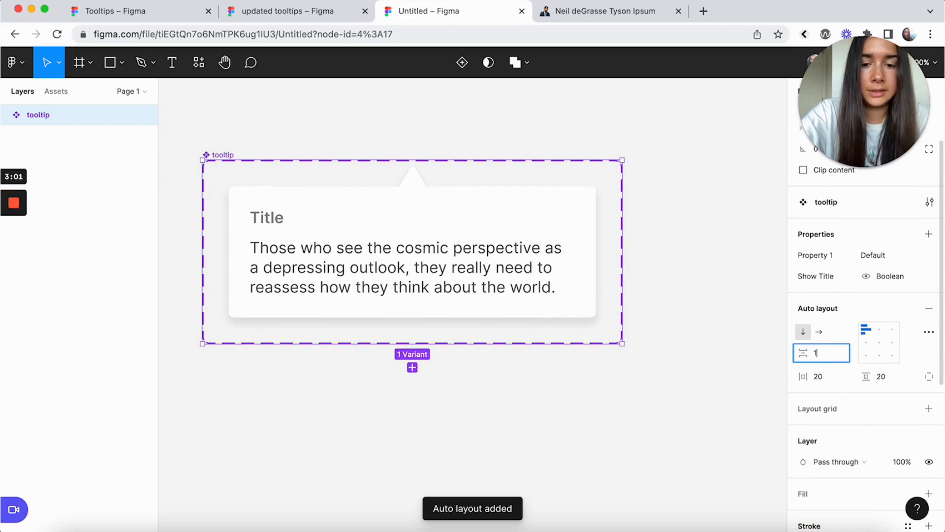
key(Return)
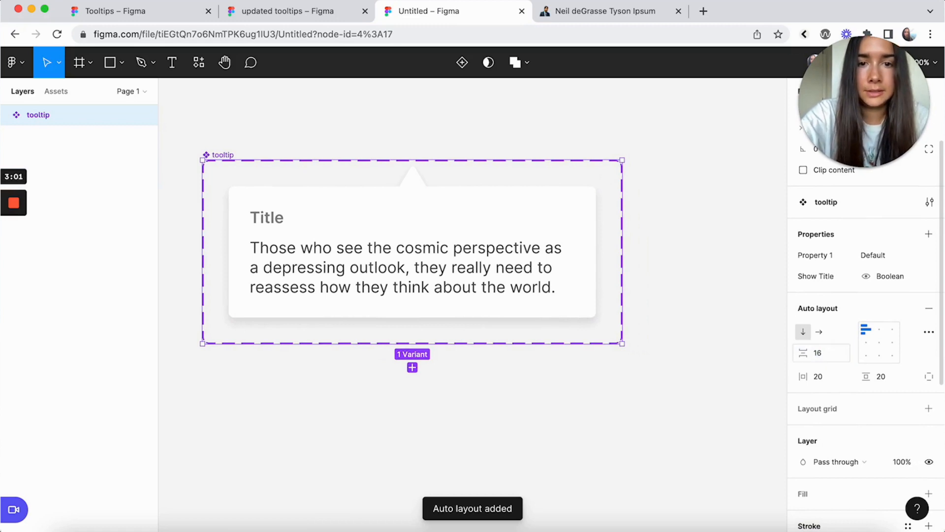
Set both the vertical and horizontal padding of the variant set to 48, keeping its layer opacity at 100%
click(882, 377)
key(Return)
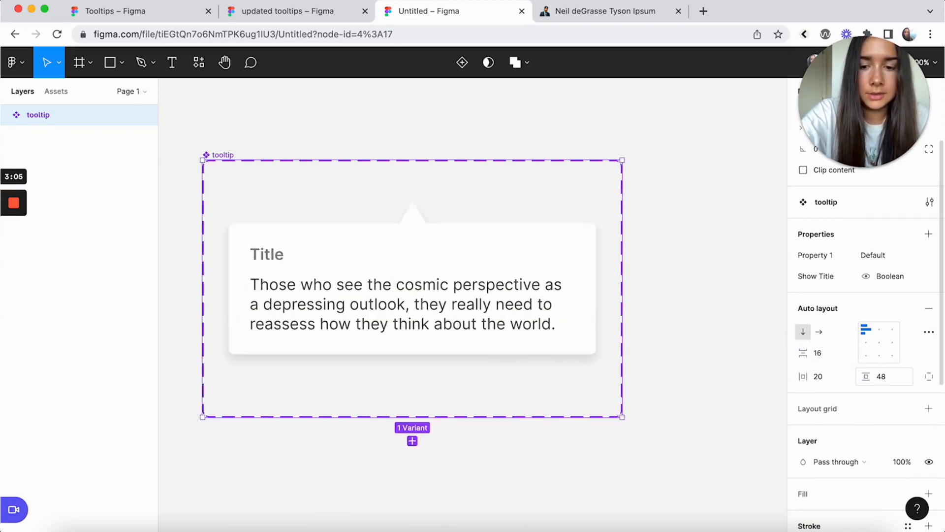
key(4)
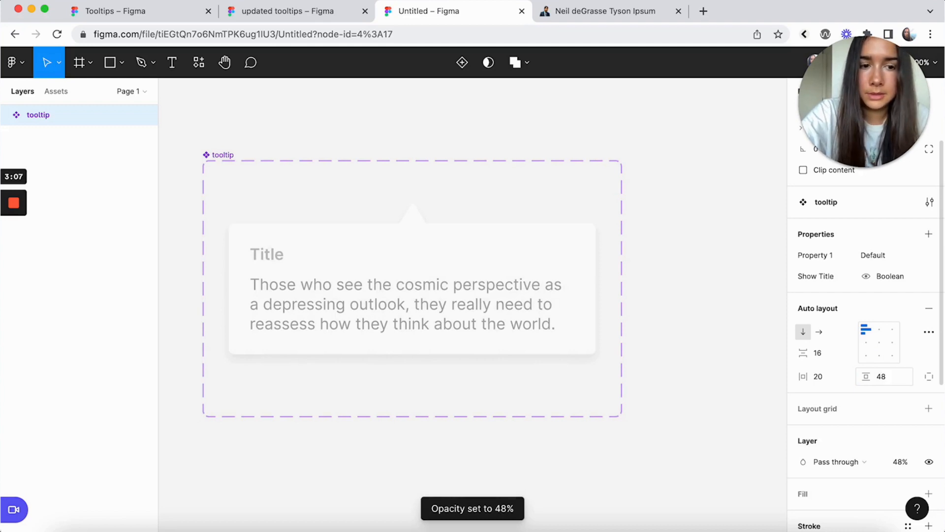
key(0)
click(897, 379)
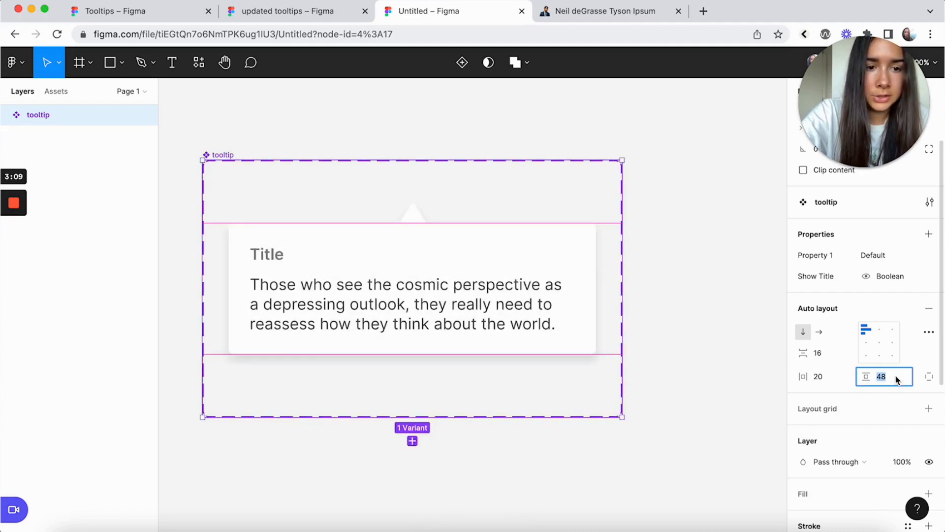
click(833, 372)
text(48)
key(Return)
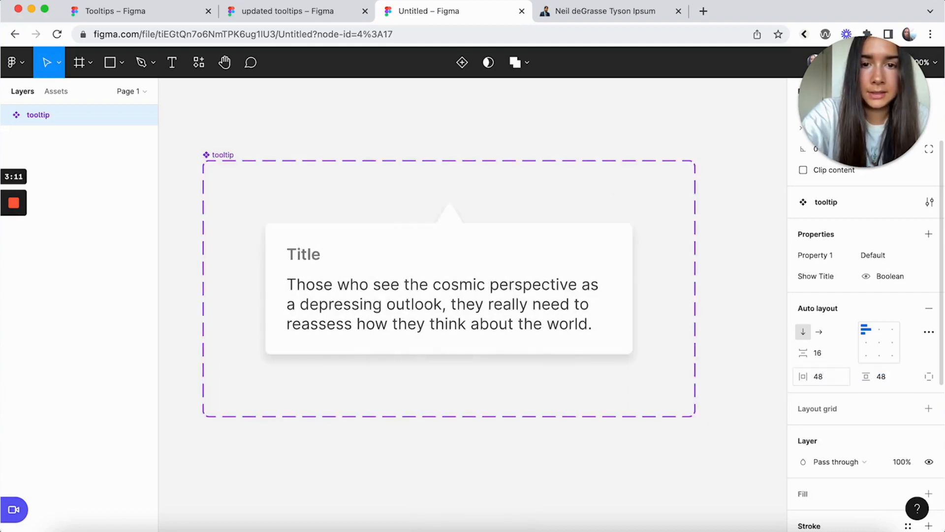
Rename the default variant's property to "Position" and set its value to "bottom center"
scroll(542, 248, down, 2)
click(512, 218)
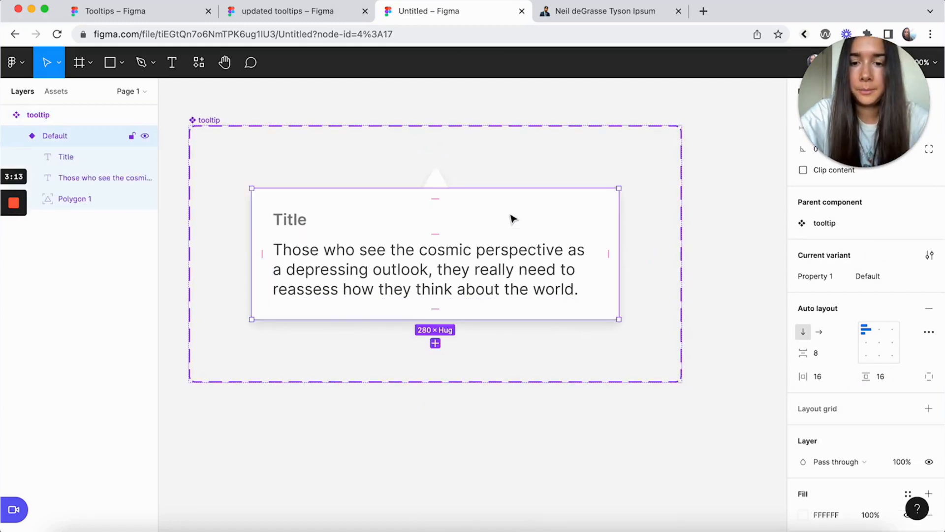
scroll(837, 276, up, 2)
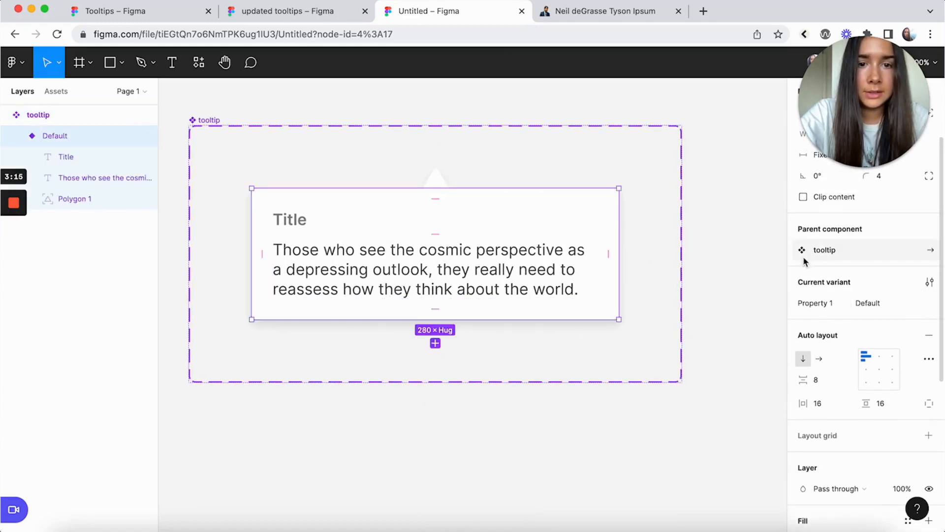
click(826, 305)
text(Position)
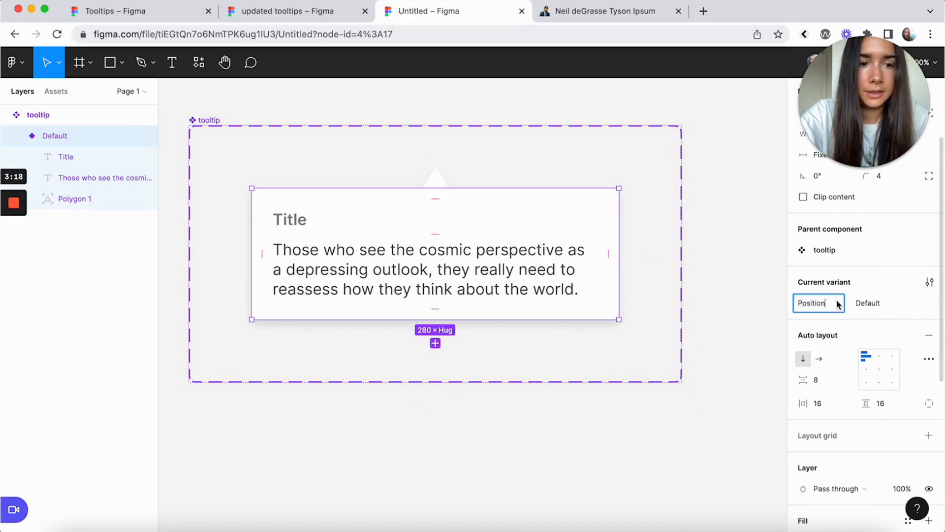
key(Return)
click(872, 304)
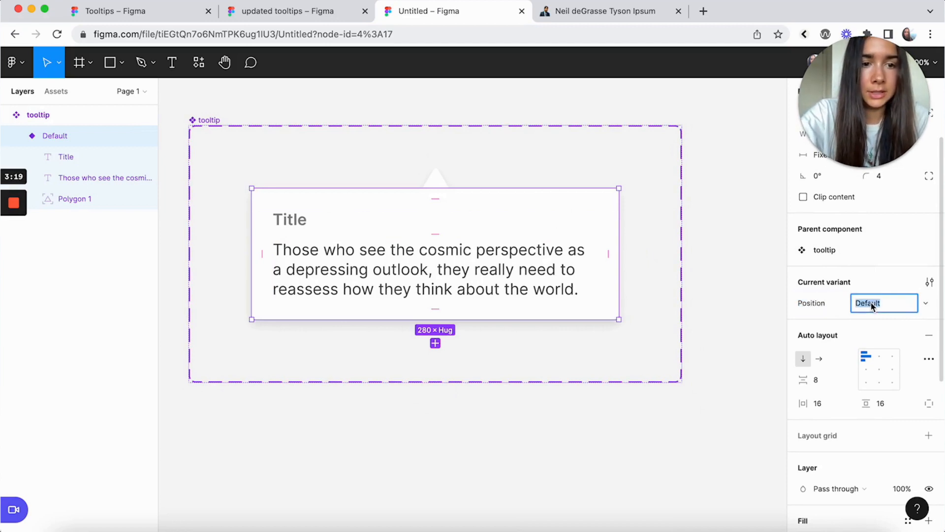
text(bottom cen)
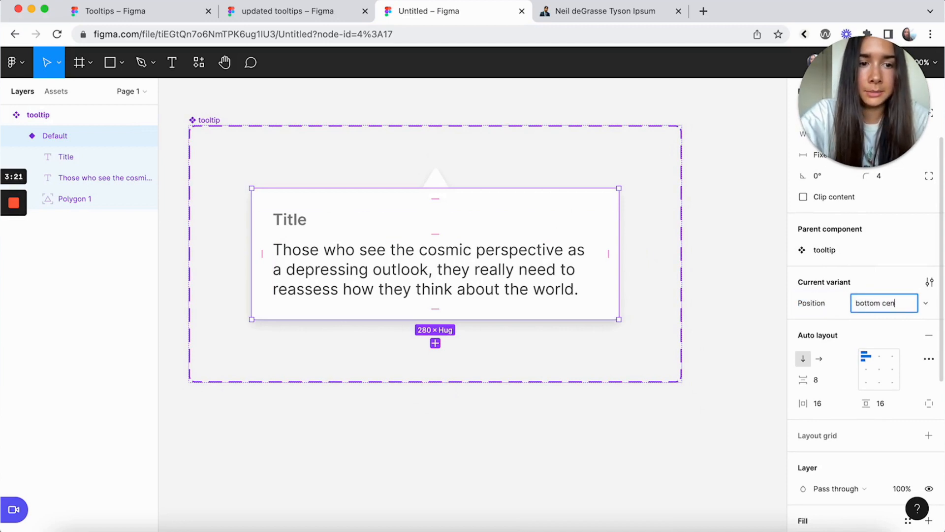
text(ter)
key(Return)
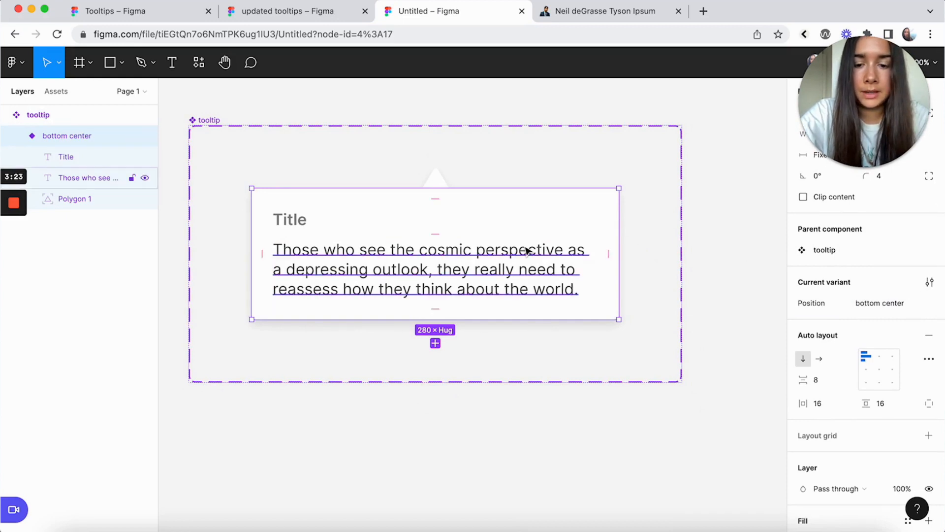
Duplicate the bottom center variant within the set and set the spacing between variants to 40
key(super+v)
scroll(527, 251, down, 2)
click(652, 315)
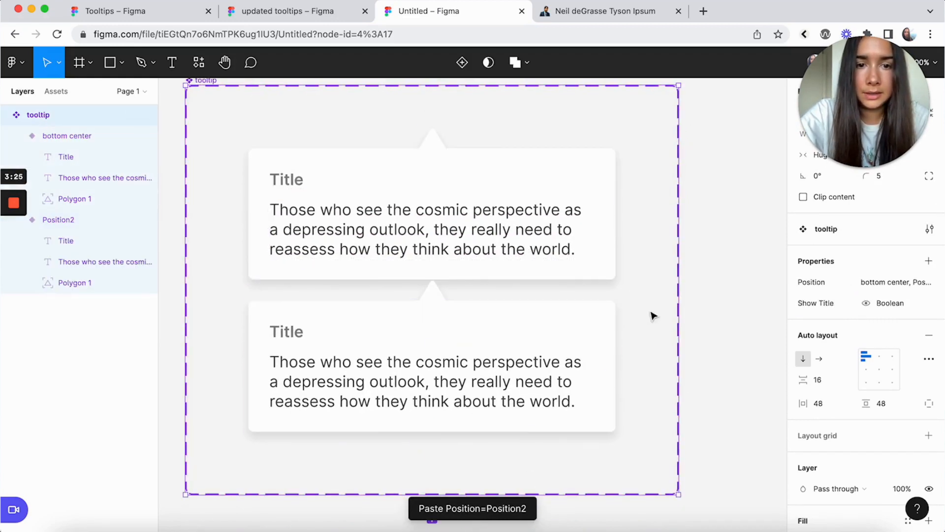
click(837, 382)
text(40)
key(Return)
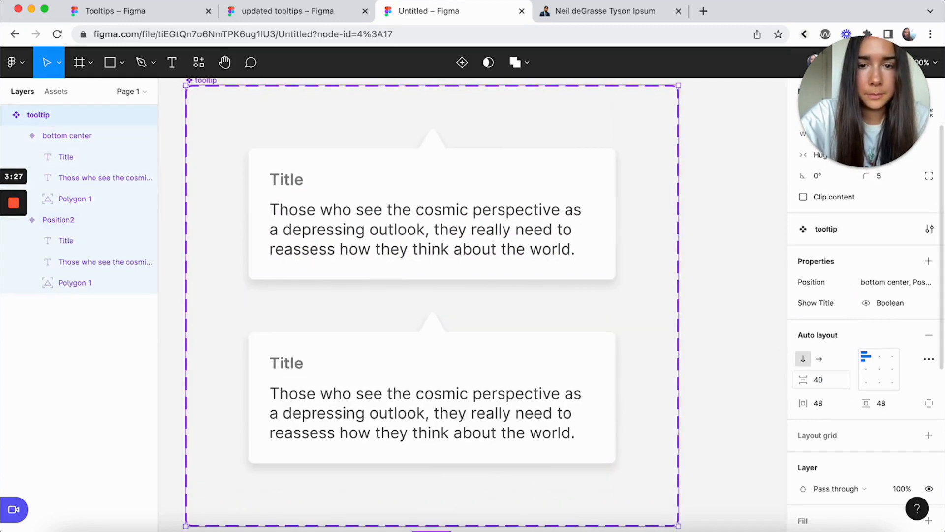
Rotate the arrow of the second tooltip variant to 180°
super+click(433, 293)
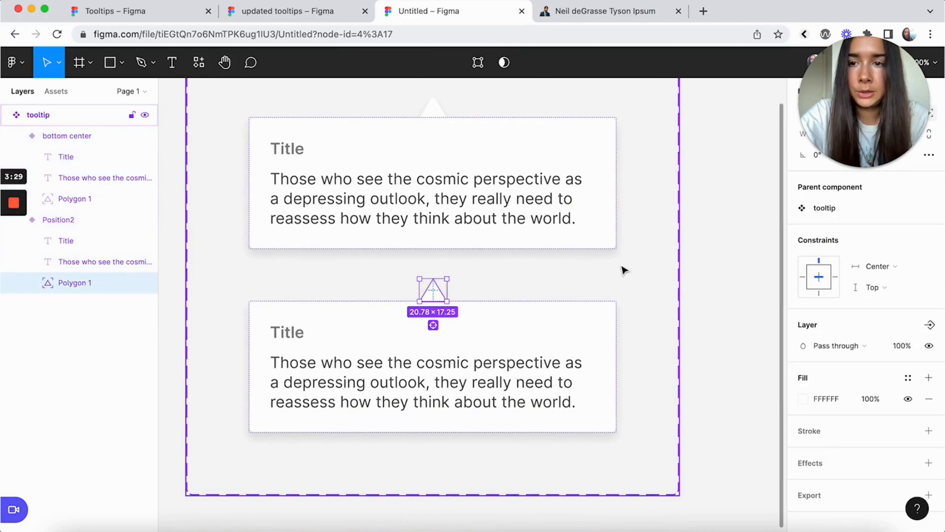
drag(848, 123, 849, 390)
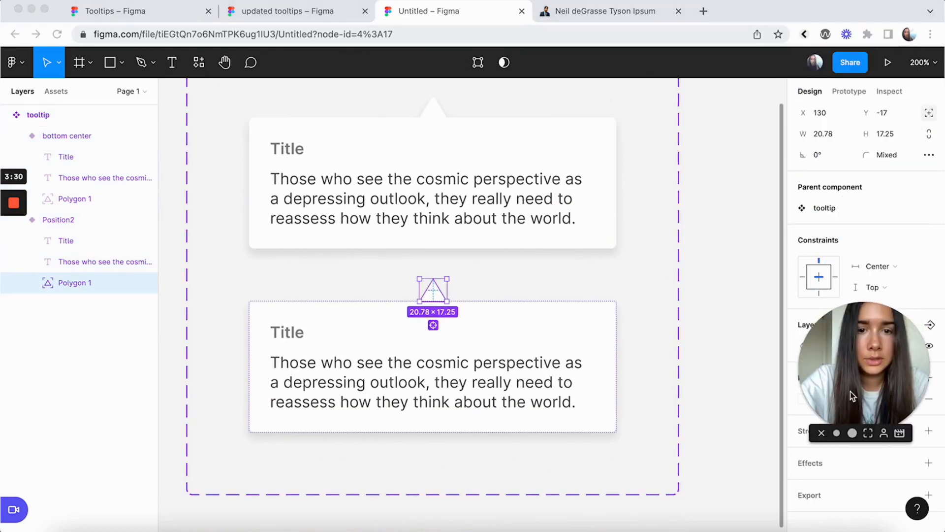
click(823, 158)
text(180)
key(Return)
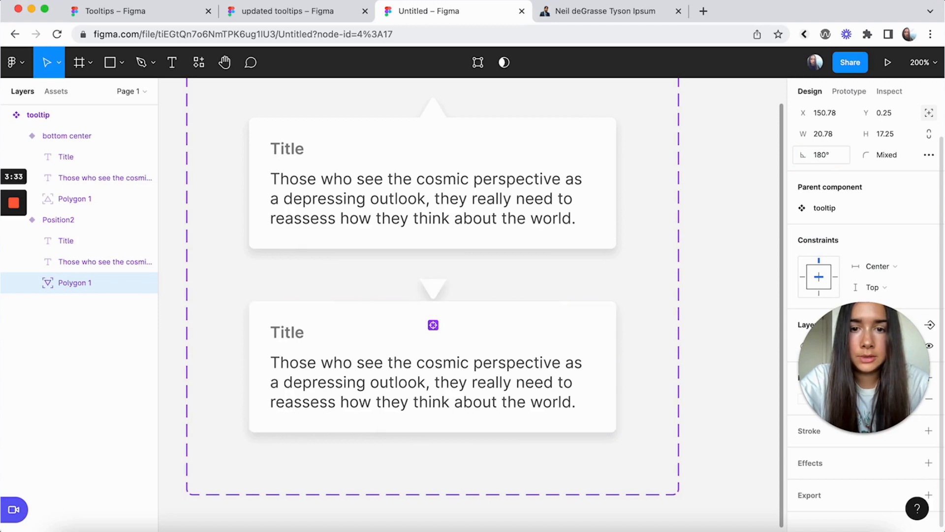
Align the second variant's arrow to the card's bottom and nudge it down to Y 117, just outside the bottom edge
click(906, 116)
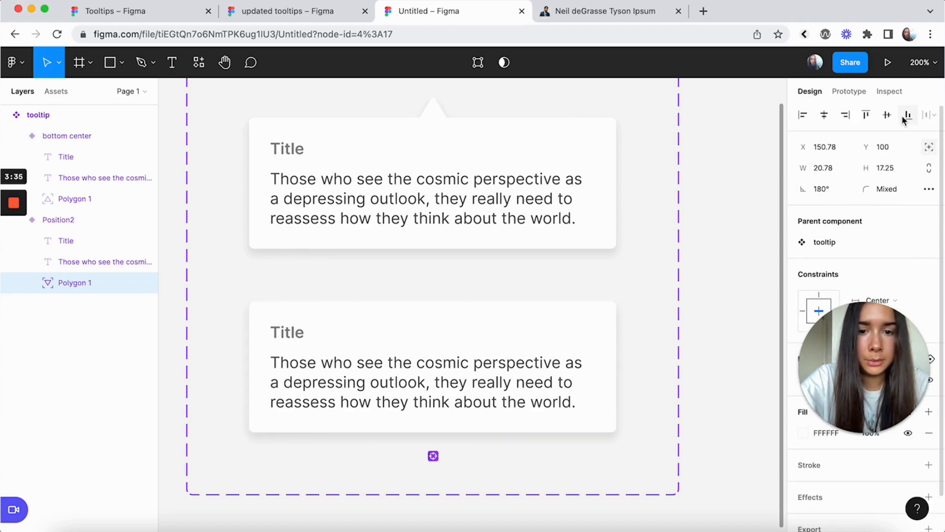
key(Down)
key(Down)
key(Down)
key(Down)
key(Down)
key(Down)
key(Down)
key(Down)
key(Down)
key(Down)
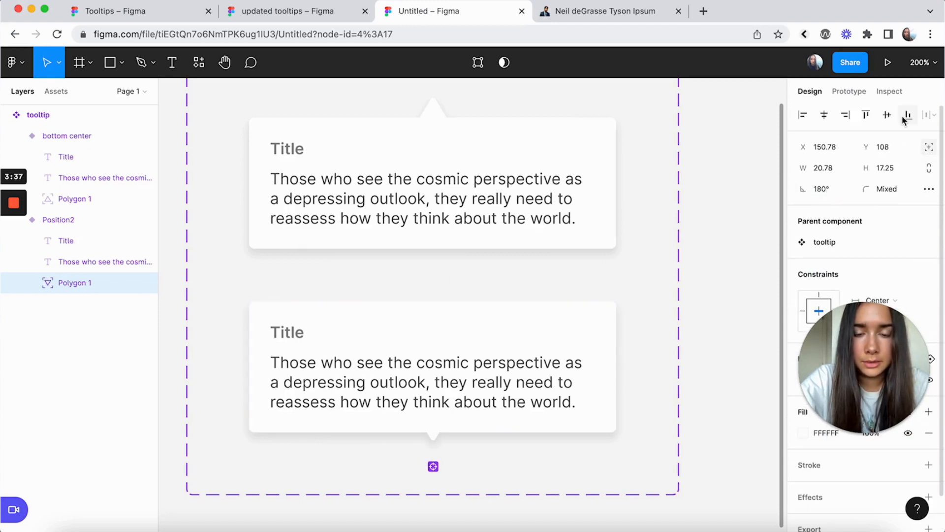
key(Down)
key(Down)
key(Down)
key(Down)
key(Down)
key(Down)
key(Down)
key(Down)
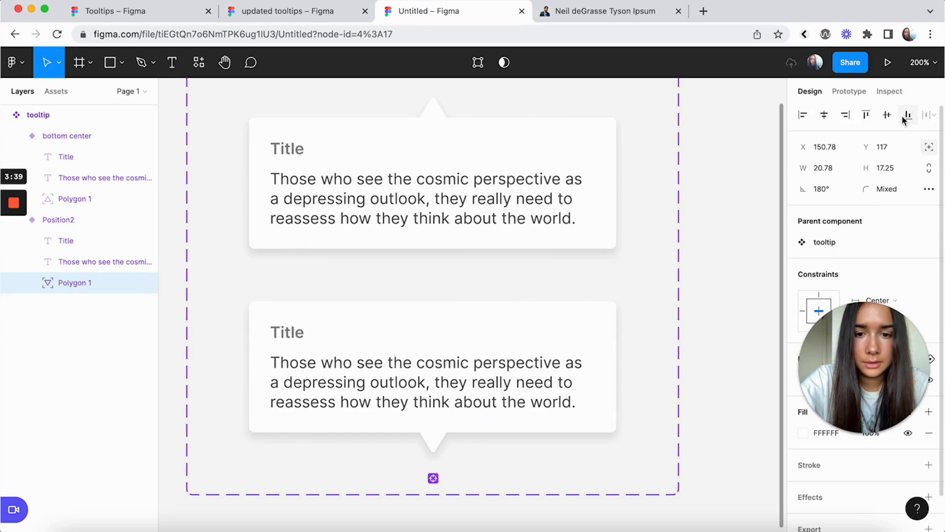
key(Up)
scroll(680, 247, down, 2)
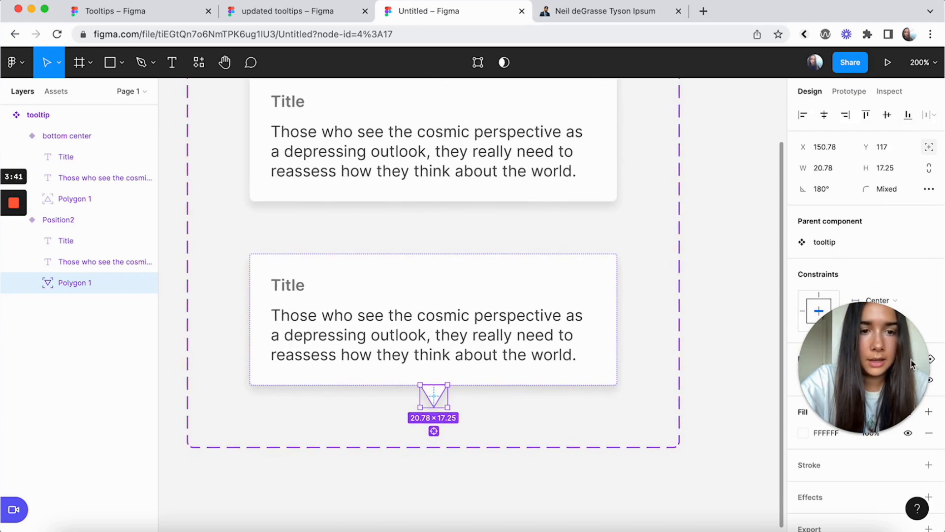
Set the Position value of the second variant to "top center"
click(591, 310)
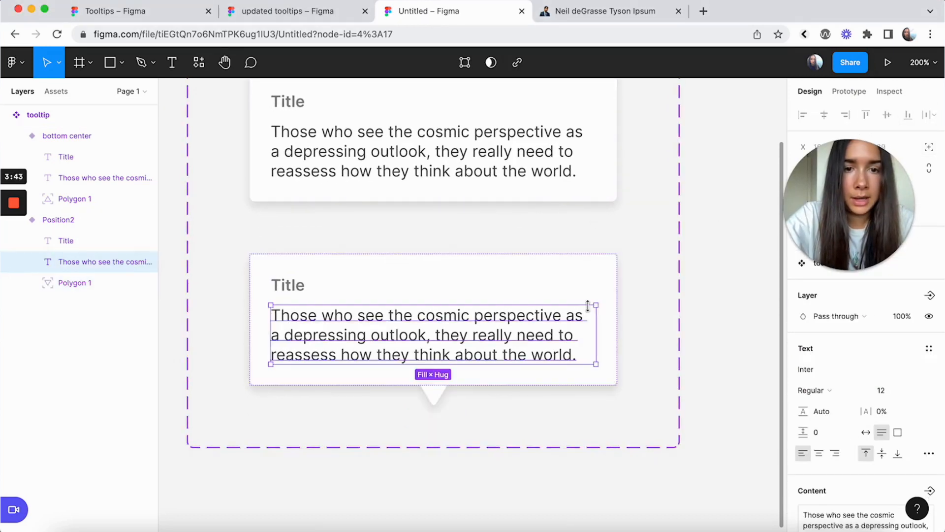
click(605, 271)
click(870, 358)
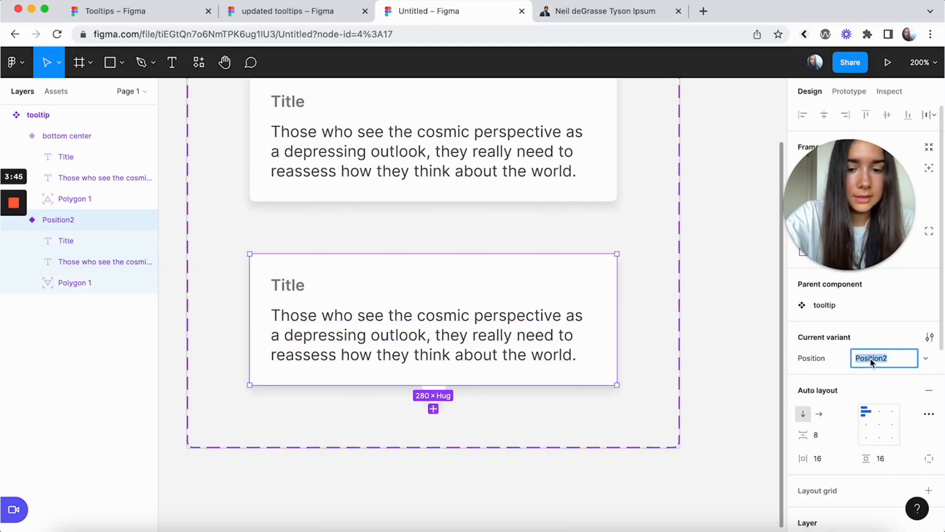
text(top center)
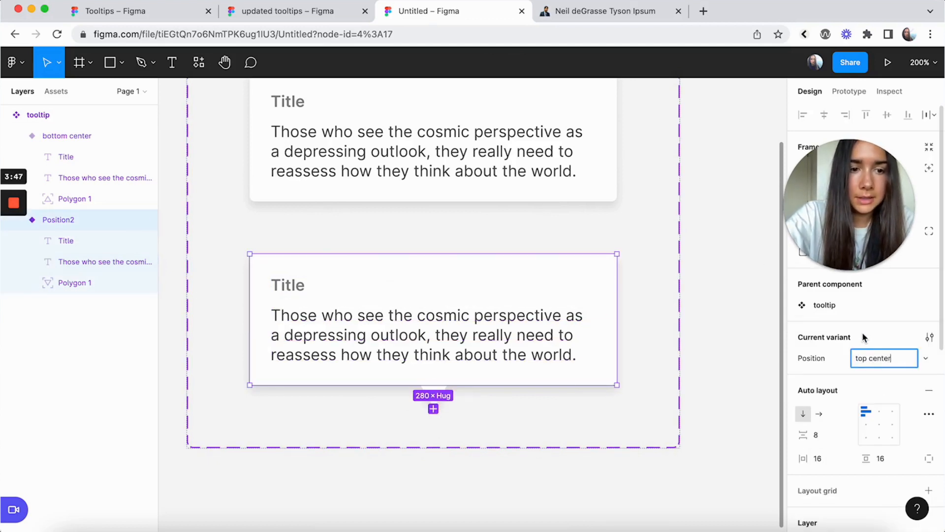
key(Return)
click(642, 250)
Duplicate the top center variant within the tooltip set
click(575, 282)
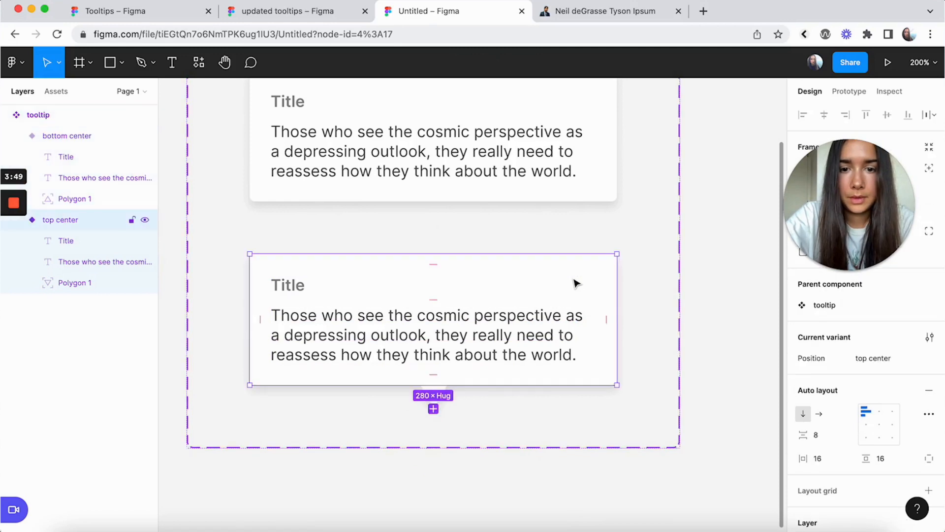
key(ctrl+v)
scroll(495, 434, down, 2)
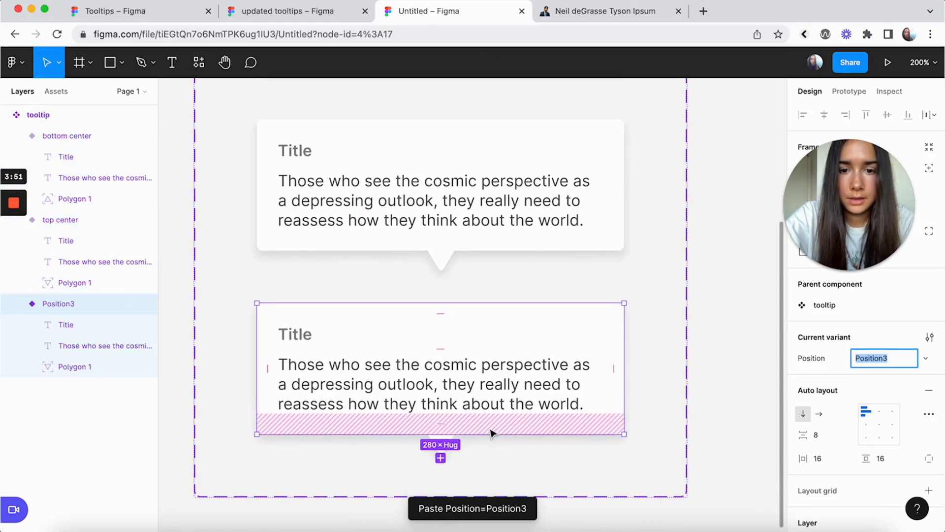
Align the third variant's arrow to the card's left side and rotate it to 90°
click(440, 445)
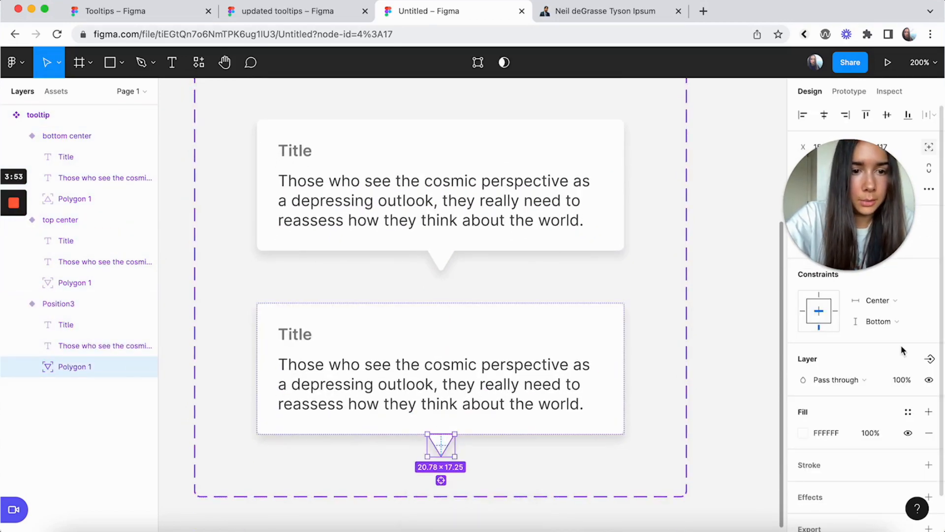
mouse_move(866, 209)
mouse_down()
mouse_move(857, 133)
mouse_move(875, 438)
mouse_up()
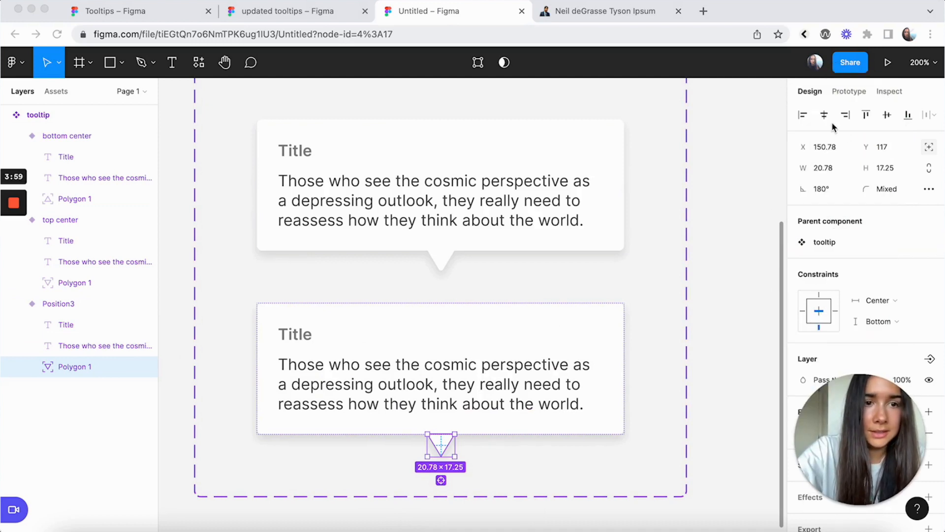
click(803, 117)
click(804, 116)
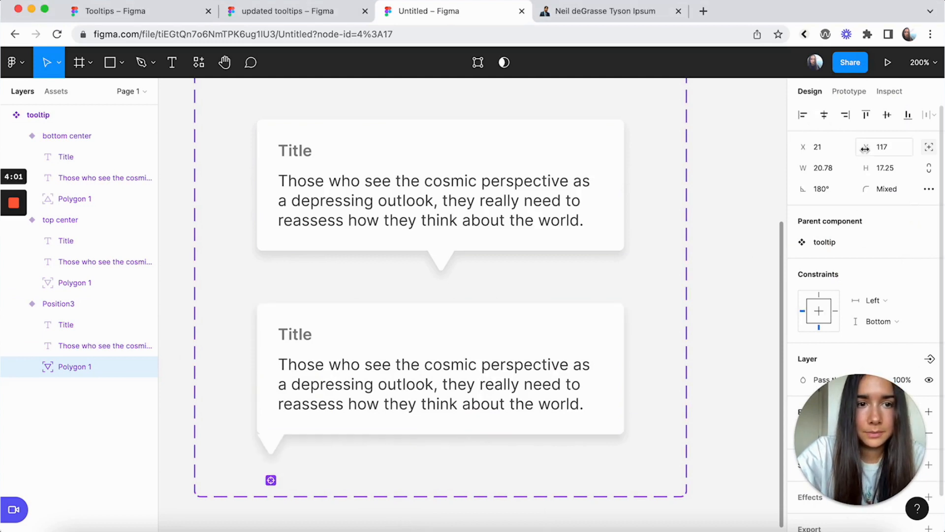
click(830, 193)
text(90)
key(Return)
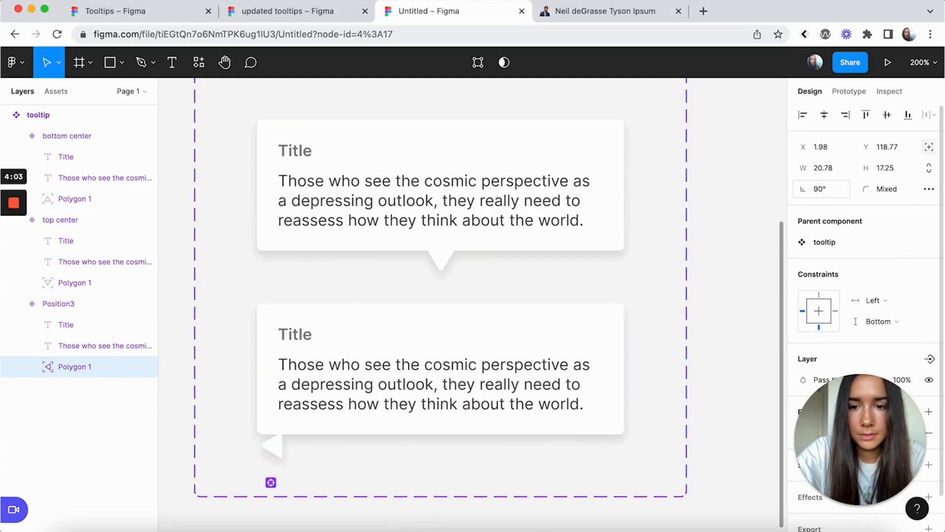
Center the third variant's arrow vertically and nudge it left until it sits just outside the card's left edge
click(886, 116)
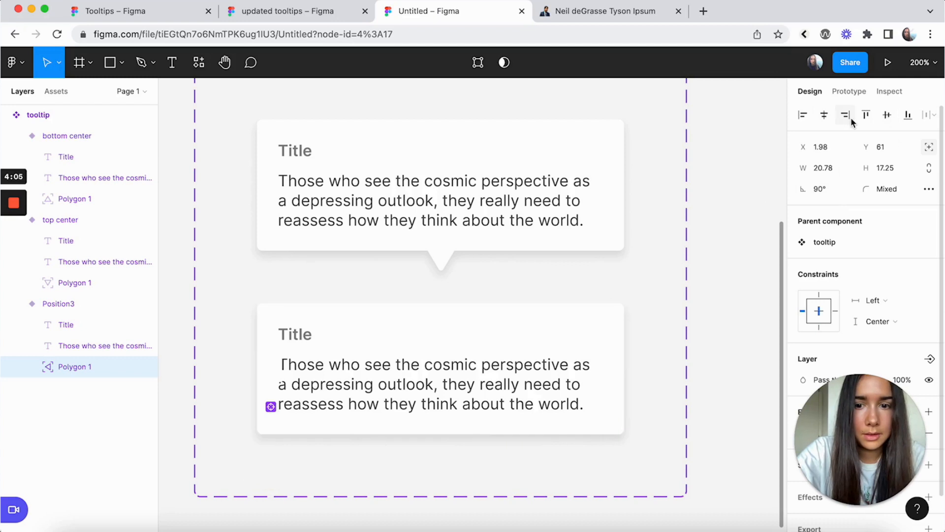
click(853, 120)
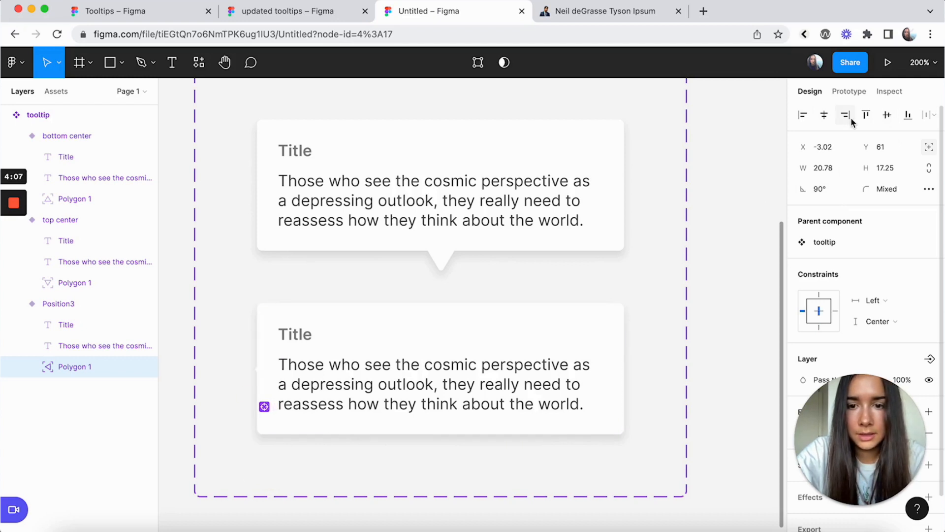
key(Left)
key(Left)
key(Left)
key(Left)
key(Left)
key(Left)
key(Left)
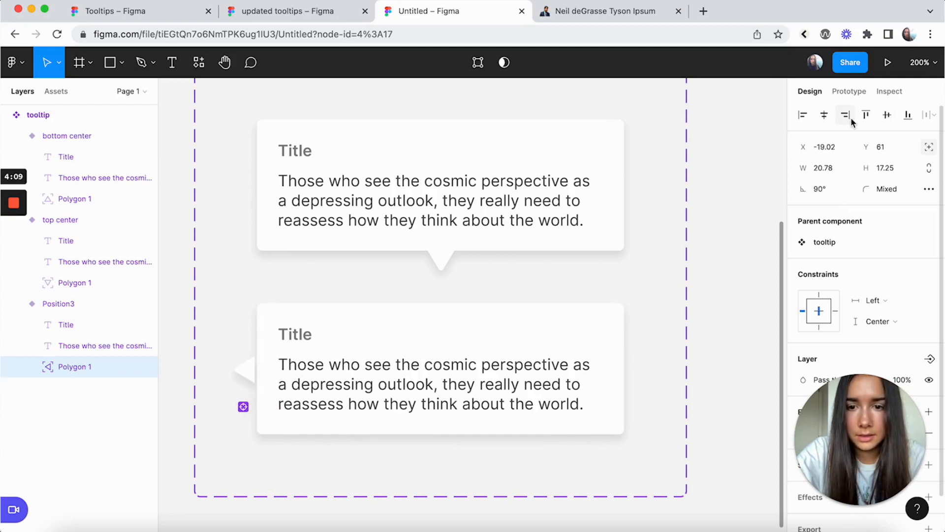
Set the Position value of the third variant to "right"
click(628, 268)
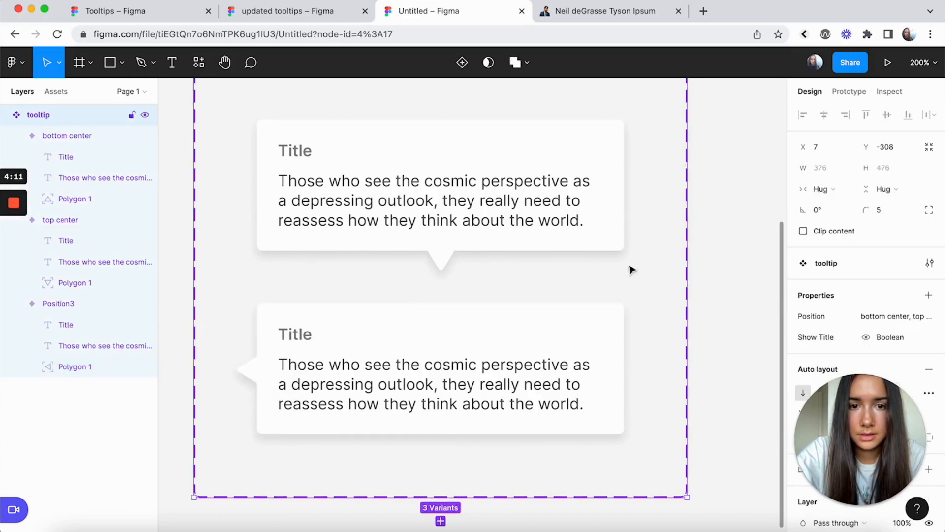
click(586, 323)
scroll(869, 292, down, 2)
click(875, 253)
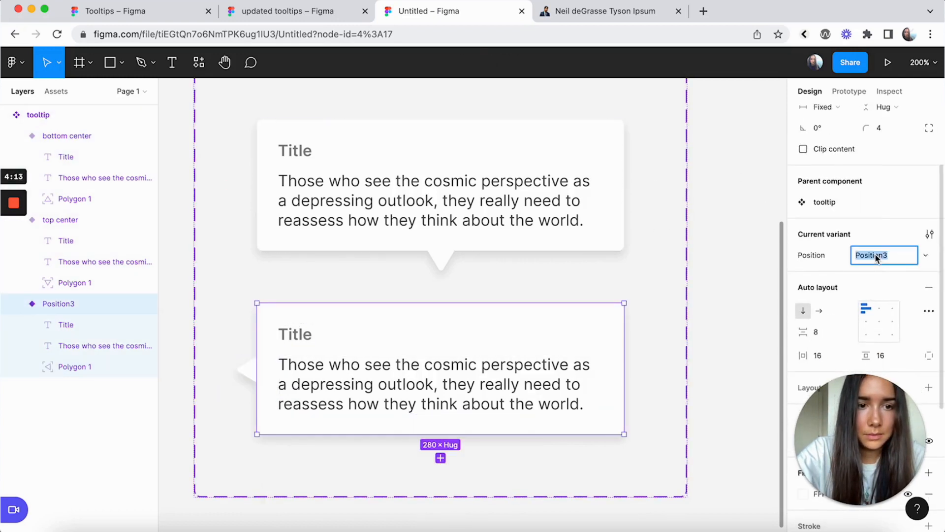
text(right)
key(Return)
scroll(580, 291, down, 3)
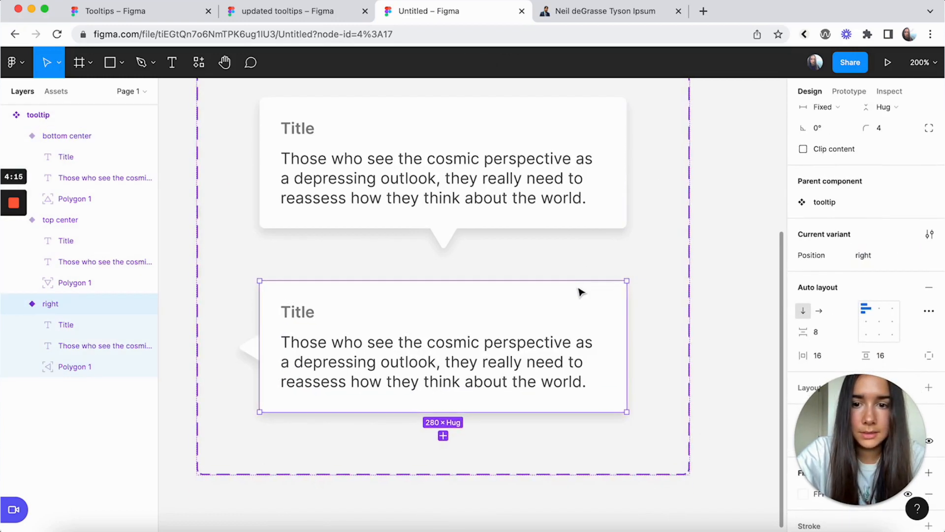
Duplicate the right variant within the tooltip set
click(556, 260)
click(560, 297)
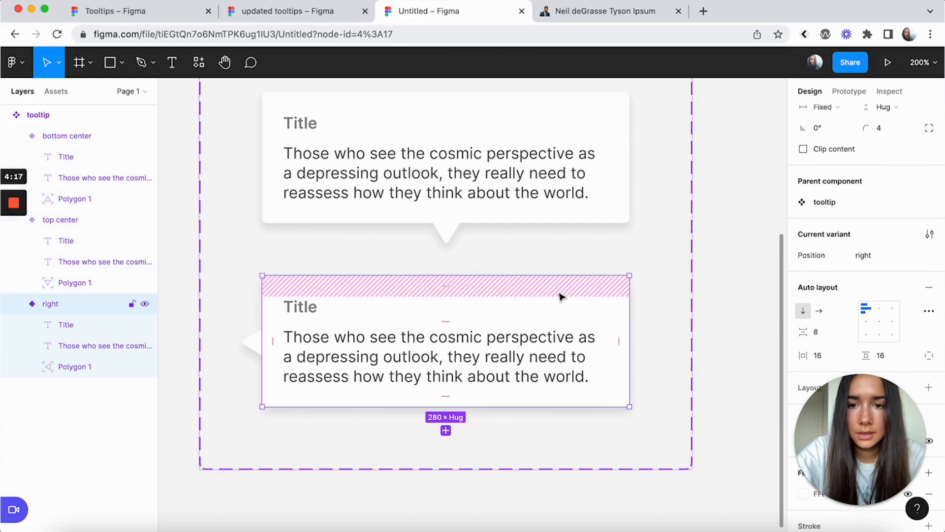
key(ctrl+c)
key(ctrl+v)
scroll(396, 356, down, 5)
Rotate the fourth variant's arrow to -90° and place it against the card's right edge at X 296
click(247, 426)
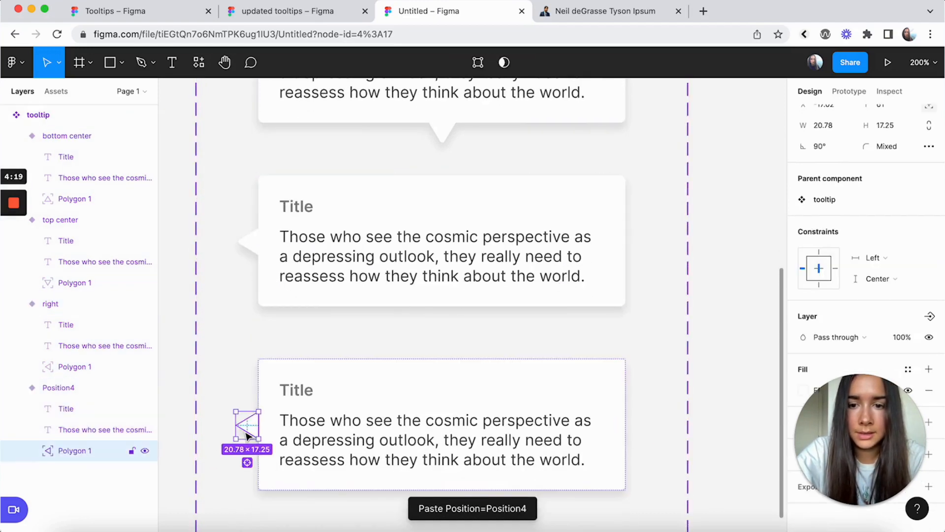
click(835, 148)
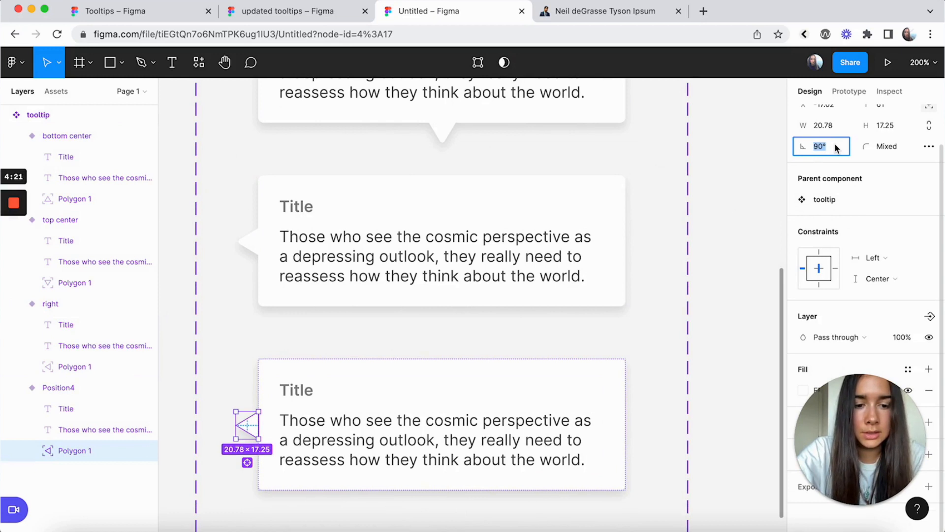
text(-90)
key(Return)
scroll(844, 138, up, 2)
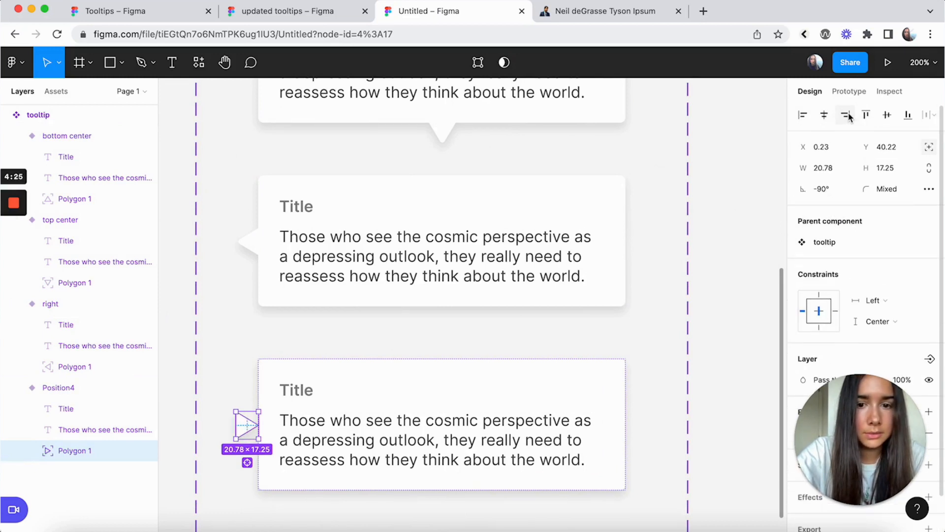
click(846, 116)
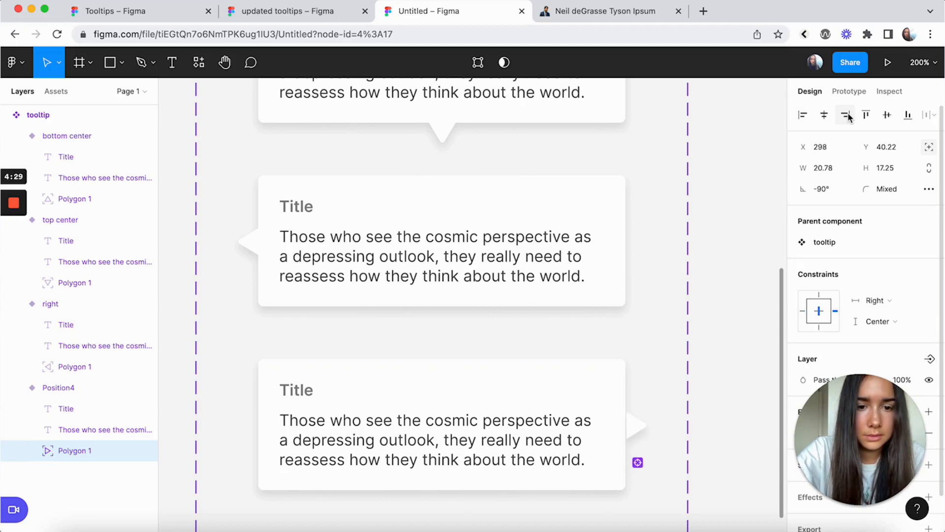
scroll(780, 244, down, 2)
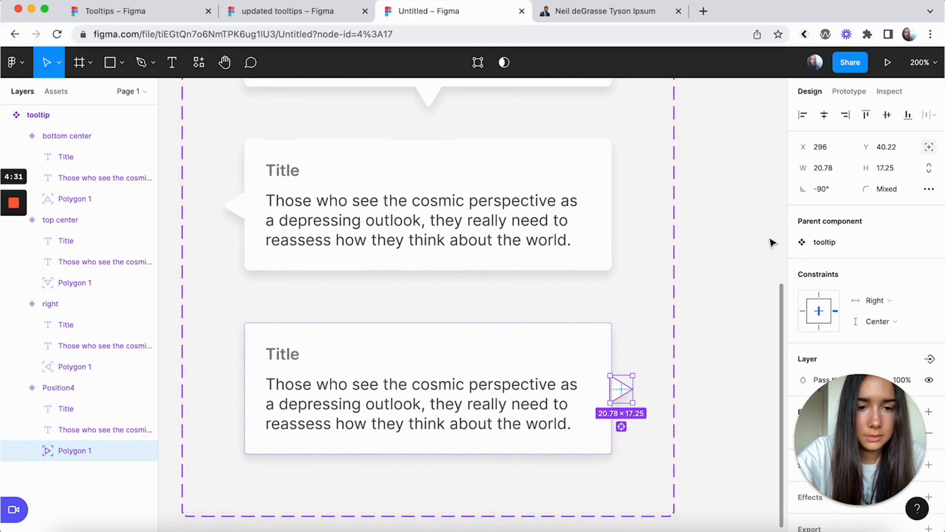
click(751, 263)
Set the Position value of the fourth variant to "left"
click(528, 340)
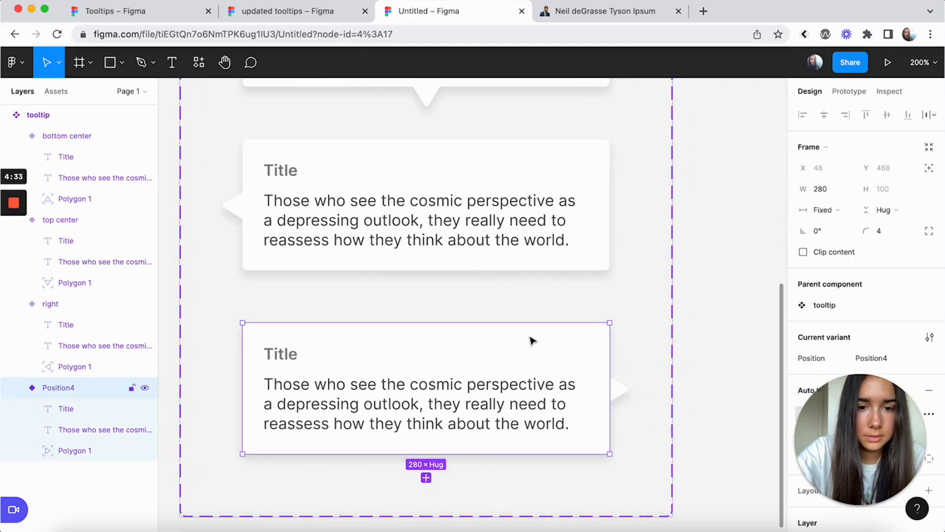
scroll(914, 309, down, 5)
scroll(888, 228, up, 5)
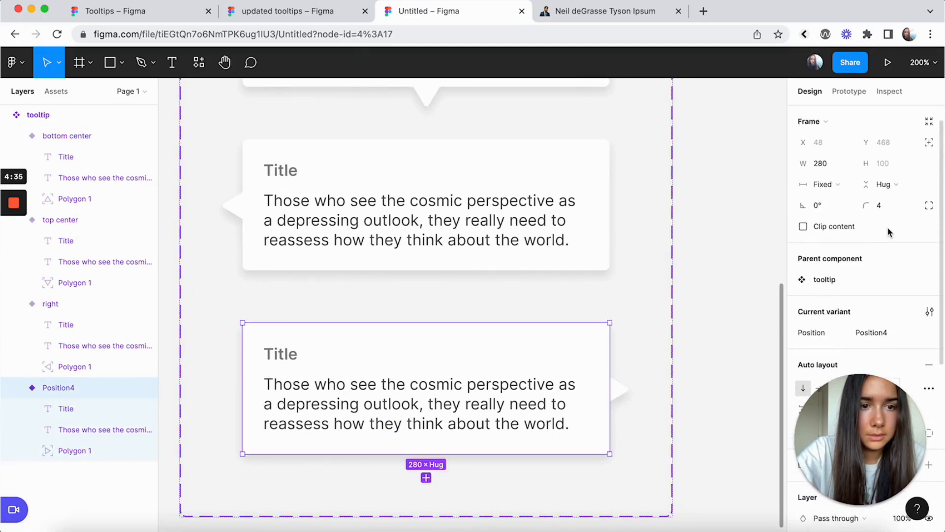
click(876, 291)
key(super+a)
text(left)
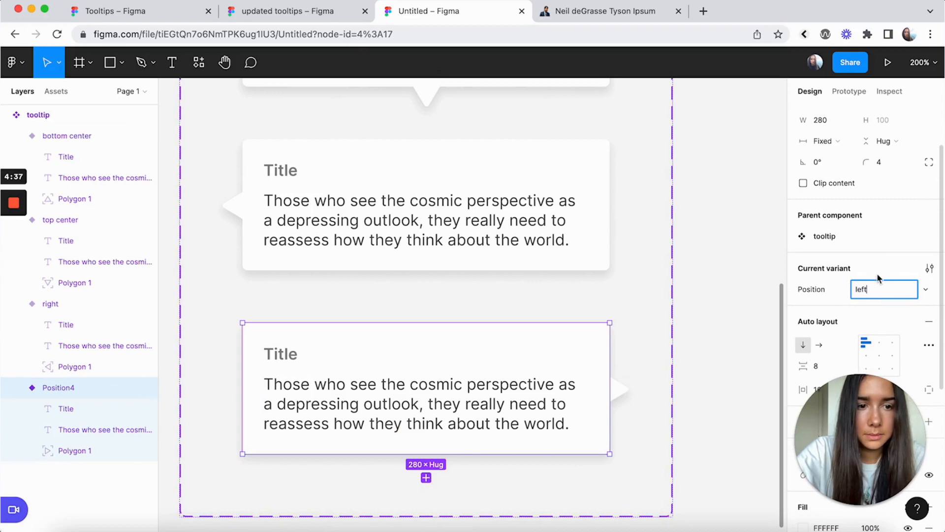
key(Return)
Move the copy of the bottom center variant to the end of the set, below the left variant
scroll(688, 306, down, 1)
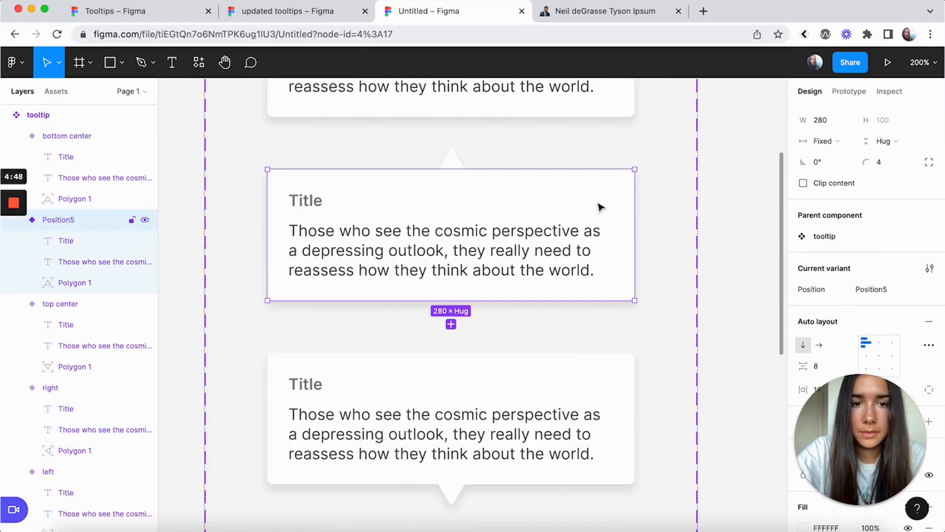
key(super+bracketleft)
key(super+bracketleft)
key(super+bracketleft)
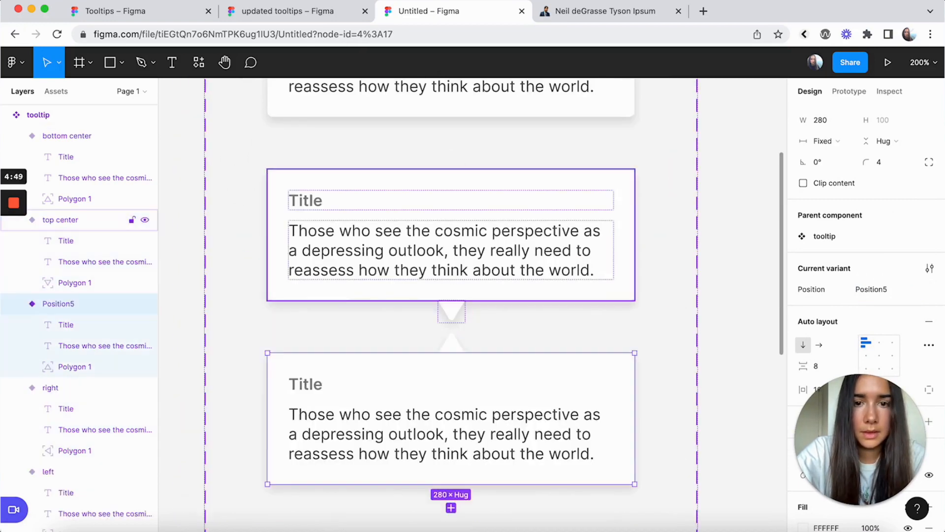
scroll(492, 295, down, 8)
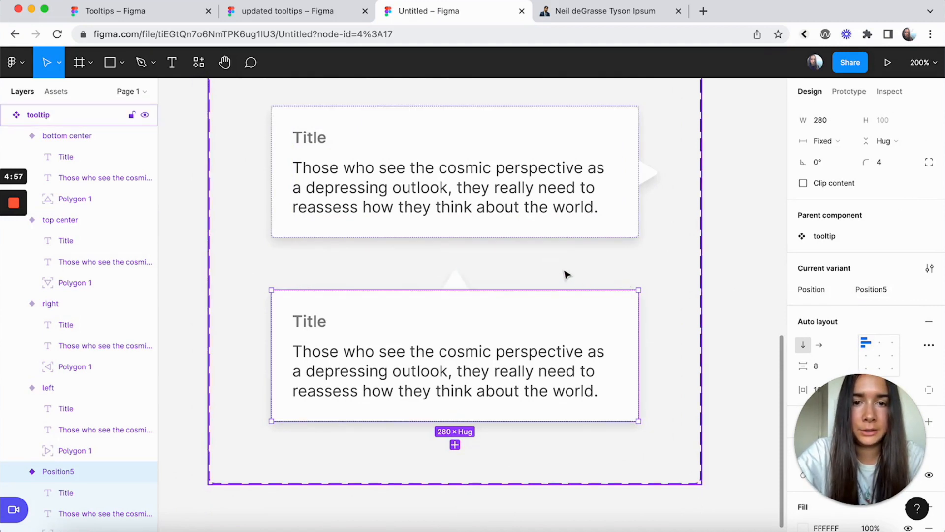
Align the fifth variant's arrow to the card's left edge and set its X position to 16
click(457, 281)
scroll(472, 285, up, 3)
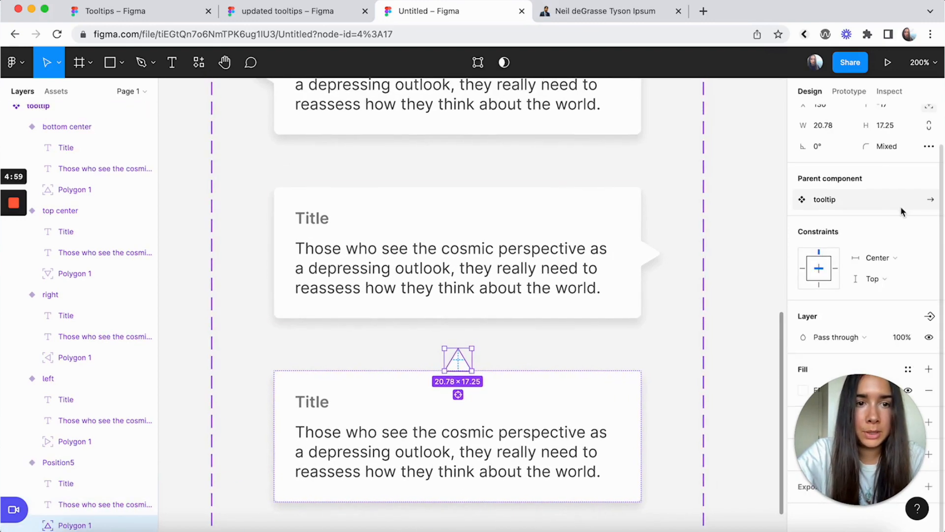
scroll(902, 212, up, 2)
scroll(678, 256, down, 3)
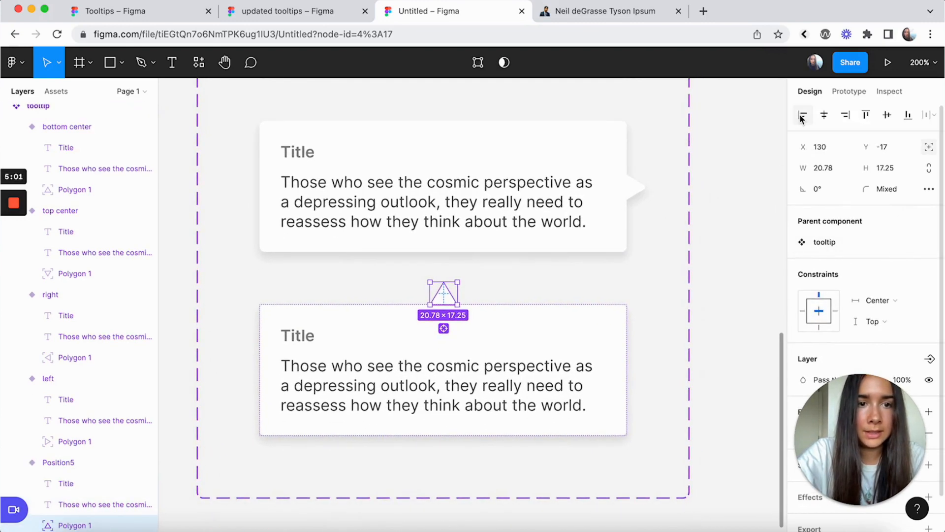
click(802, 117)
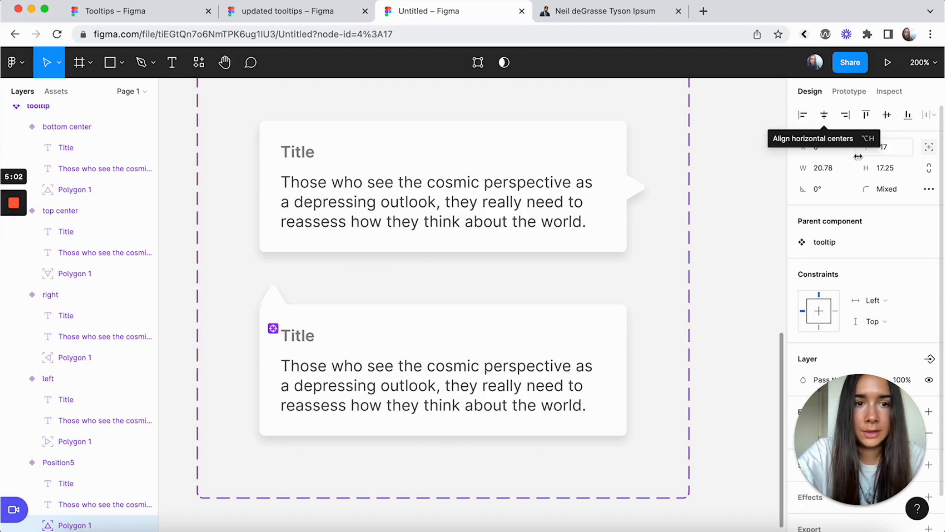
click(840, 150)
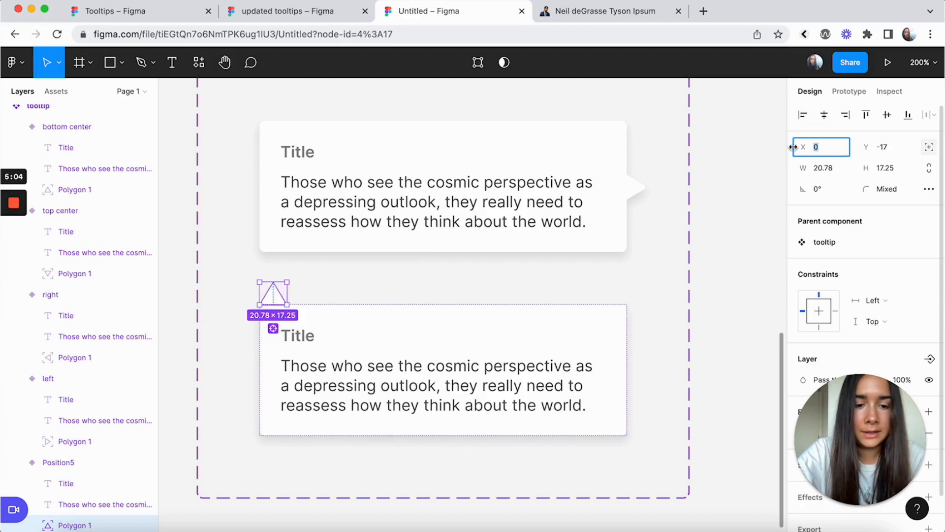
text(16)
key(Return)
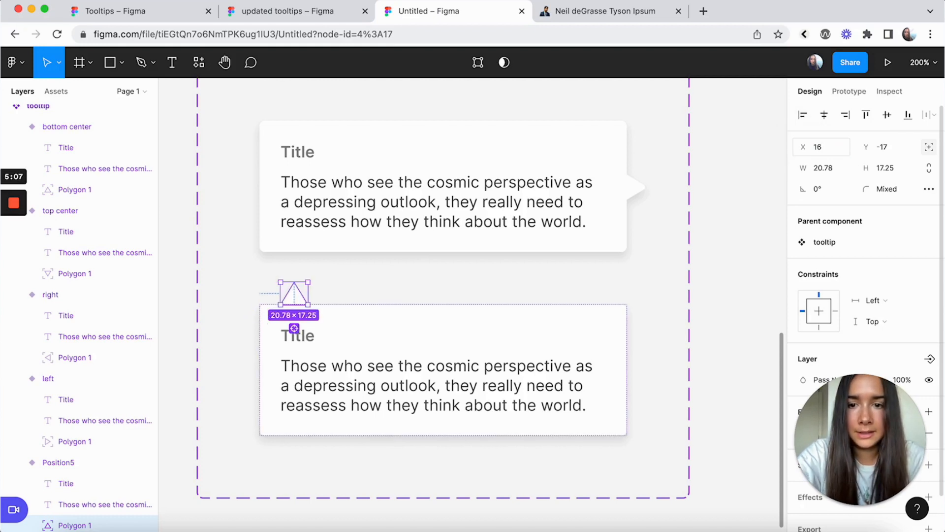
click(488, 281)
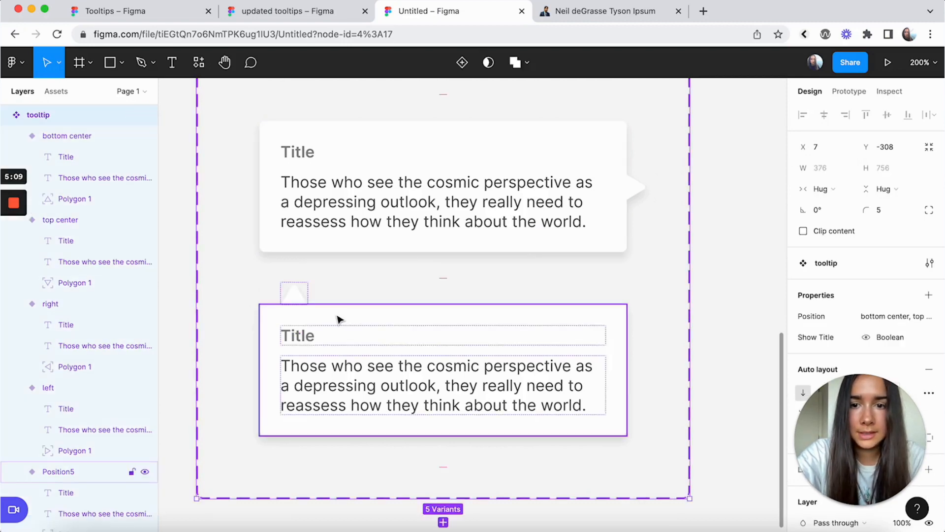
click(338, 319)
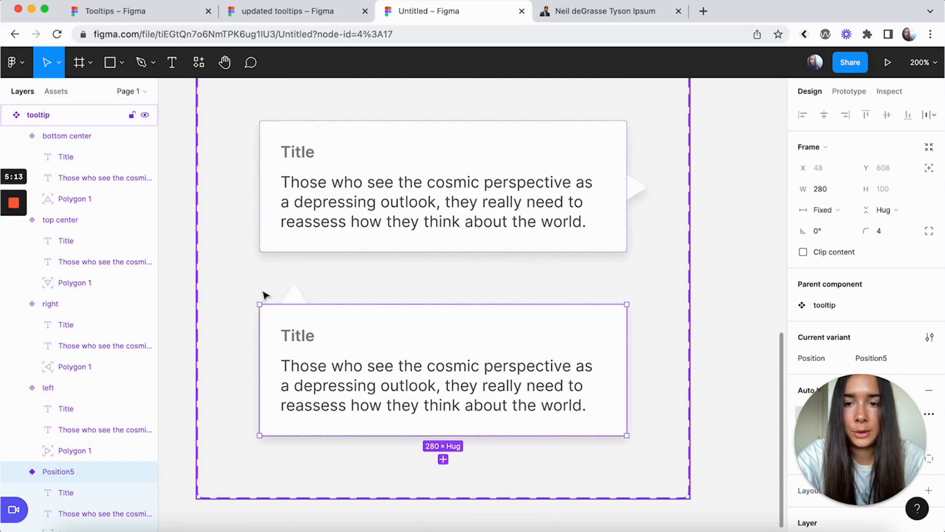
click(291, 297)
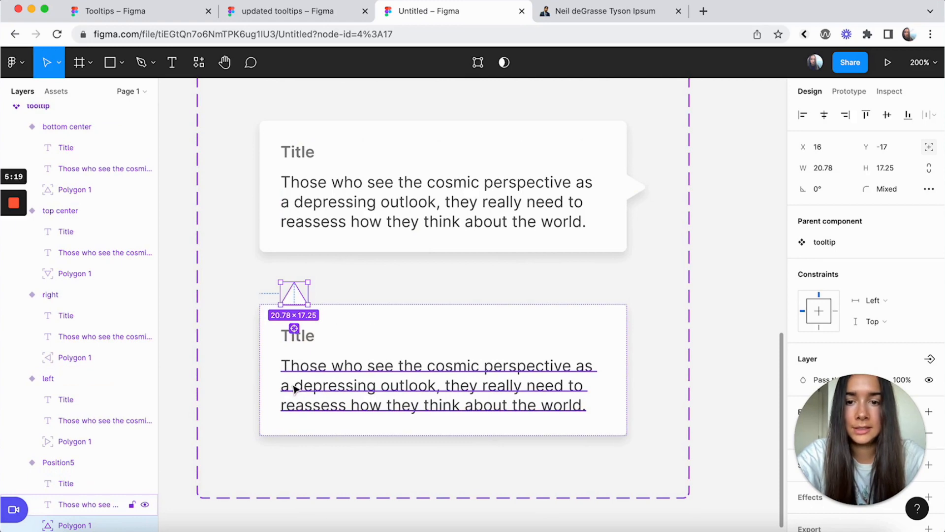
click(678, 319)
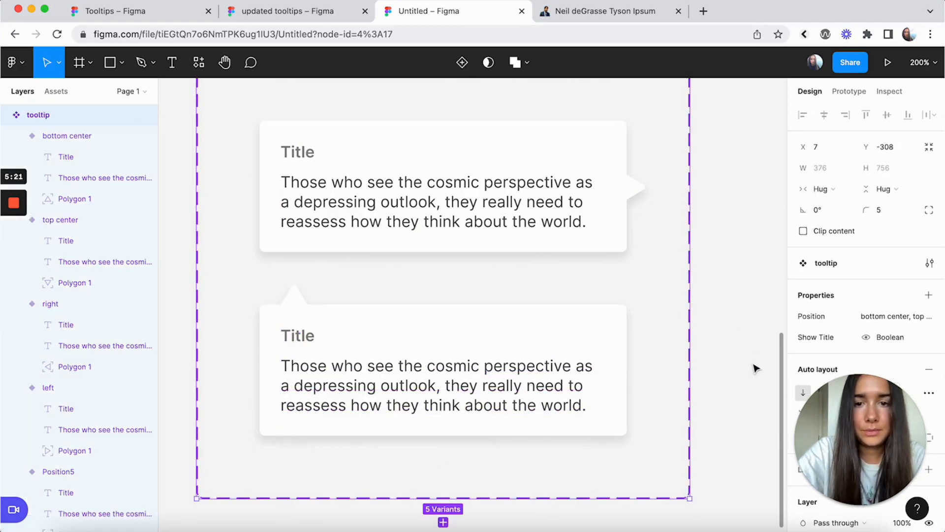
Set the Position value of the fifth variant to "bottom left"
scroll(756, 368, down, 2)
click(576, 311)
scroll(861, 278, down, 3)
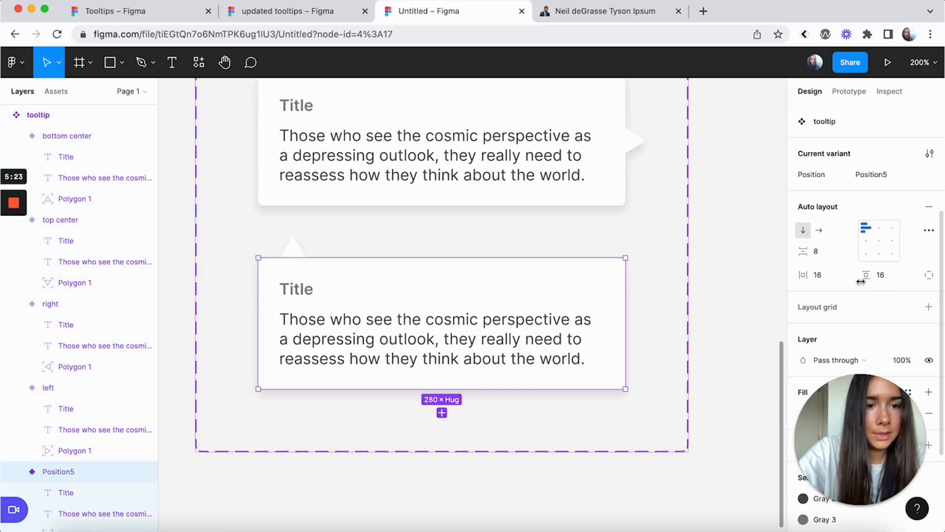
scroll(867, 236, up, 1)
click(870, 215)
text(bottom )
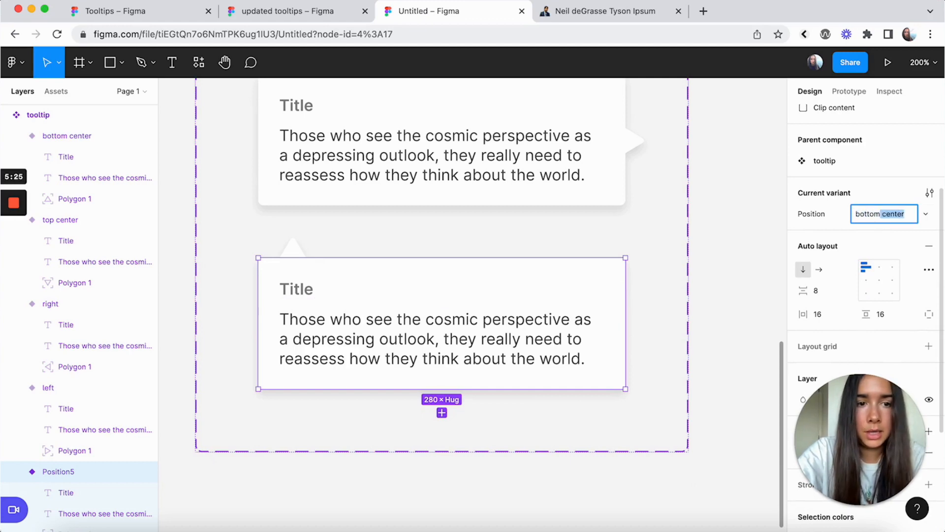
text(left)
key(Return)
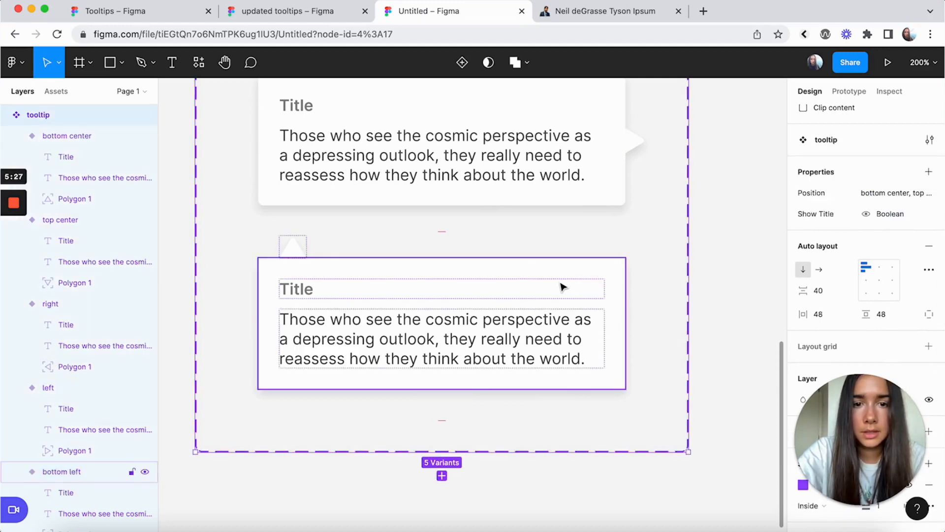
Duplicate the bottom left variant and align the copy's arrow to the card's right edge, offset 16 inward to X 243
key(super+v)
scroll(559, 289, down, 2)
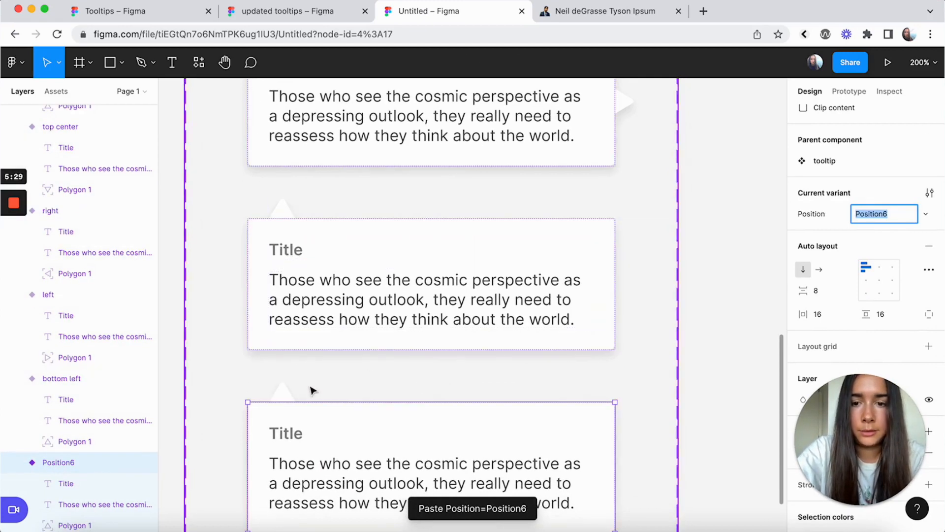
double_click(284, 393)
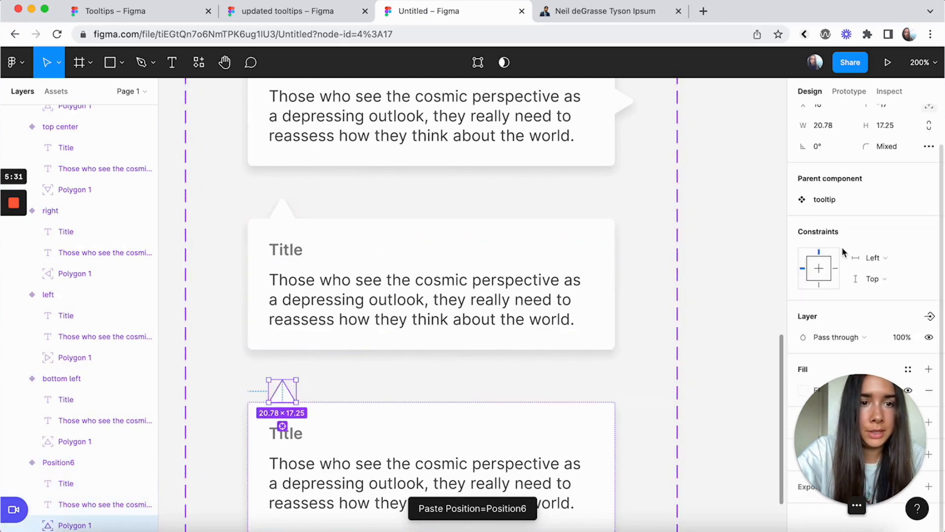
scroll(862, 167, up, 2)
click(848, 116)
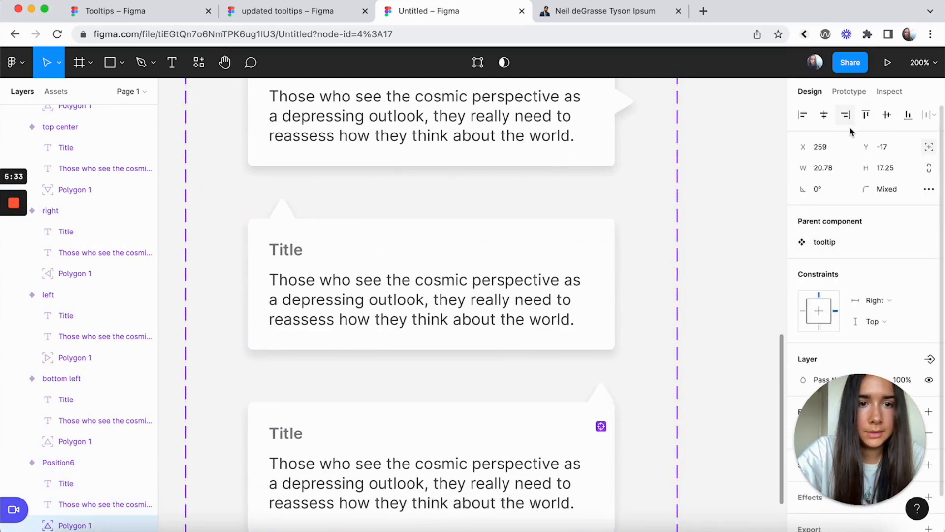
click(830, 151)
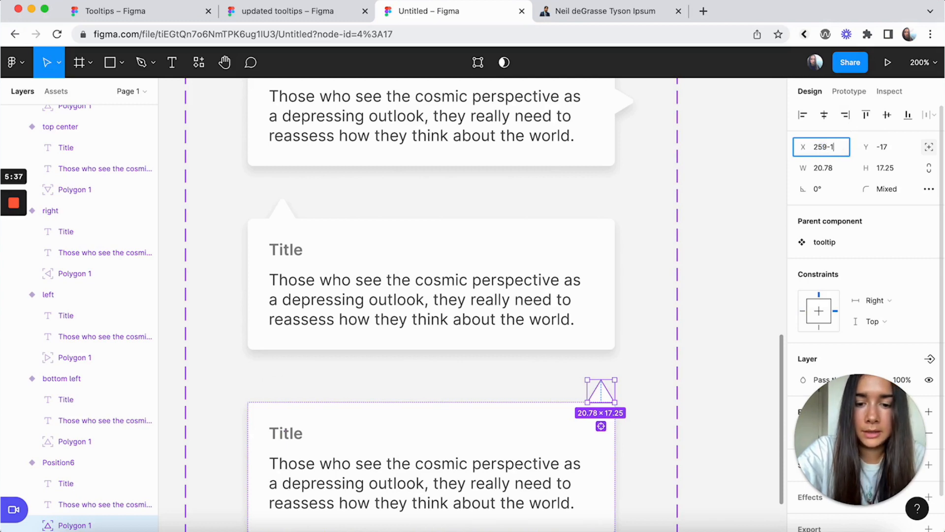
text(-16)
key(Return)
scroll(689, 306, down, 2)
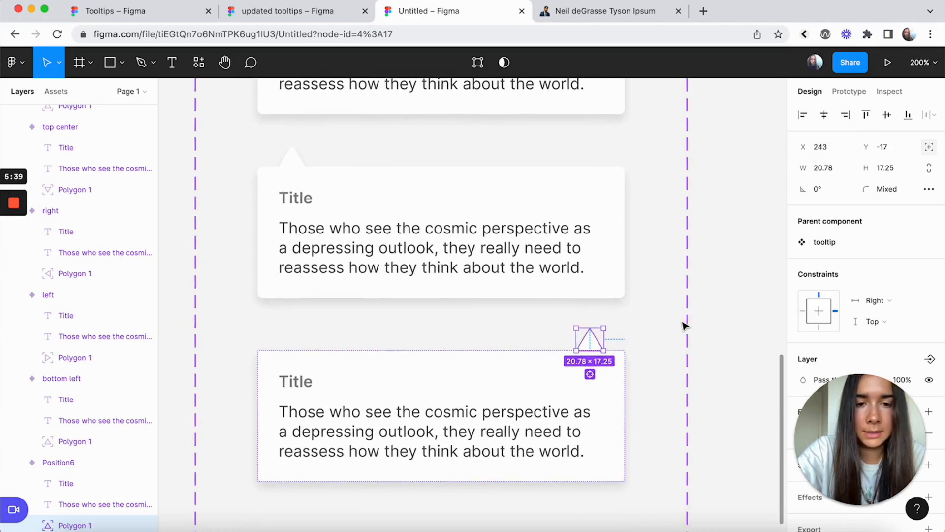
Set the Position value of the sixth variant to "bottom right"
click(673, 337)
click(606, 382)
scroll(890, 285, down, 2)
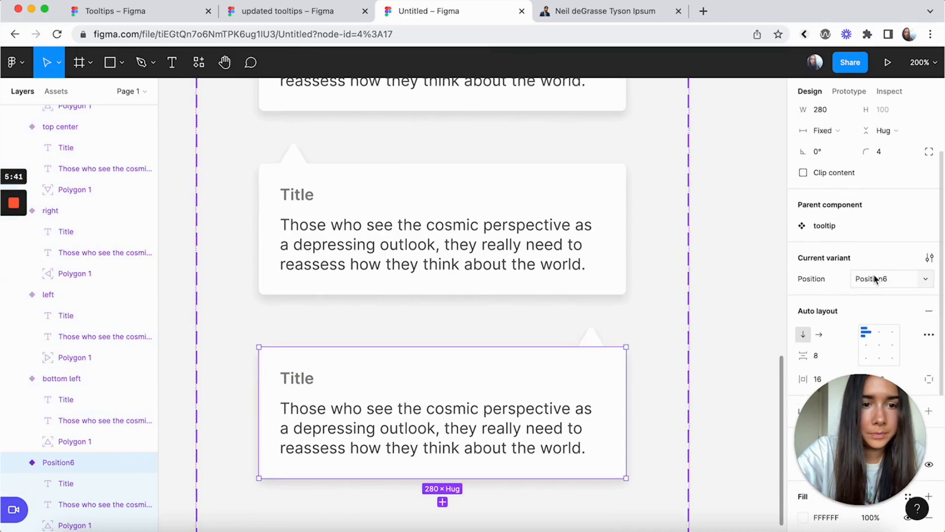
double_click(876, 279)
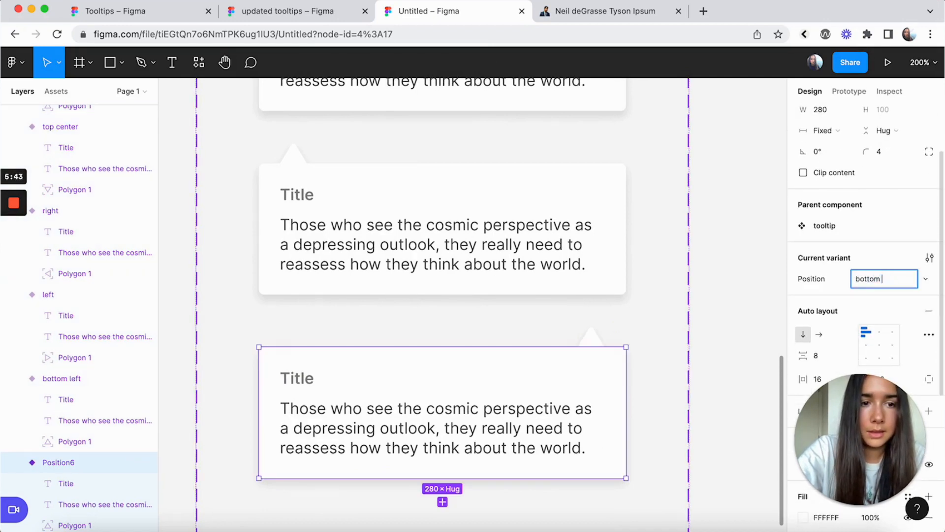
text(bottom right)
key(Return)
Align the seventh variant's downward arrow to the card's left edge and offset it inward to X 37
scroll(623, 424, down, 3)
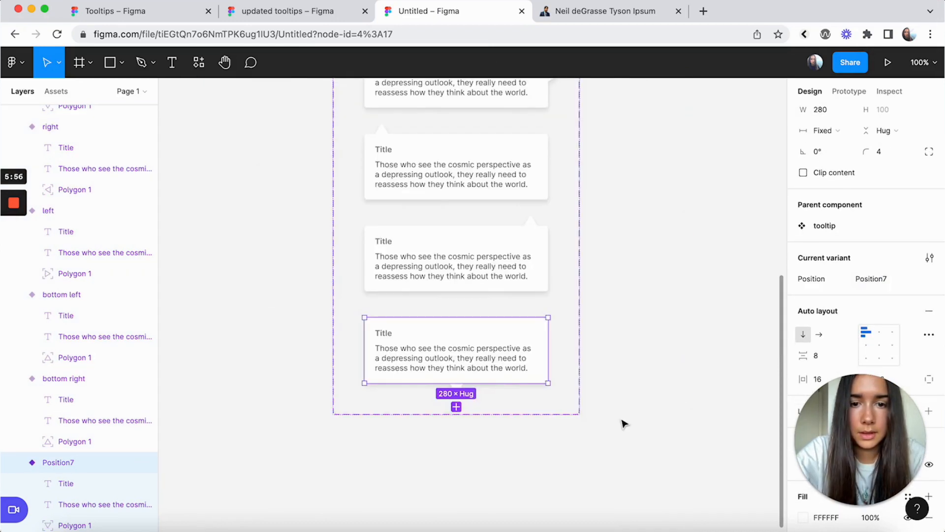
click(623, 422)
scroll(623, 423, up, 3)
scroll(624, 424, down, 2)
click(532, 329)
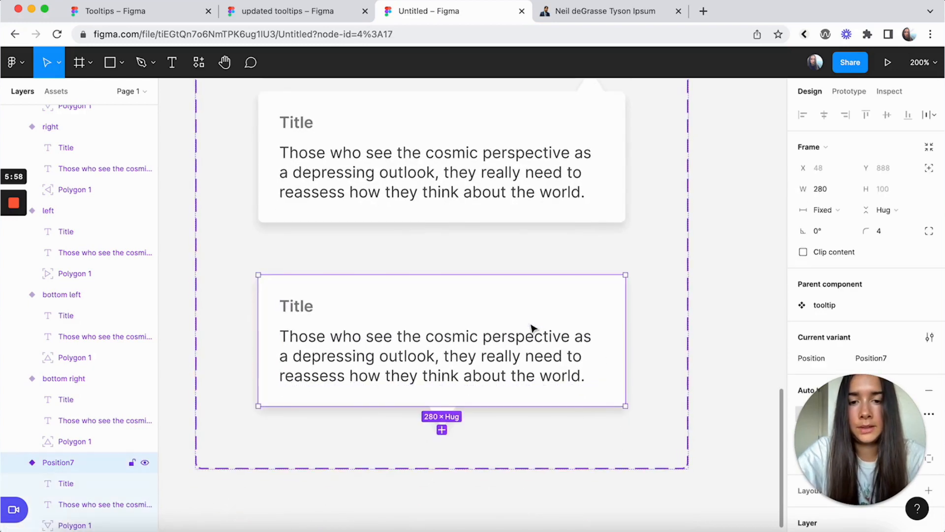
click(449, 410)
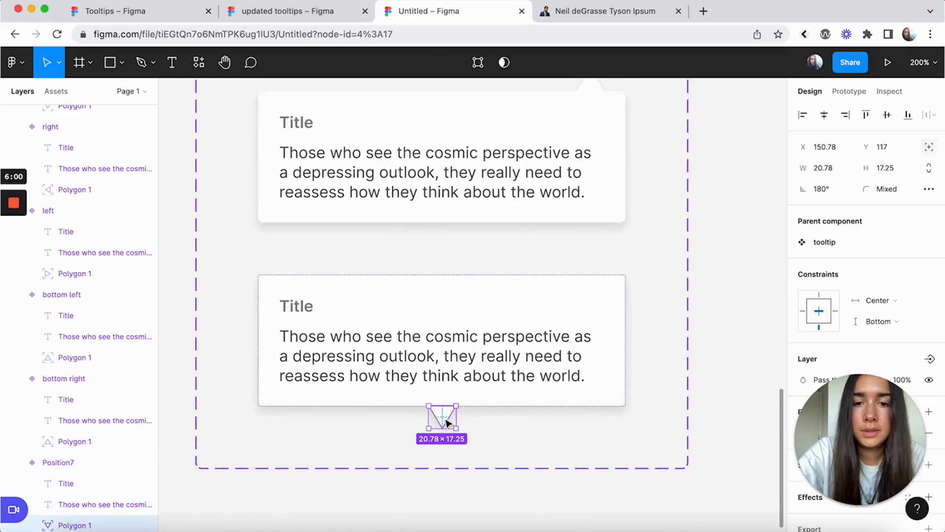
click(803, 117)
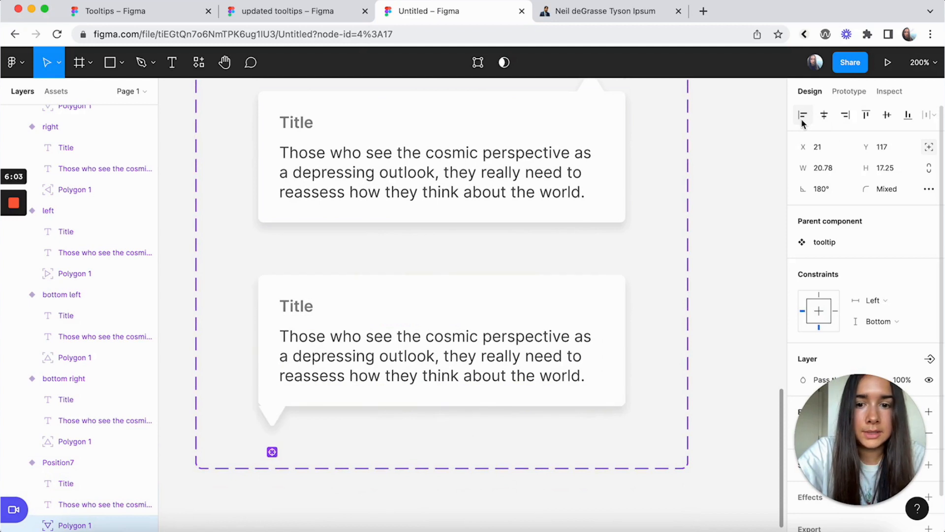
click(827, 154)
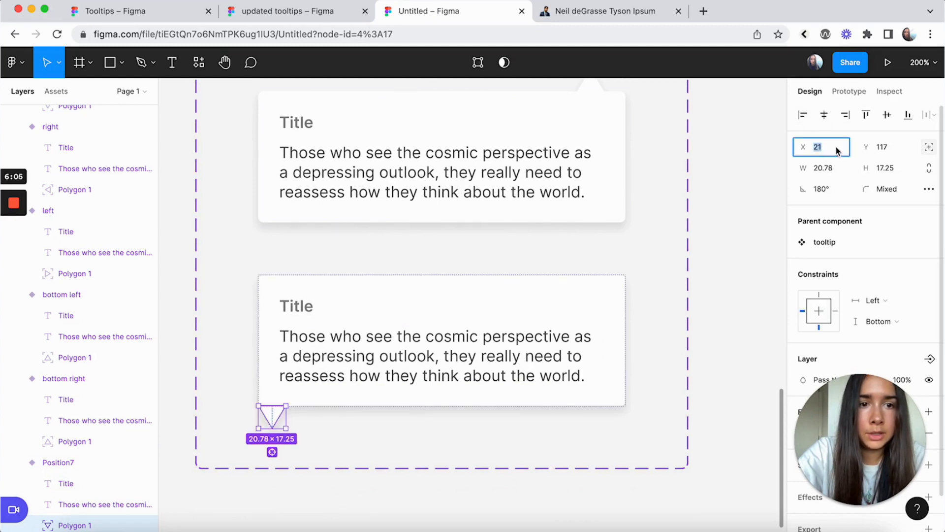
key(Return)
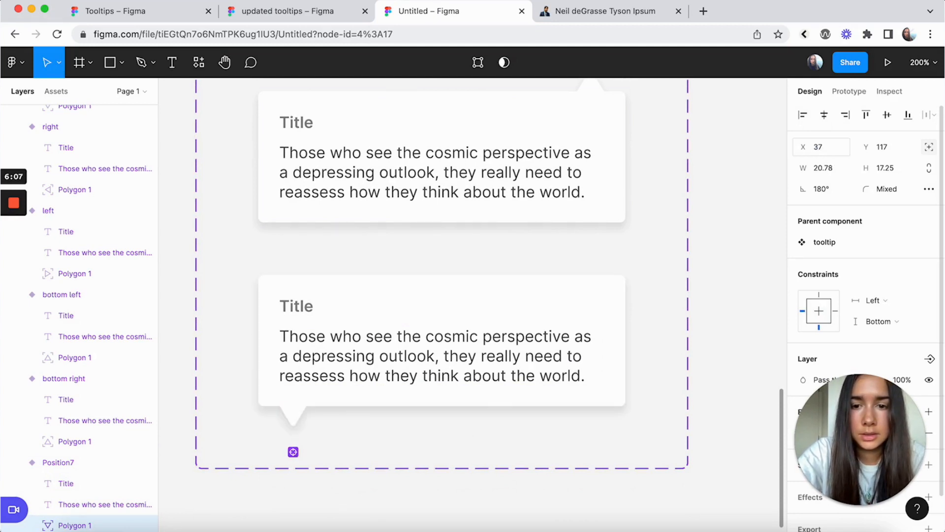
Set the Position value of the seventh variant to "top left"
click(655, 392)
click(584, 325)
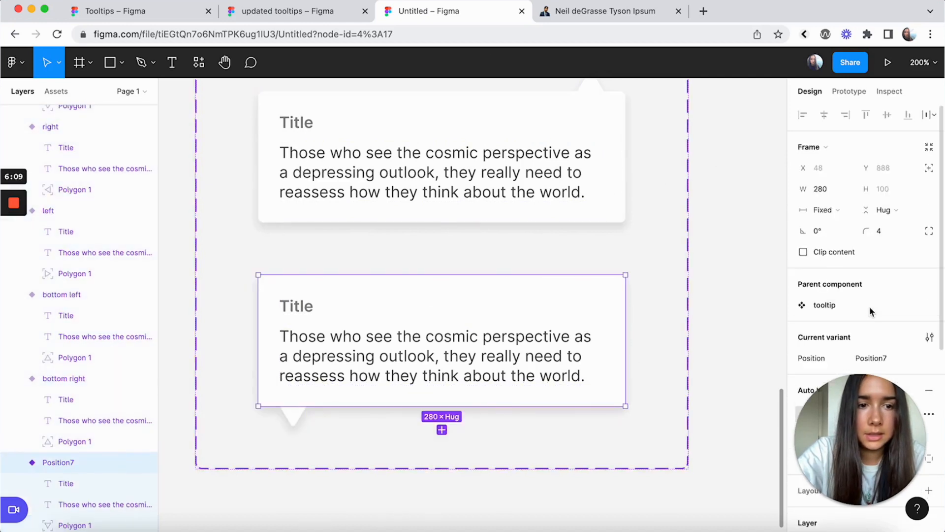
scroll(811, 291, down, 3)
click(882, 272)
text(top)
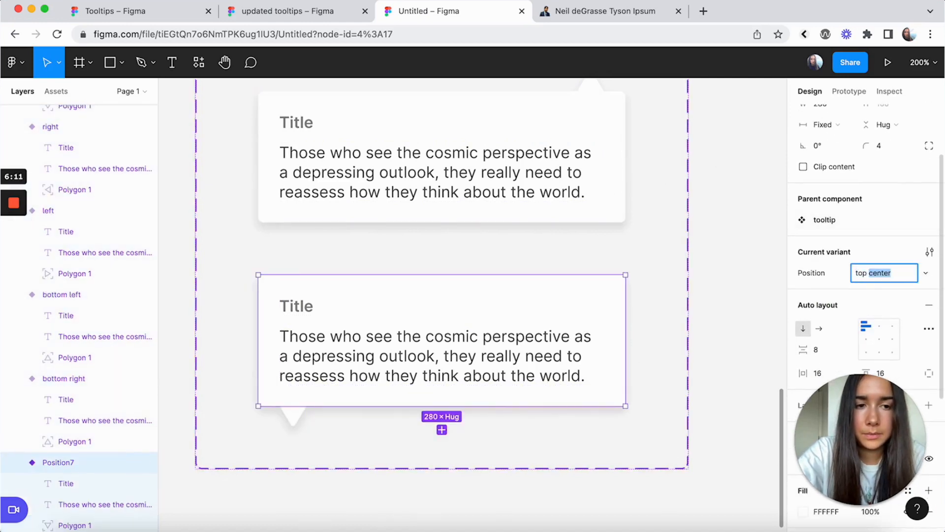
text( left)
key(Return)
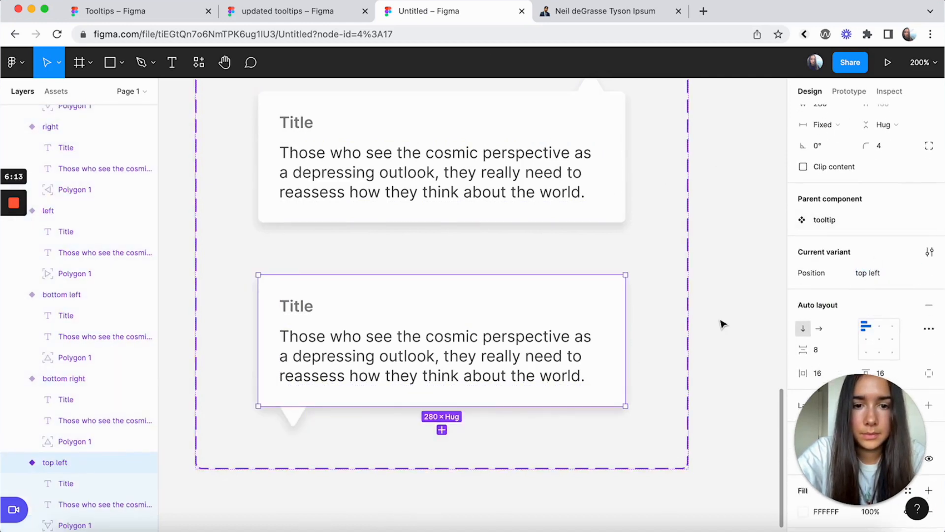
Duplicate the top left variant and align the copy's arrow to the card's right edge, offset 16 inward to X 264
click(658, 305)
click(605, 321)
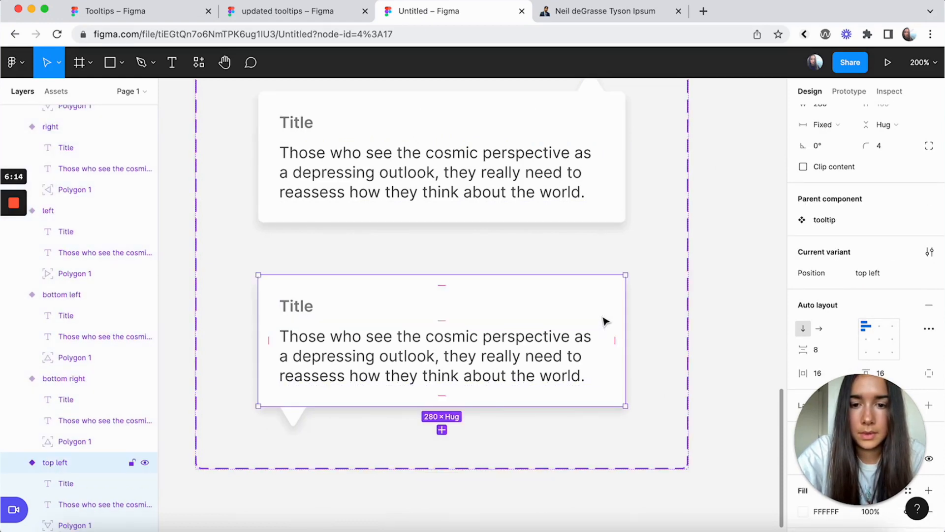
key(ctrl+c)
key(ctrl+v)
click(295, 477)
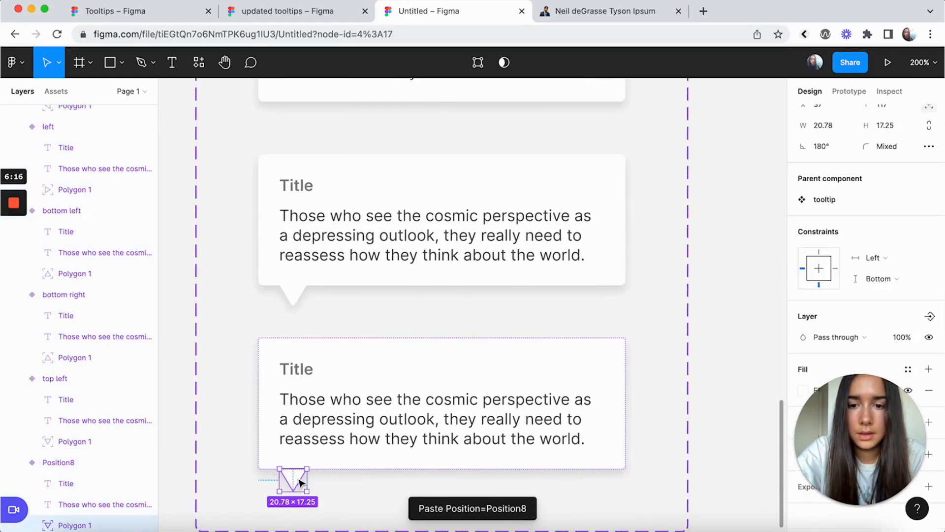
click(845, 115)
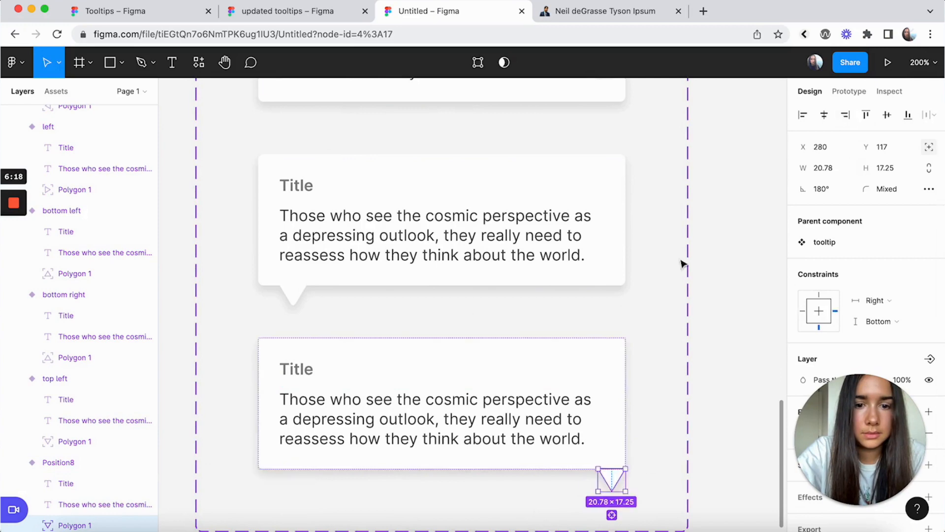
scroll(670, 281, down, 2)
click(840, 150)
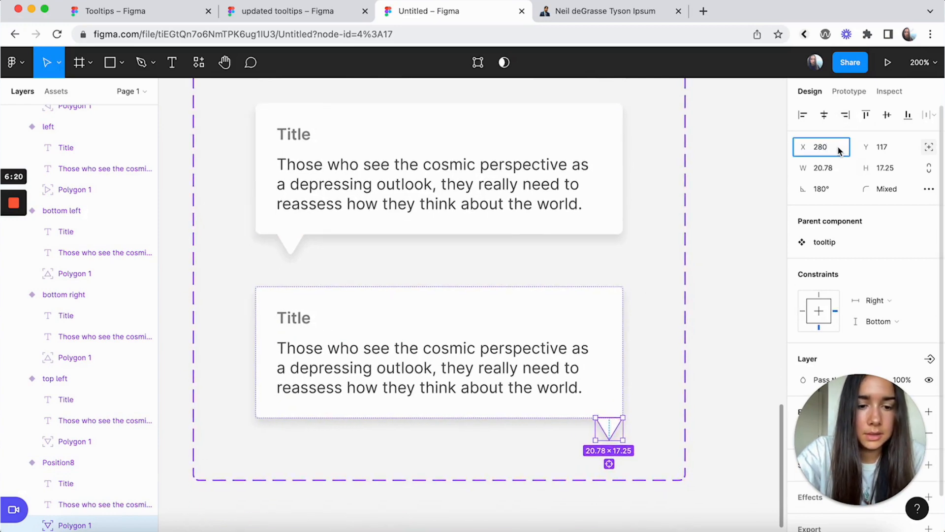
text(-16)
key(Return)
Set the Position value of the eighth variant to "top right"
scroll(574, 377, down, 1)
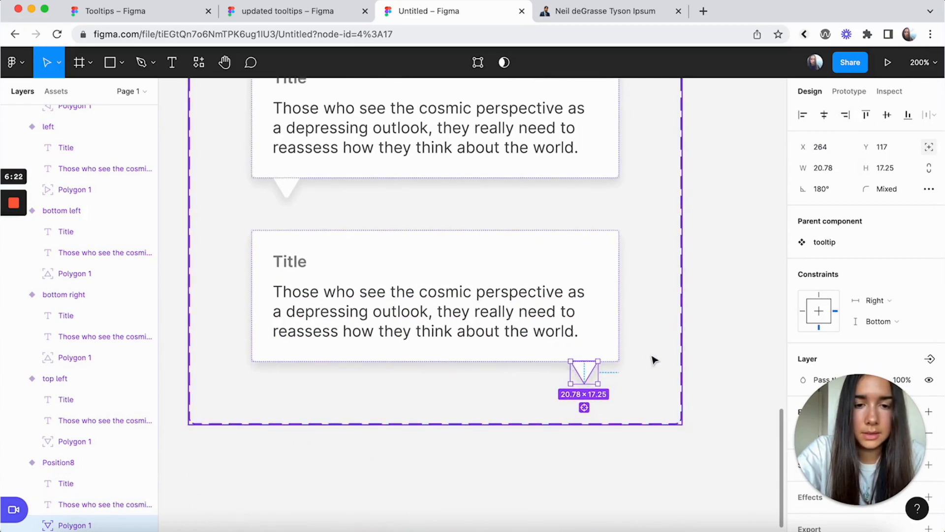
click(653, 359)
double_click(578, 298)
scroll(575, 296, down, 1)
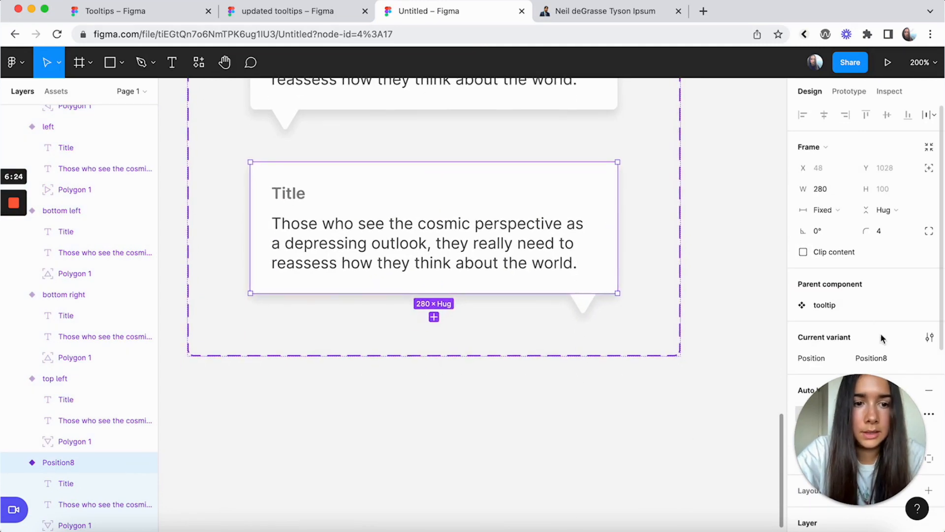
click(868, 357)
text(top right)
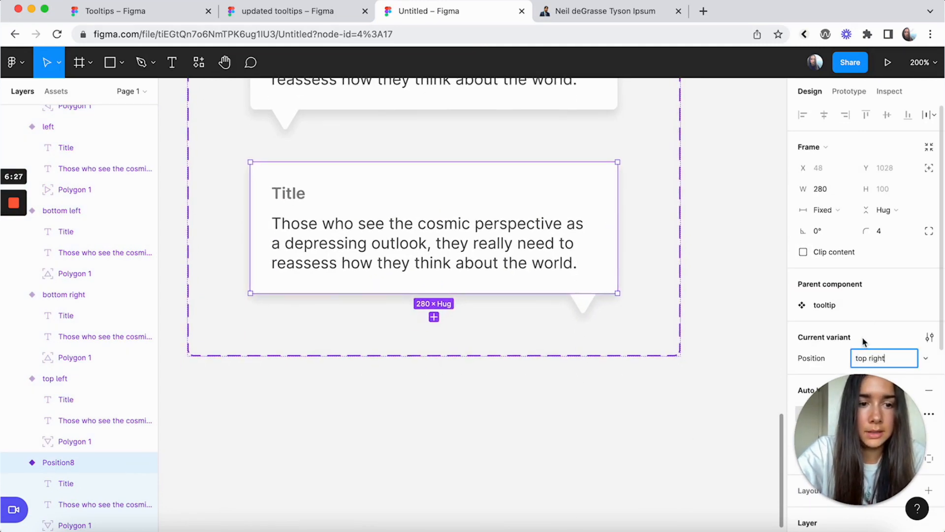
key(Return)
click(728, 318)
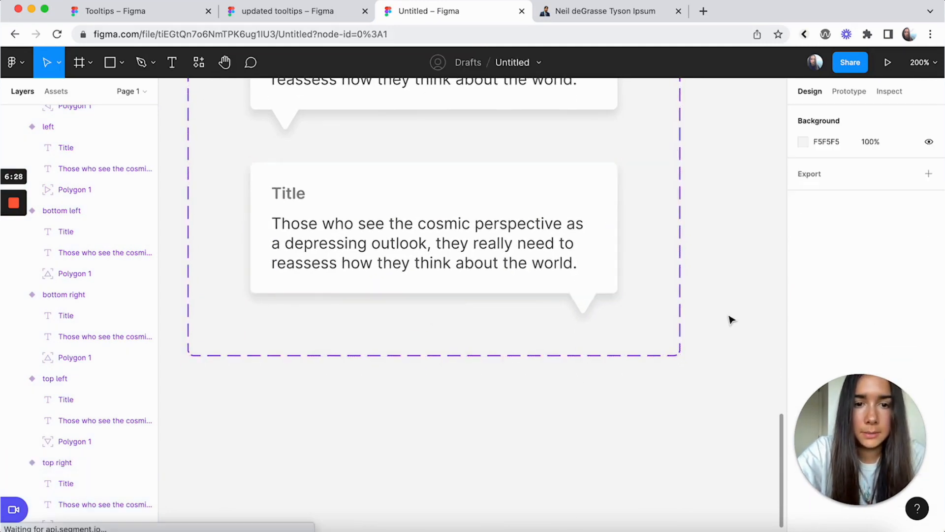
Search the assets for "tooltip" and place an instance of the component on the empty canvas above the component set
scroll(728, 318, up, 1)
key(minus)
key(minus)
scroll(730, 320, up, 5)
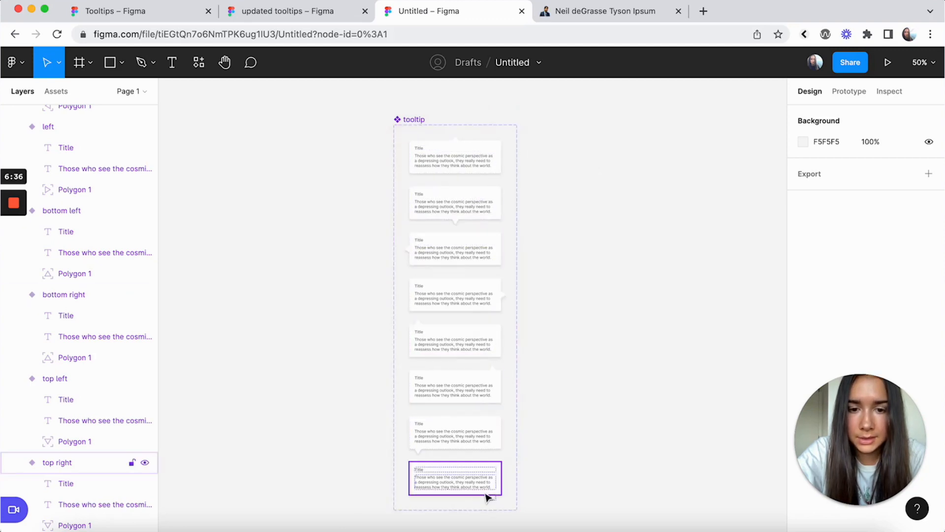
scroll(635, 413, up, 1)
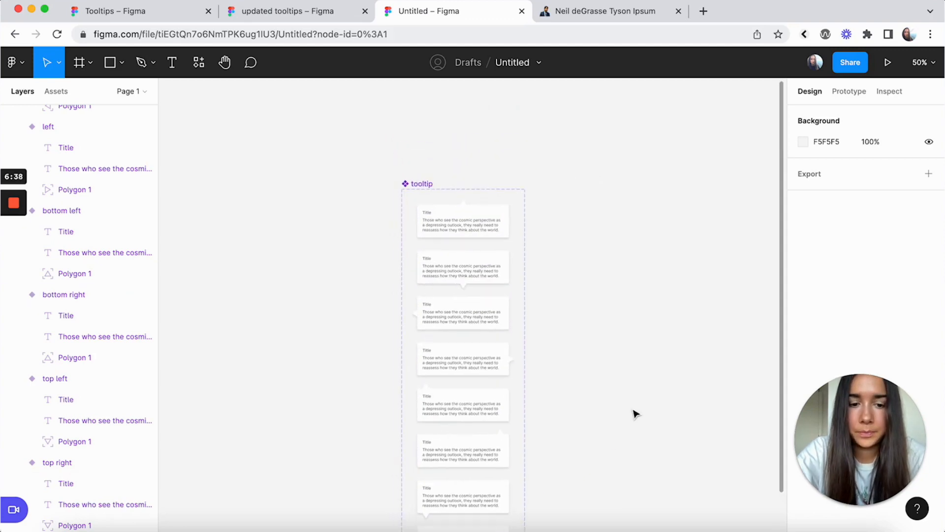
key(shift+0)
scroll(635, 413, up, 10)
scroll(635, 414, down, 5)
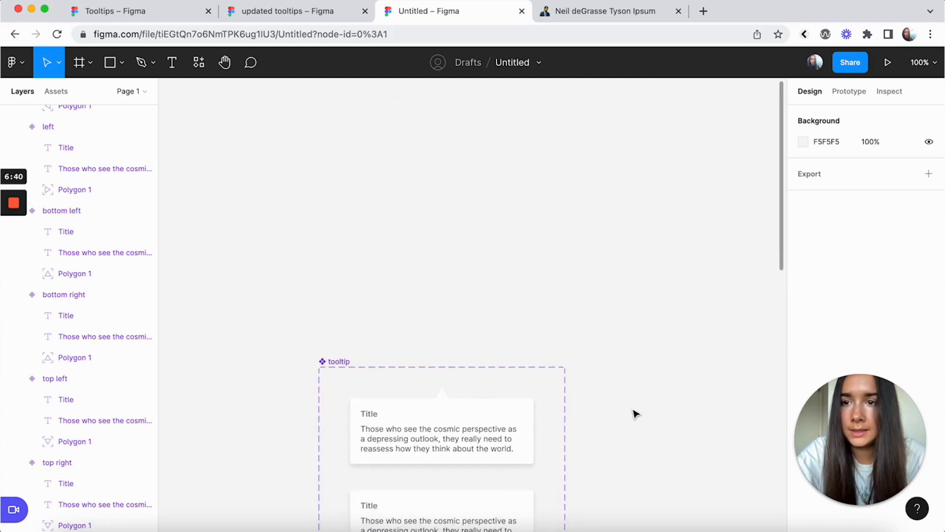
click(64, 96)
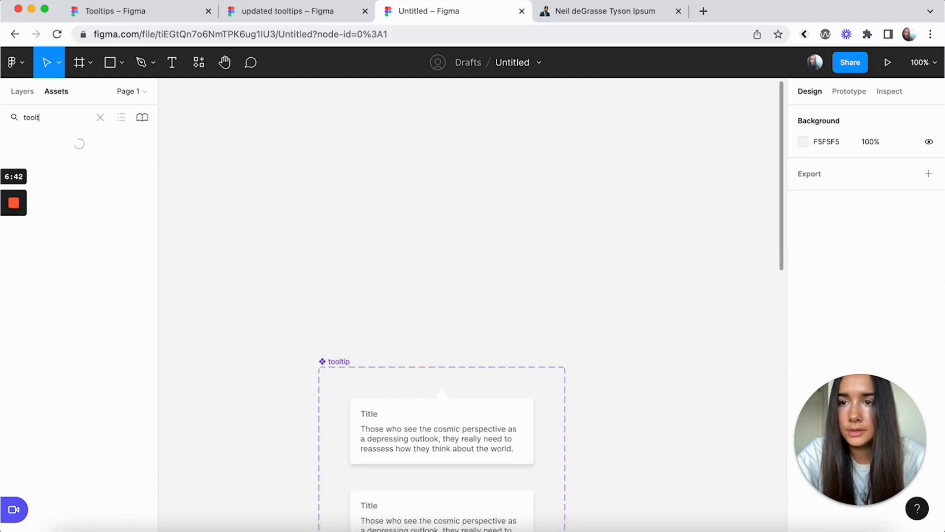
drag(57, 163, 576, 201)
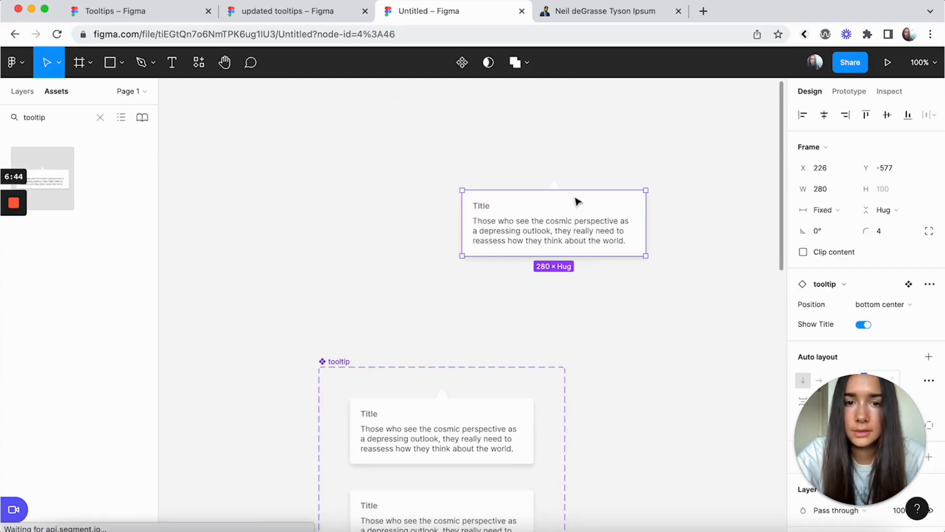
Try the "right" Position on the tooltip instance and switch it to "top left"
click(901, 288)
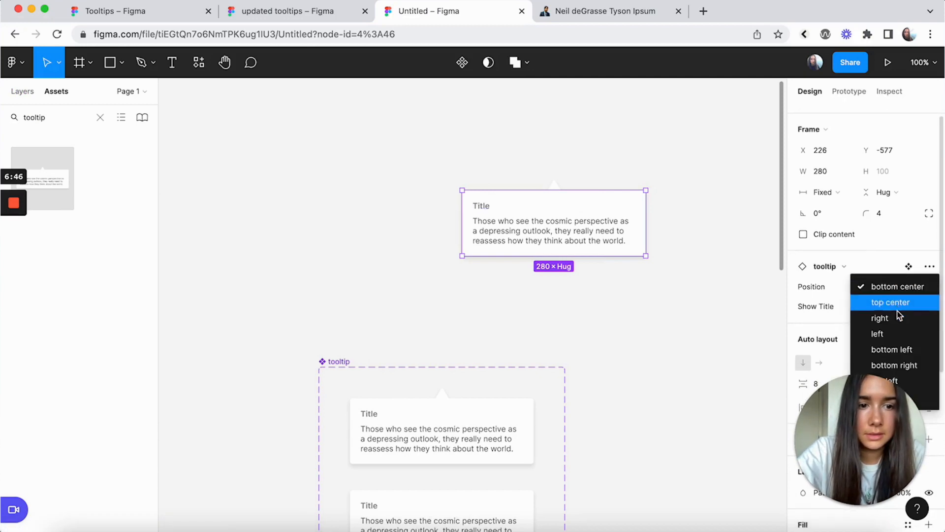
click(898, 318)
click(890, 295)
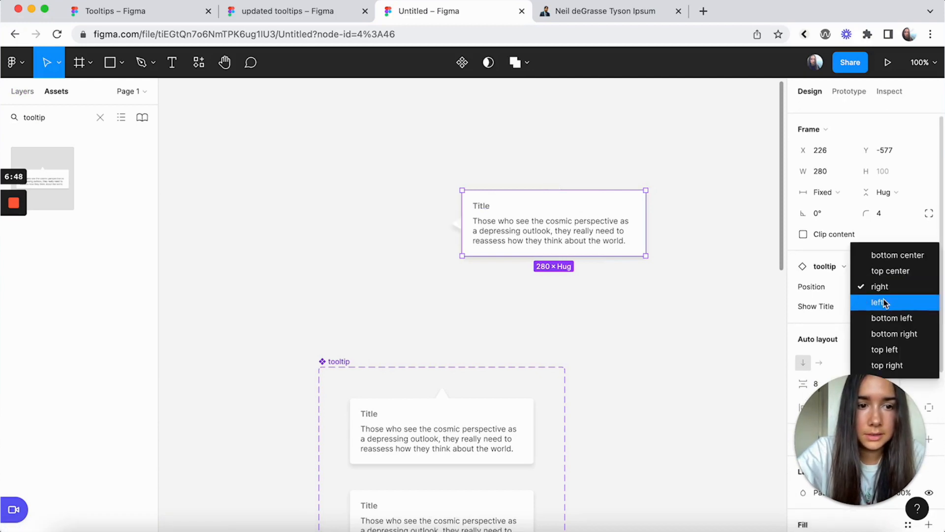
click(891, 348)
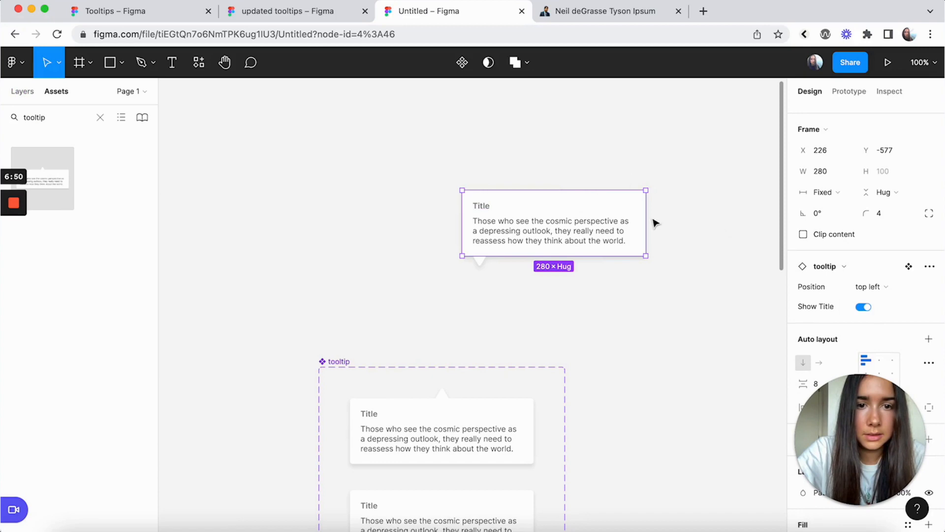
Narrow the tooltip instance so its body text wraps onto five lines, and deselect it
drag(648, 217, 589, 226)
click(639, 237)
scroll(640, 237, down, 1)
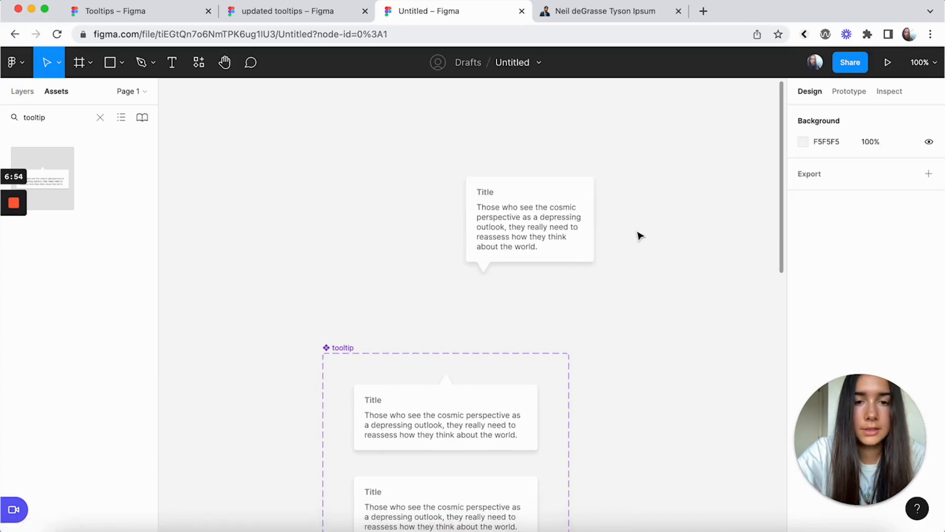
scroll(635, 231, down, 1)
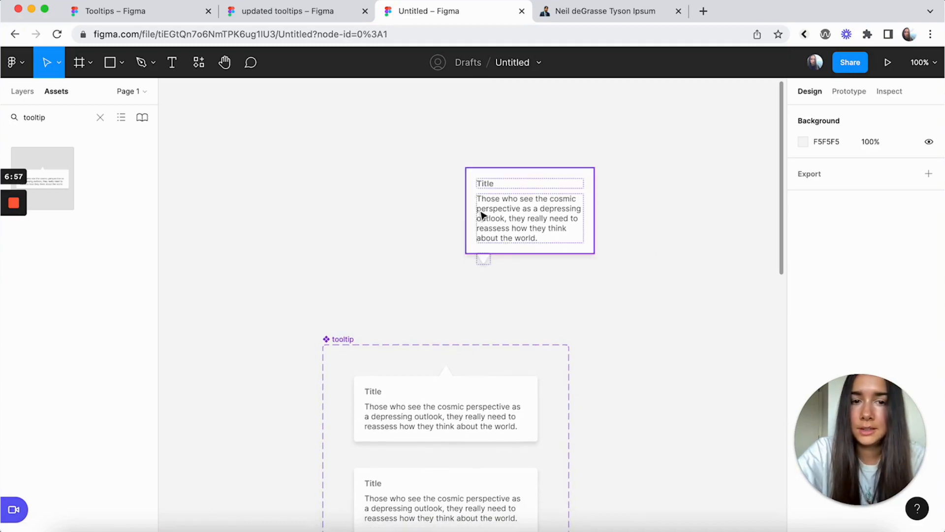
Remove auto layout from the tooltip component set and widen its frame to about 835 to make room for a second column
mouse_move(3, 231)
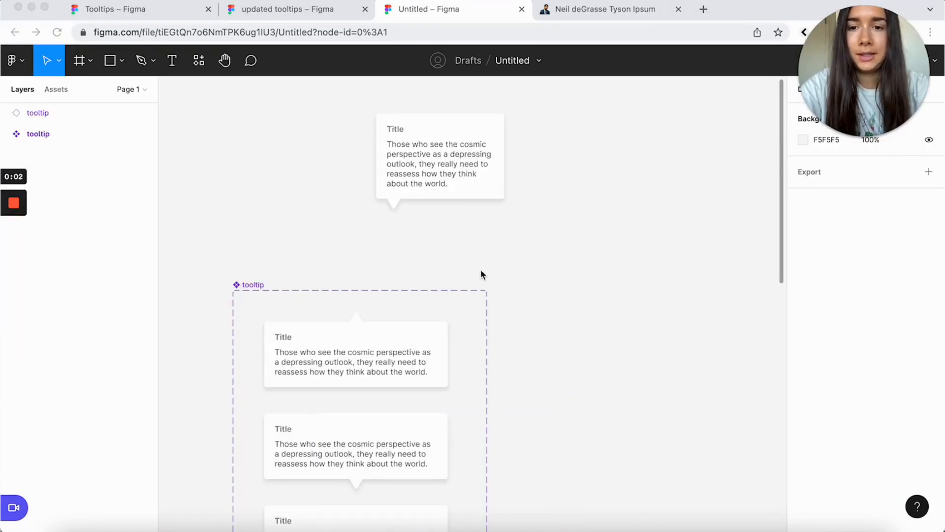
click(255, 288)
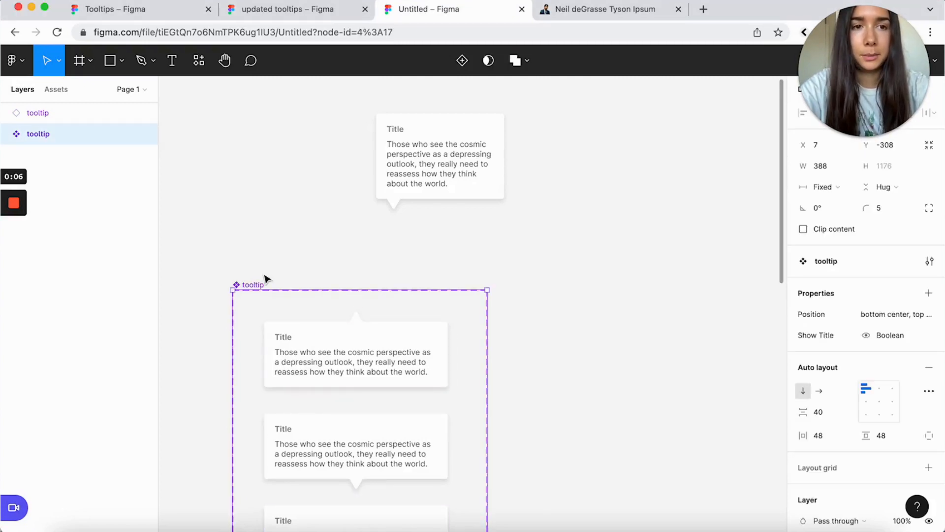
scroll(275, 295, down, 5)
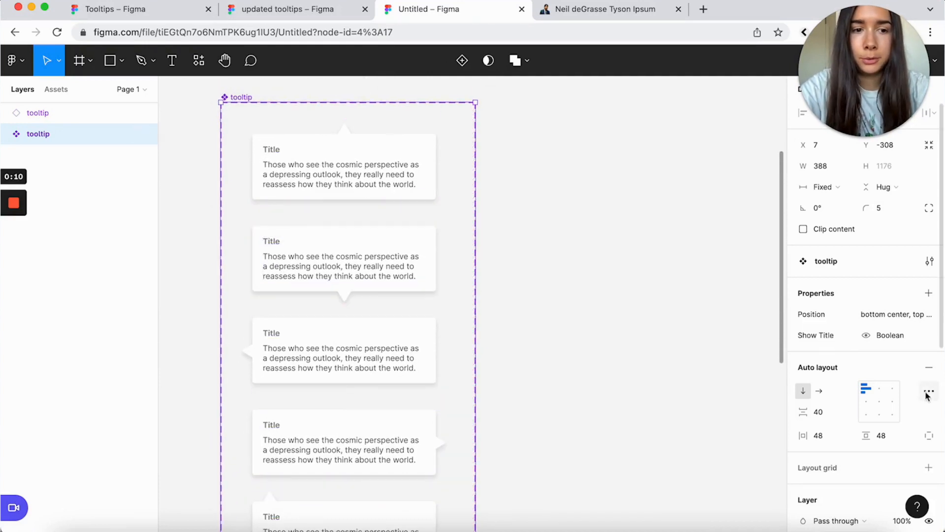
click(928, 370)
scroll(705, 361, down, 5)
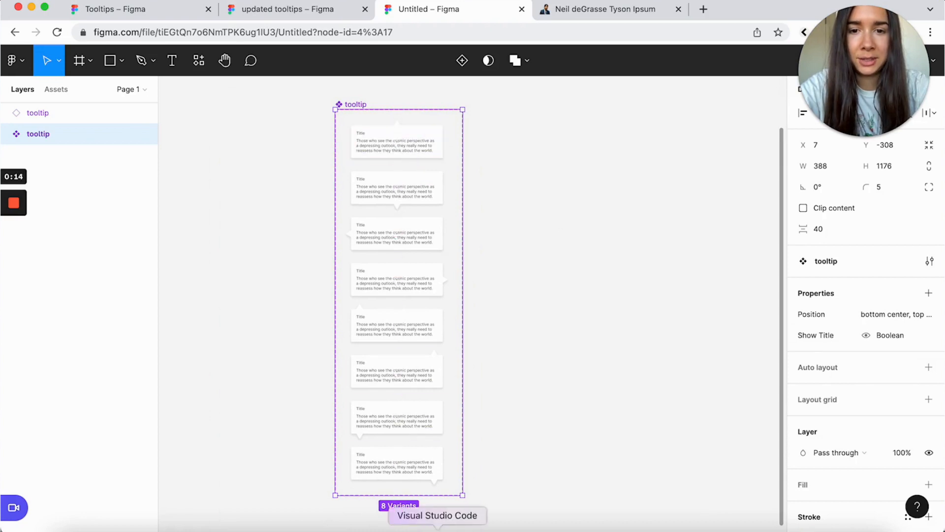
drag(463, 258, 608, 279)
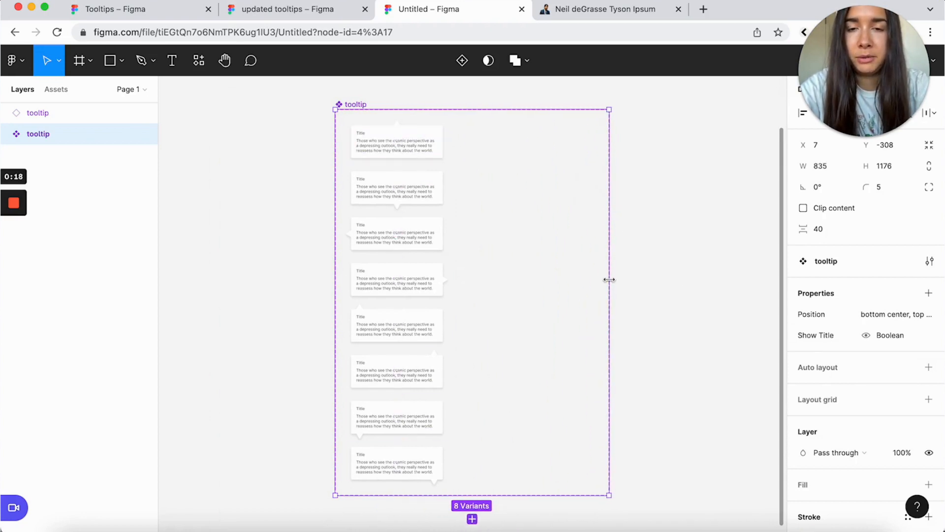
Create a variant property named "Theme" with the value "light" on the tooltip component set
scroll(609, 281, up, 3)
scroll(612, 285, up, 2)
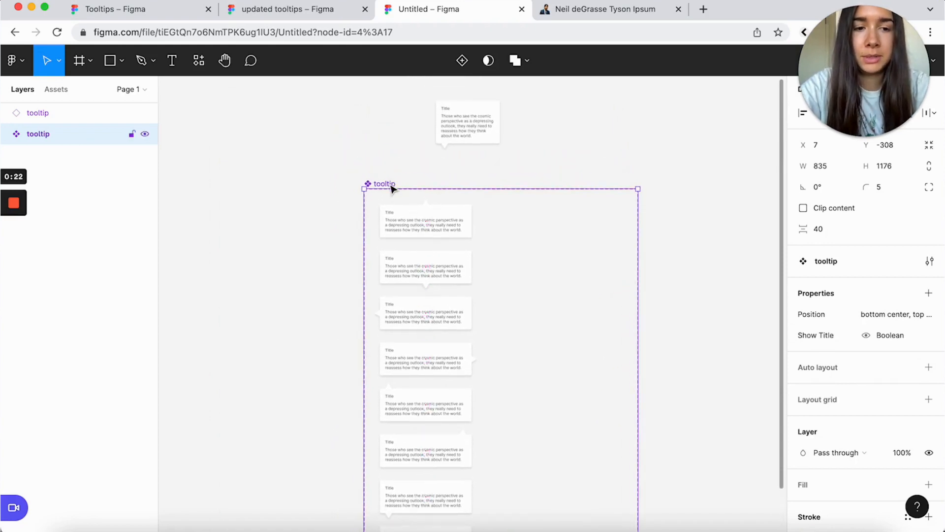
click(928, 294)
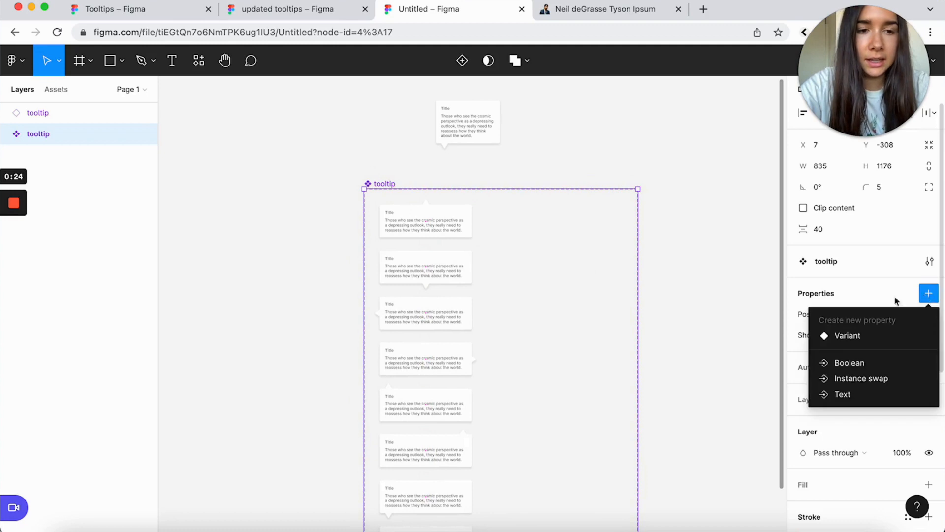
click(864, 342)
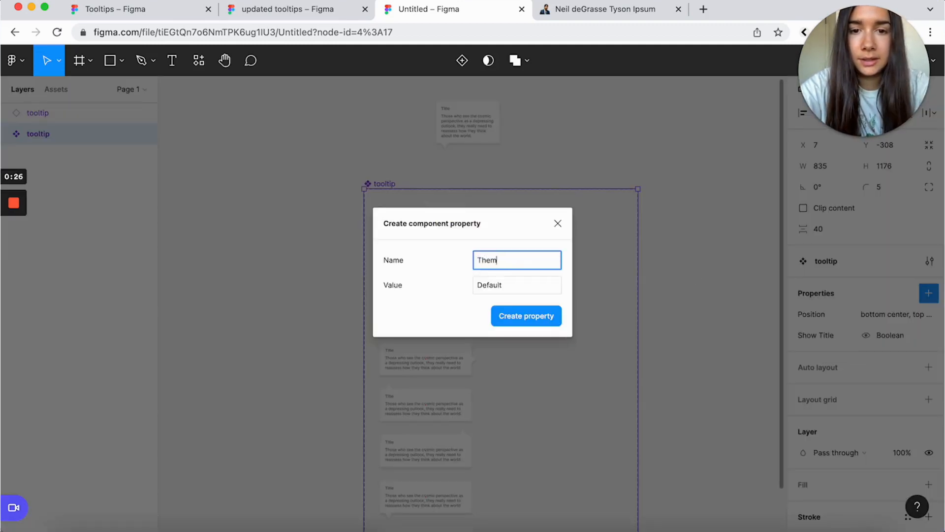
click(486, 290)
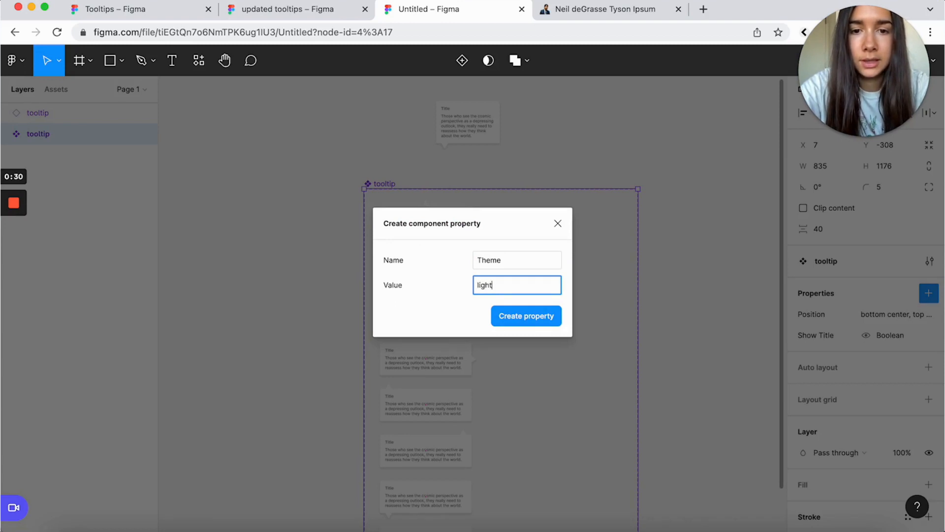
click(520, 317)
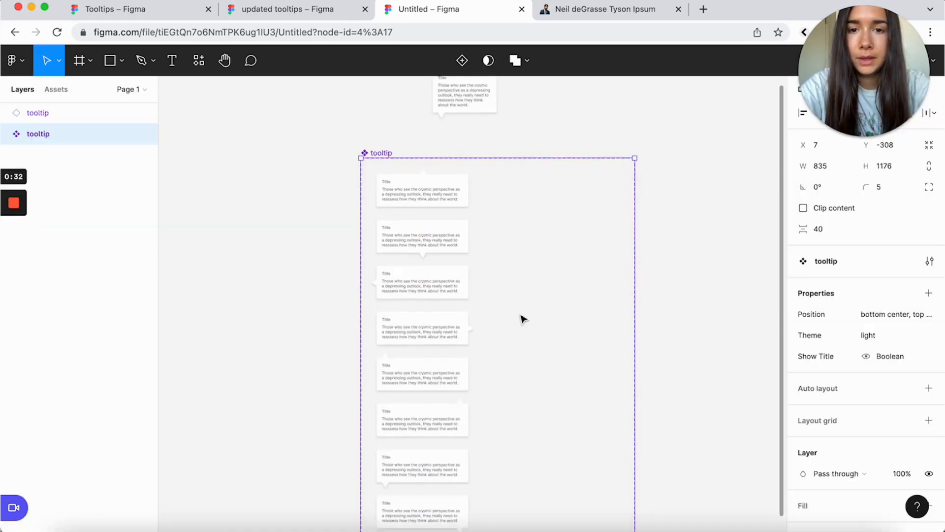
Duplicate all eight light variants and place the copies as a second column beside the originals at X 396
scroll(522, 318, down, 3)
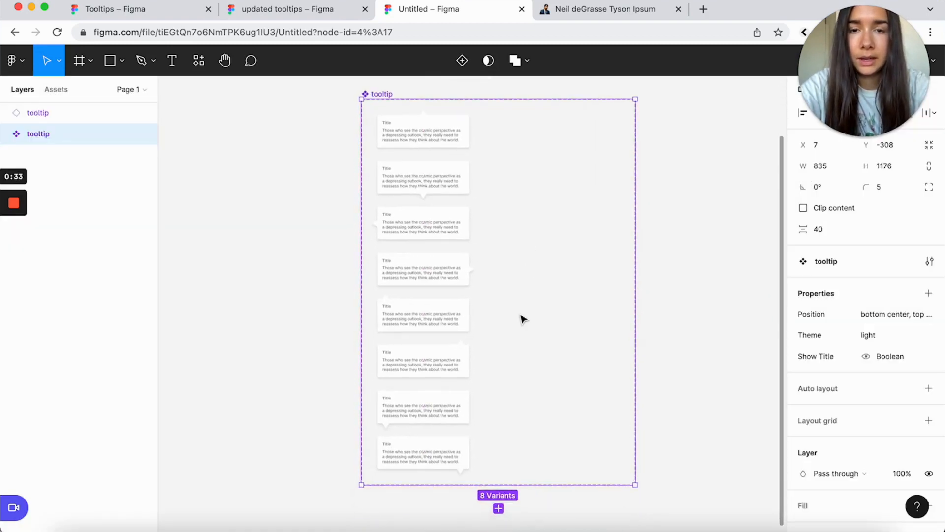
click(459, 164)
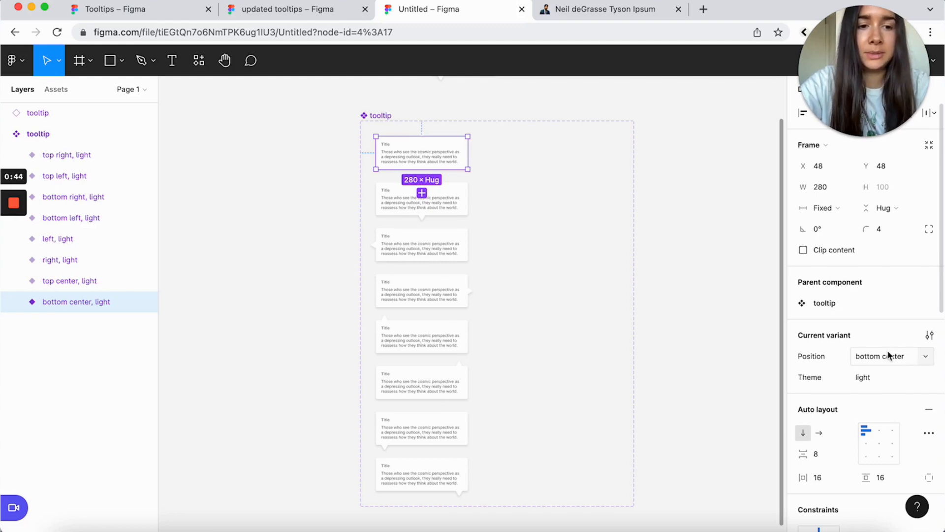
click(871, 381)
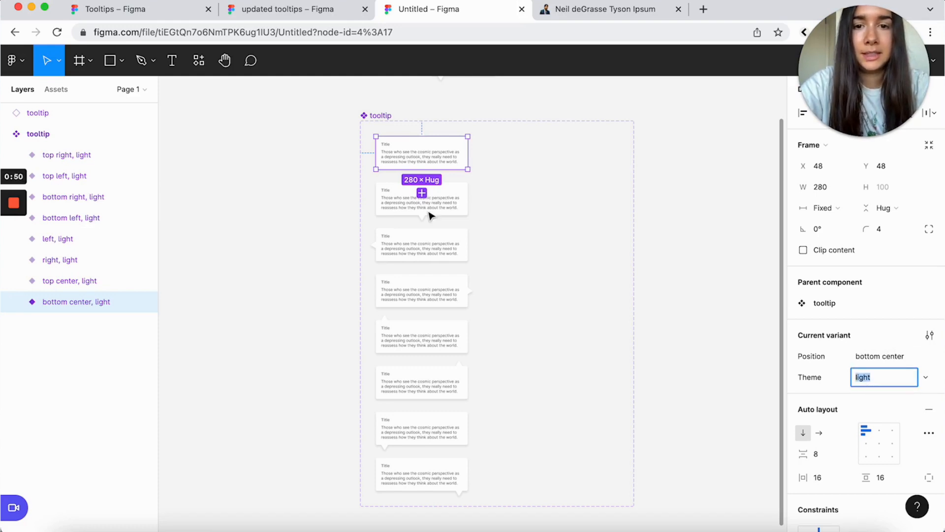
shift+click(119, 155)
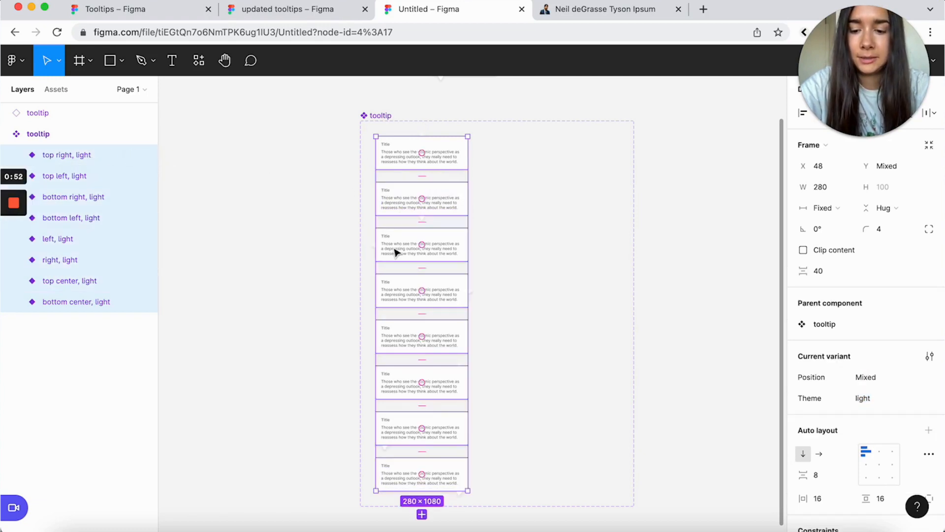
key(ctrl+c)
key(ctrl+v)
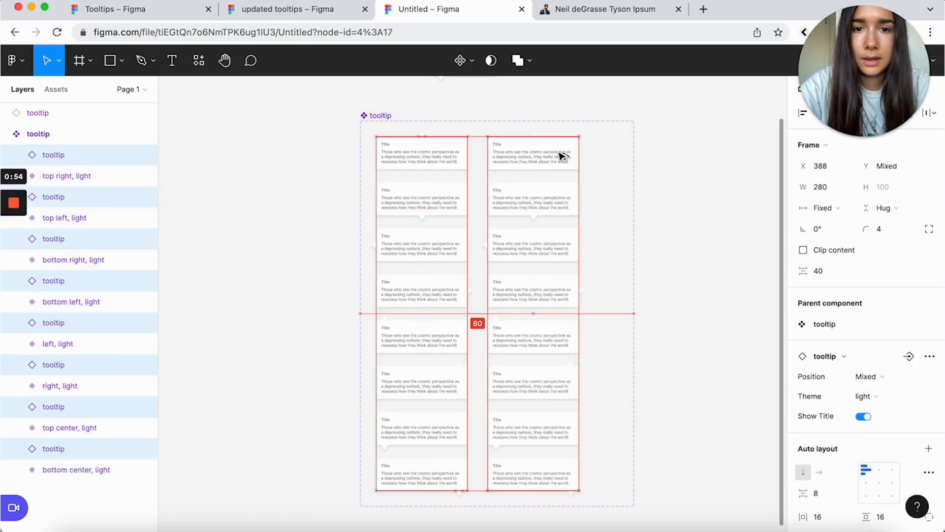
drag(561, 154, 561, 152)
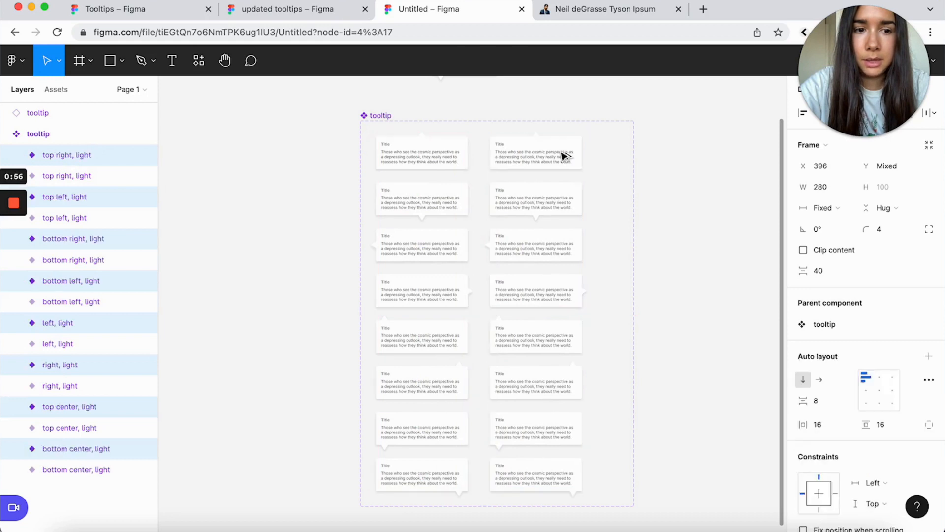
Set the Theme value of the eight copied variants to "dark"
scroll(881, 367, down, 1)
scroll(882, 366, down, 1)
text(dark)
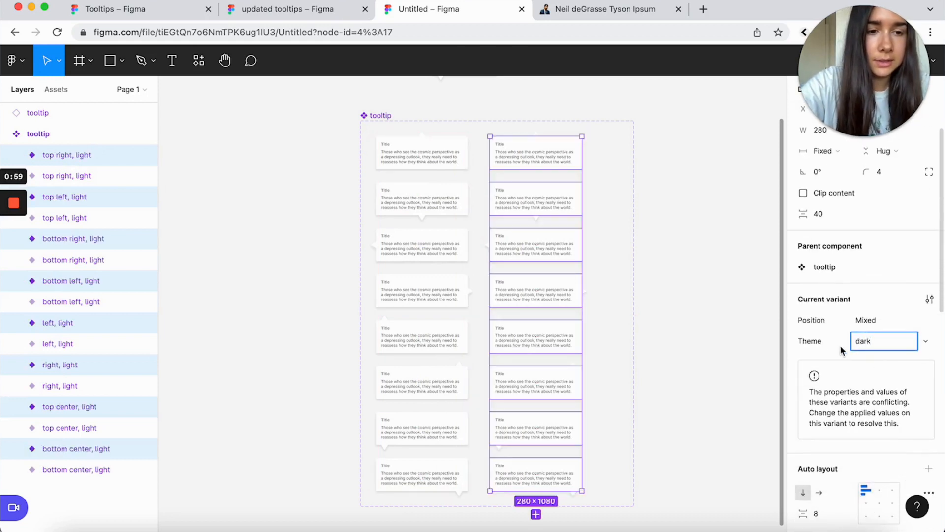
key(Return)
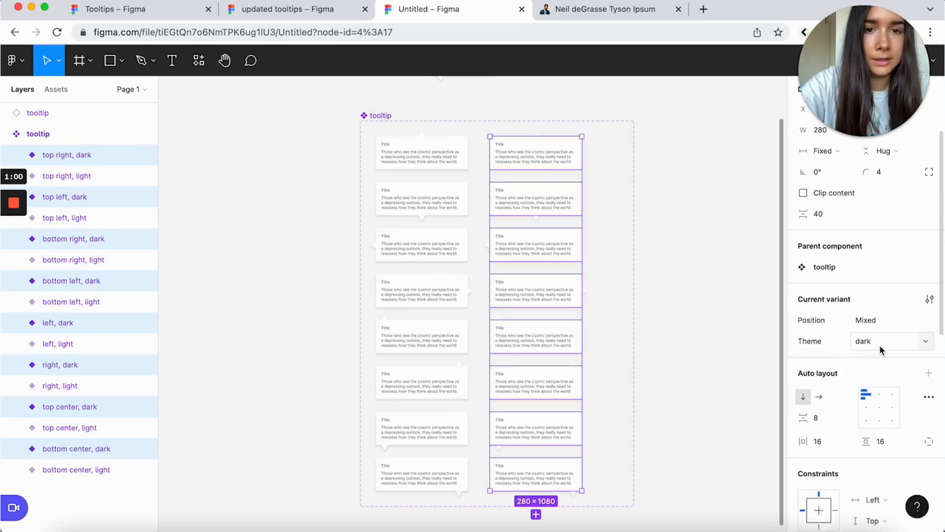
Change the white selection colour of the eight dark variants to 101010, covering both tooltip bodies and arrows
scroll(533, 173, down, 1)
scroll(834, 326, down, 10)
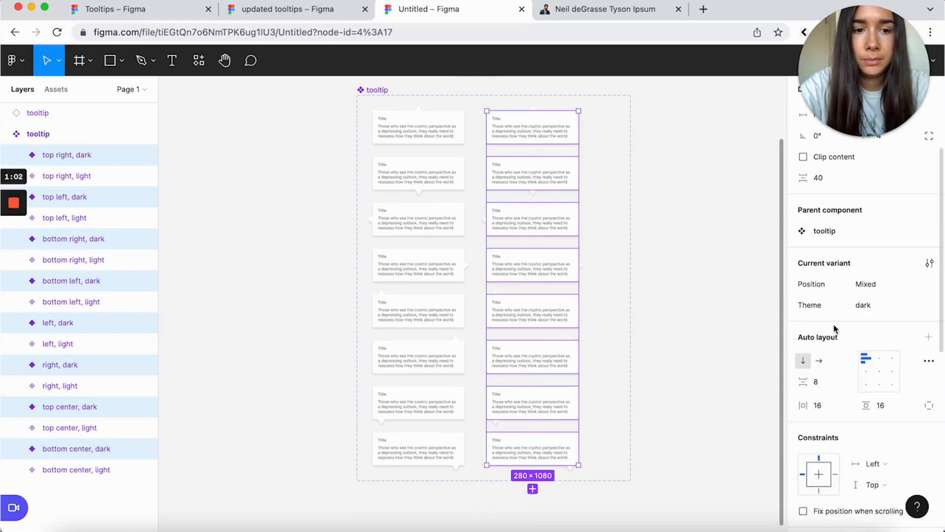
scroll(703, 298, up, 6)
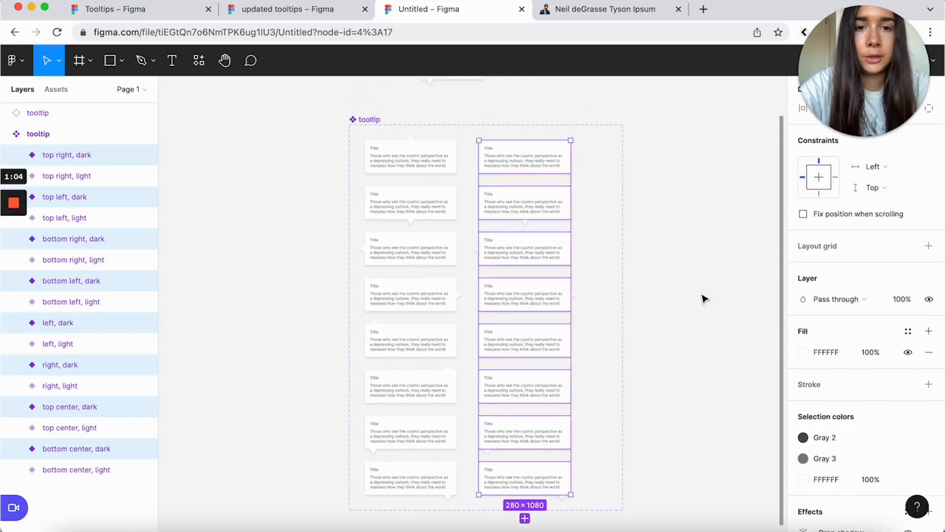
scroll(705, 298, up, 3)
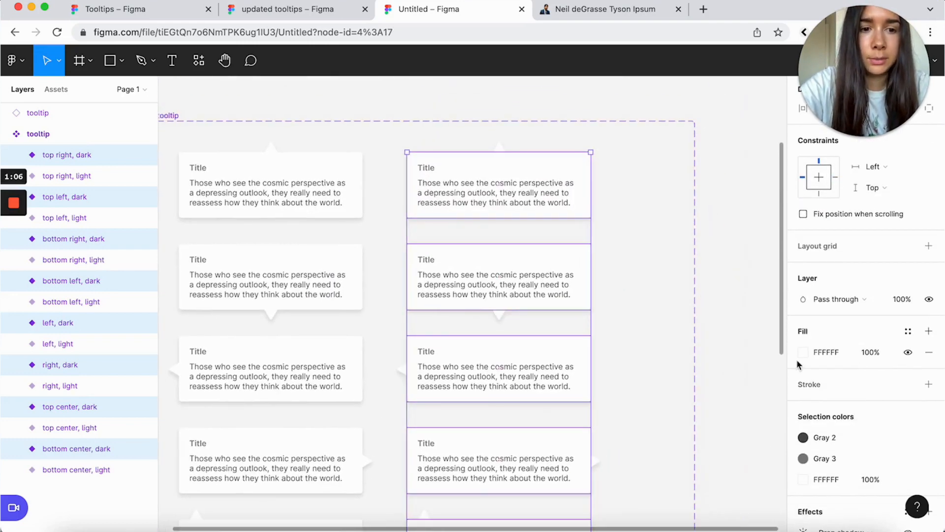
scroll(798, 367, down, 2)
click(803, 400)
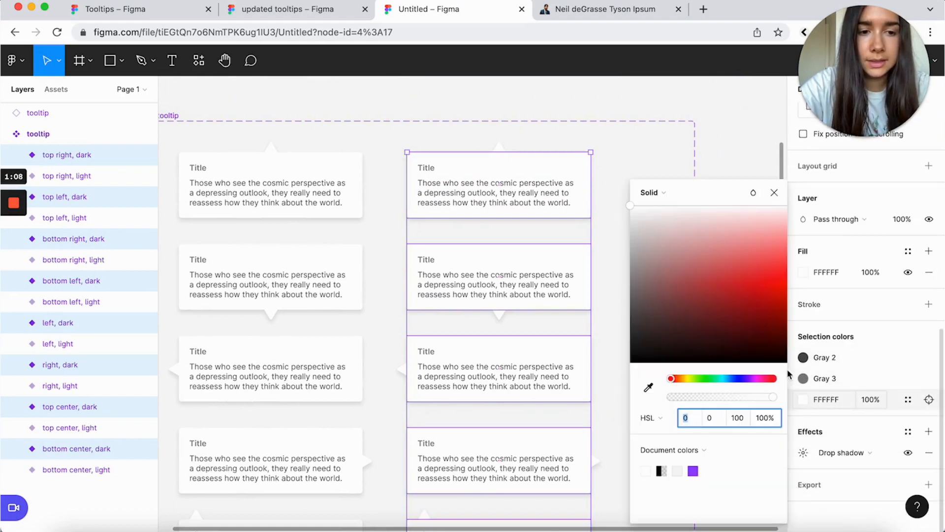
click(630, 351)
mouse_move(628, 368)
mouse_down()
mouse_move(623, 348)
mouse_move(619, 363)
mouse_up()
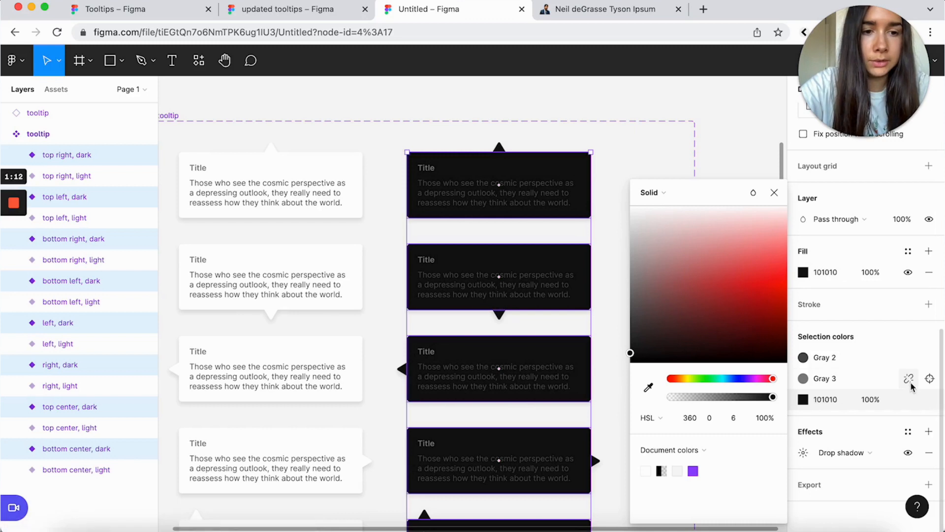
Detach the Gray 3 style from the dark variants' titles and set their colour to DEDEDE
click(909, 380)
click(801, 403)
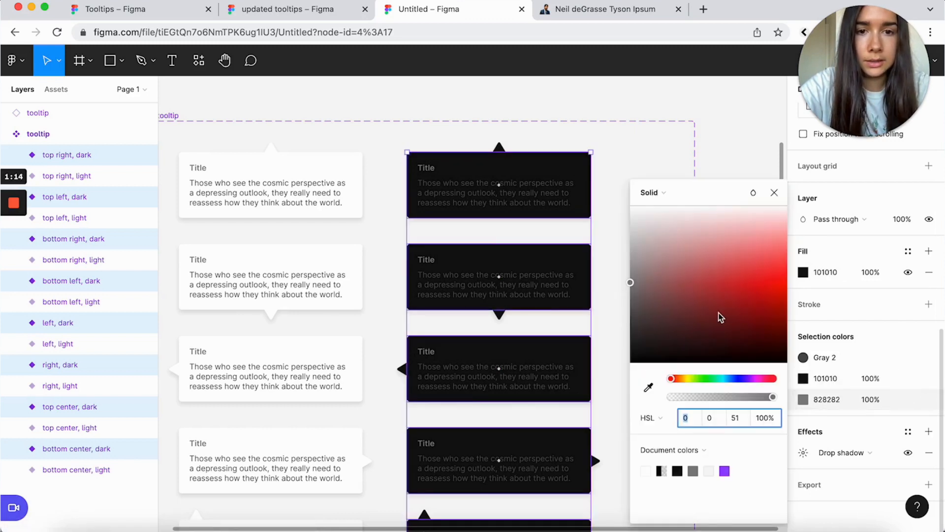
drag(642, 261, 627, 230)
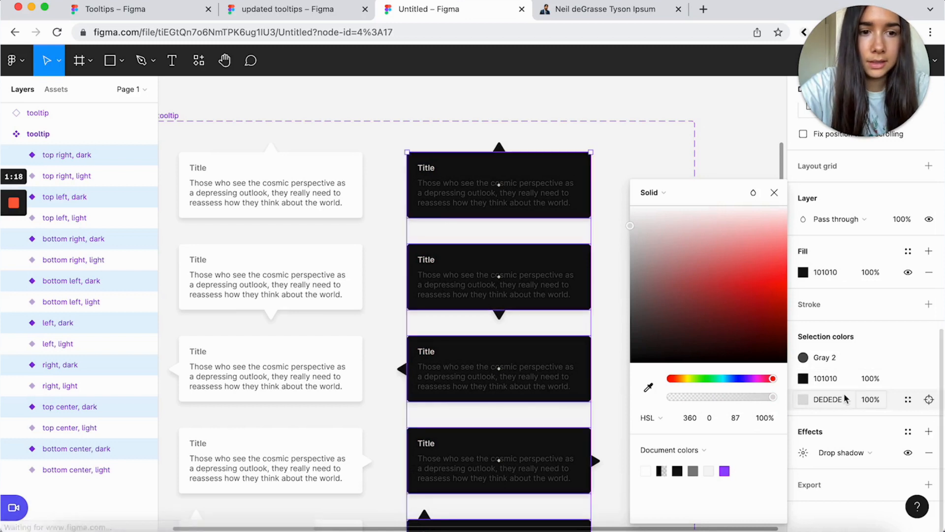
Detach the Gray 2 style from the dark variants' body text and set its colour to E5E5E5
click(909, 358)
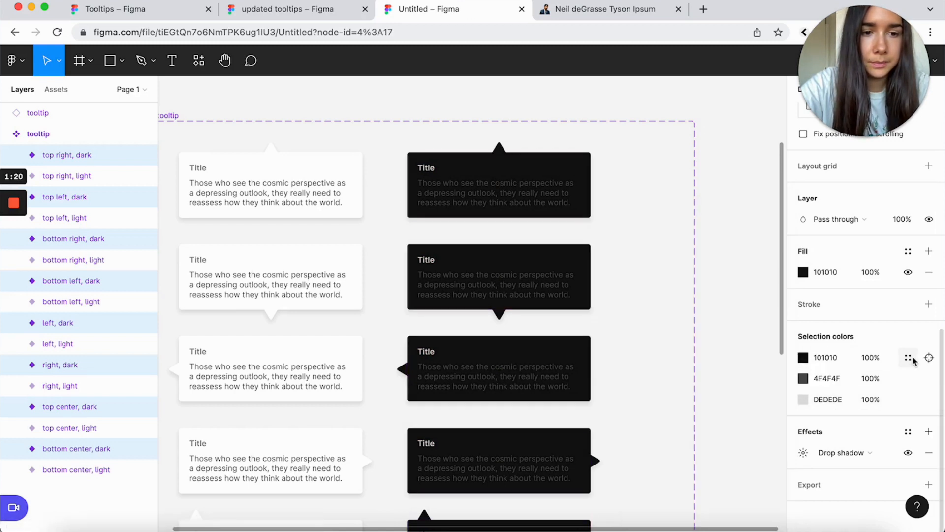
click(808, 384)
drag(710, 288, 630, 222)
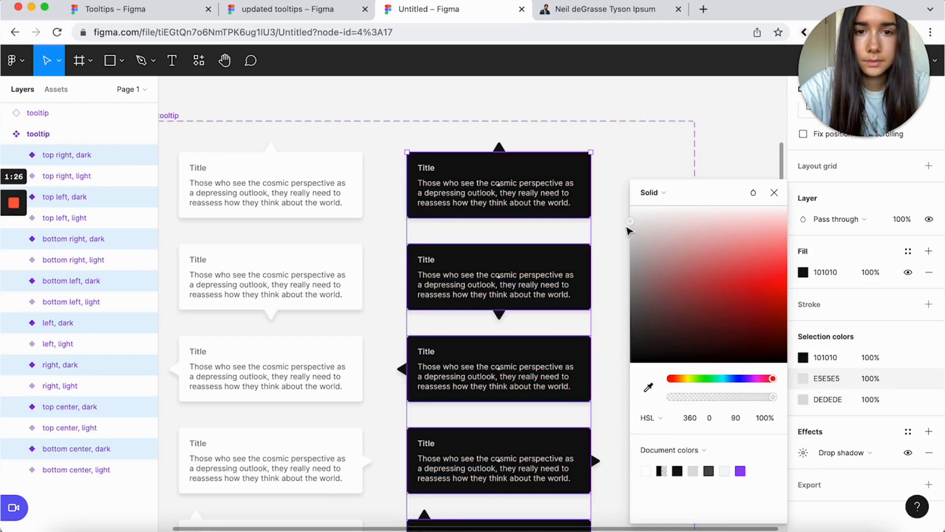
click(772, 192)
Narrow the tooltip component set frame to a width of 750
click(729, 179)
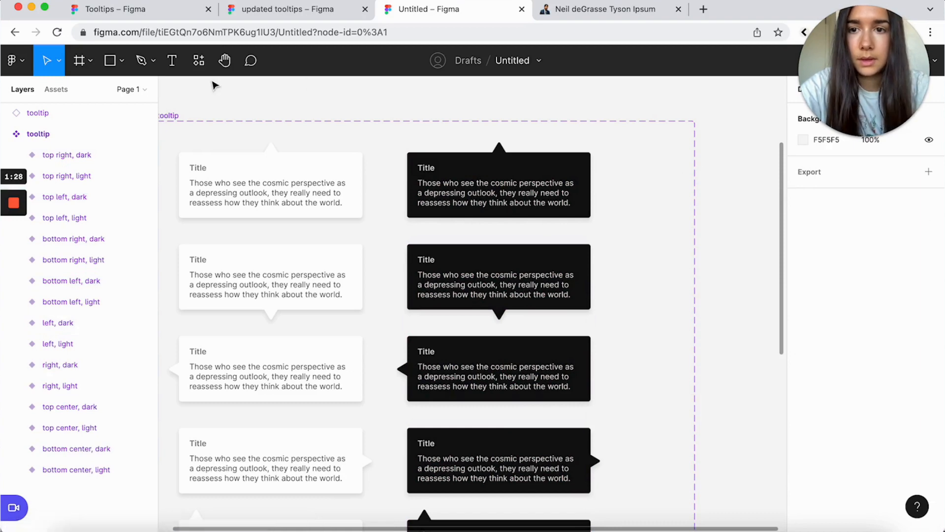
click(170, 119)
drag(695, 233, 640, 233)
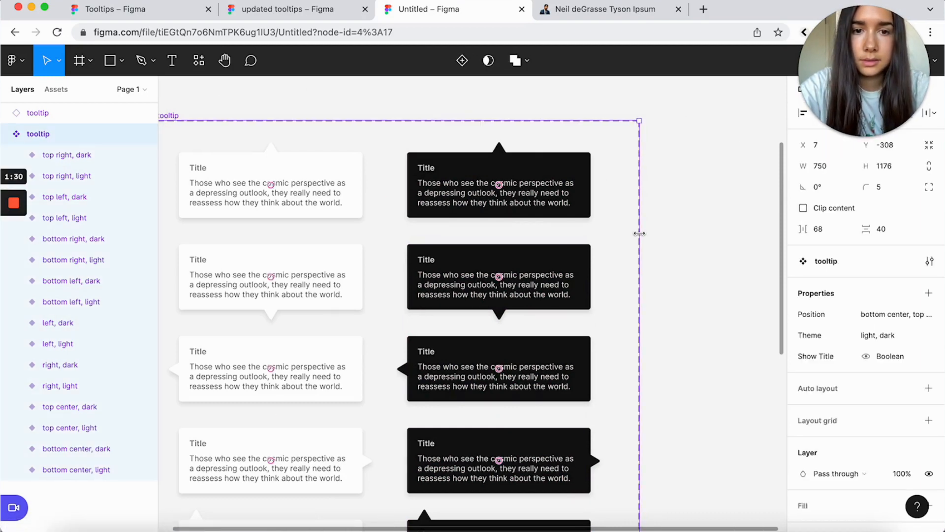
Set the Theme of the separate tooltip instance above the component set to dark
scroll(641, 250, up, 2)
scroll(641, 252, up, 5)
click(374, 266)
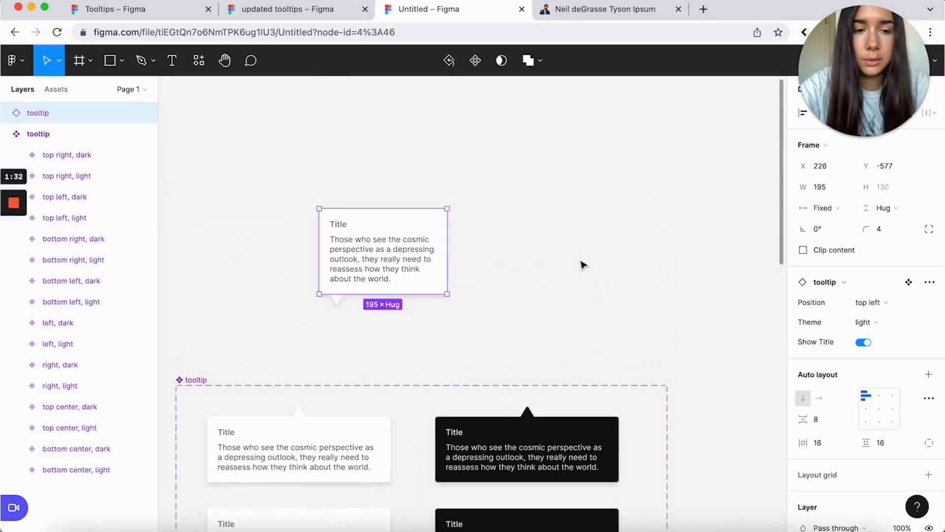
scroll(583, 265, down, 2)
scroll(583, 264, left, 2)
click(865, 322)
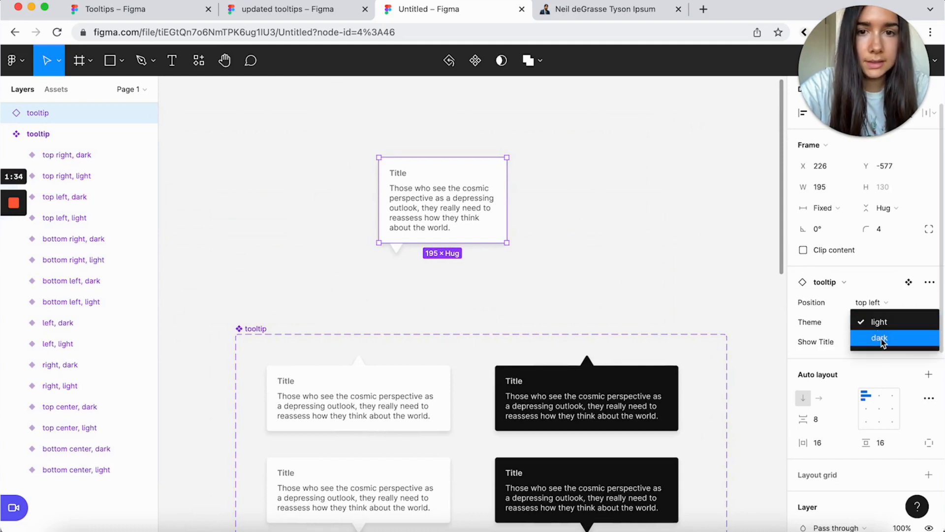
click(880, 338)
click(701, 249)
Widen the tooltip instance above the component set to about 280
click(500, 202)
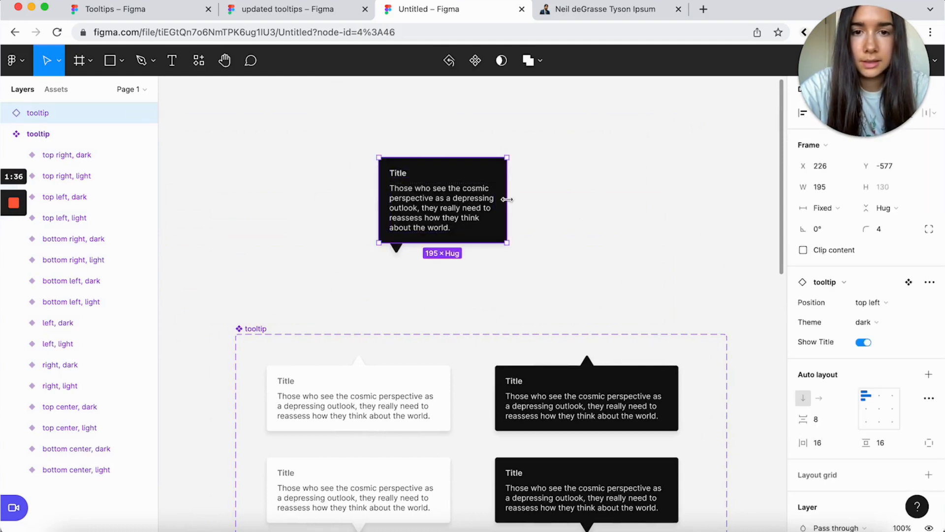
drag(507, 201, 561, 202)
click(646, 211)
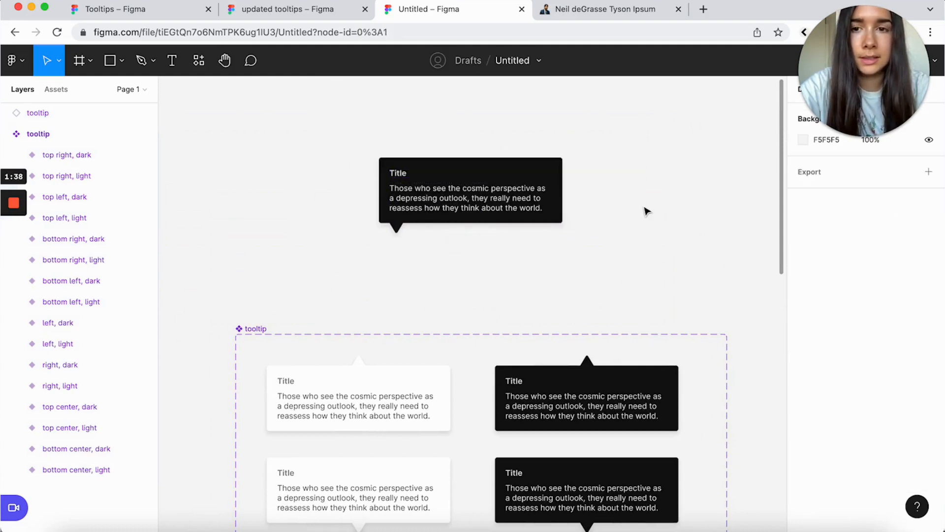
scroll(647, 211, down, 1)
scroll(646, 211, right, 1)
click(477, 185)
click(700, 227)
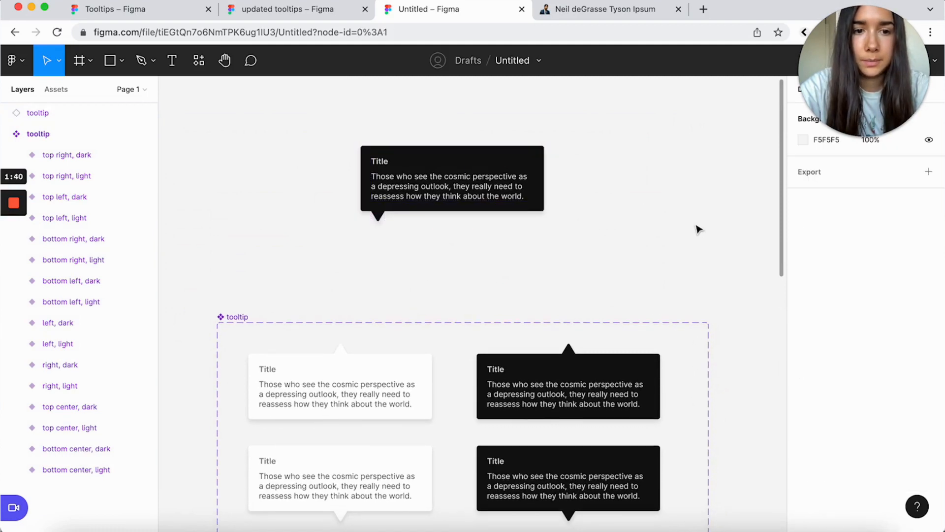
mouse_move(24, 188)
click(12, 258)
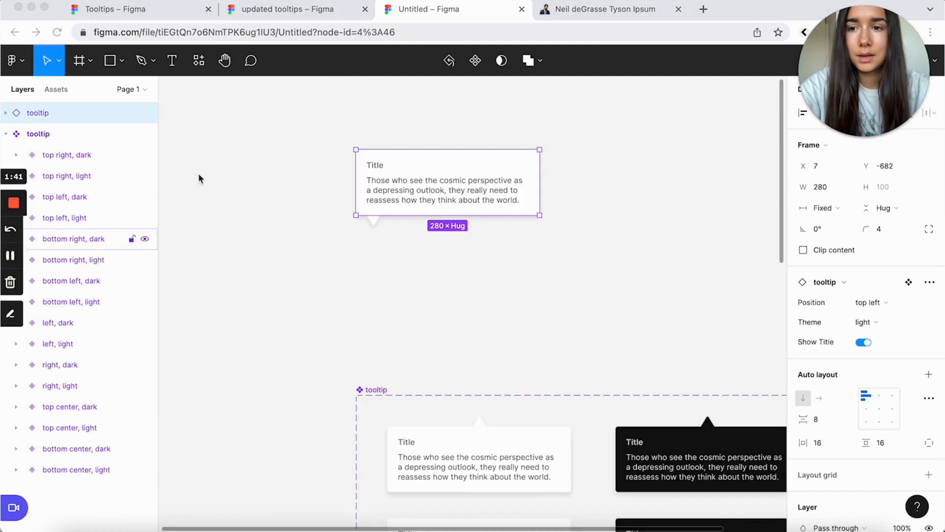
scroll(256, 174, up, 1)
scroll(256, 173, right, 1)
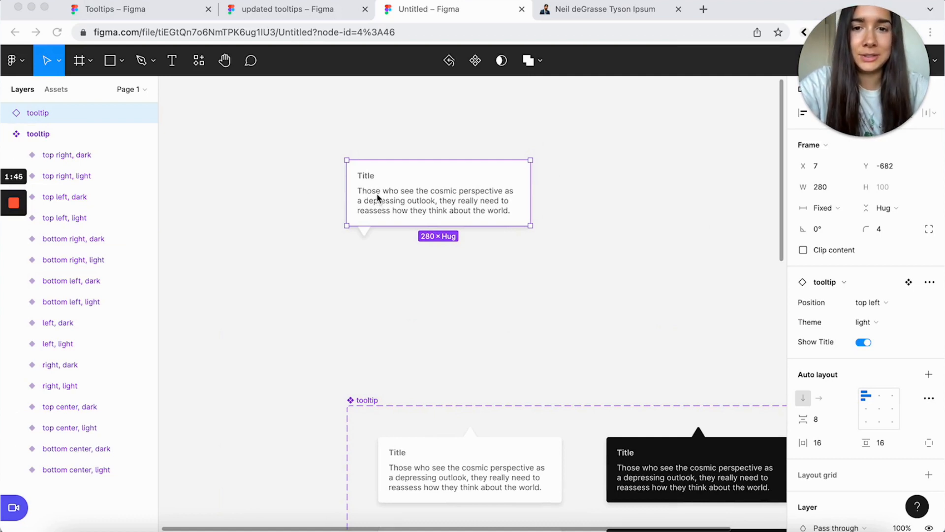
click(365, 141)
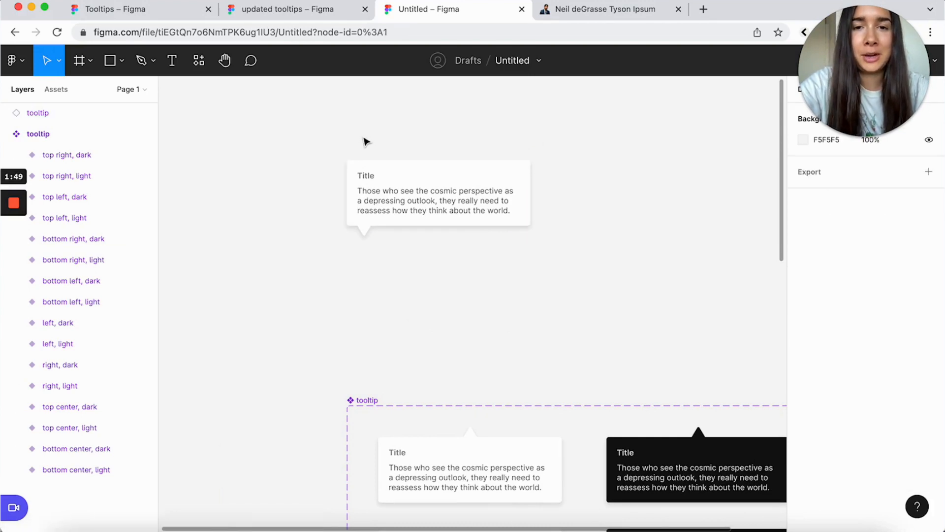
scroll(365, 141, up, 1)
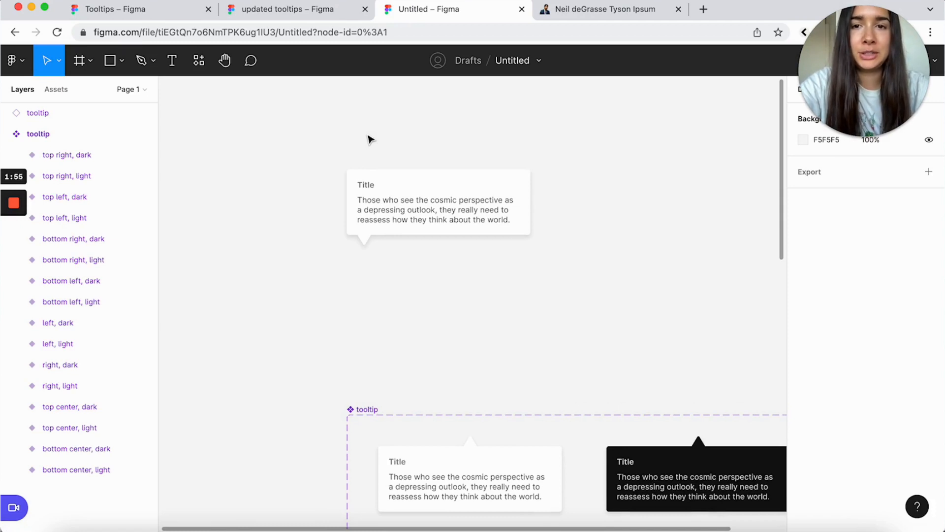
Select the tooltip instance above the component set and collapse the component set's list of variant layers
click(422, 196)
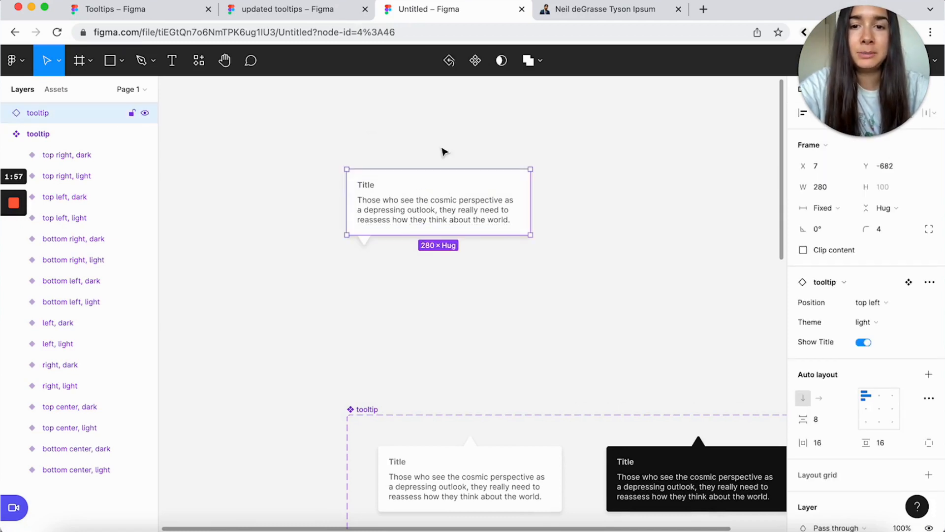
click(5, 136)
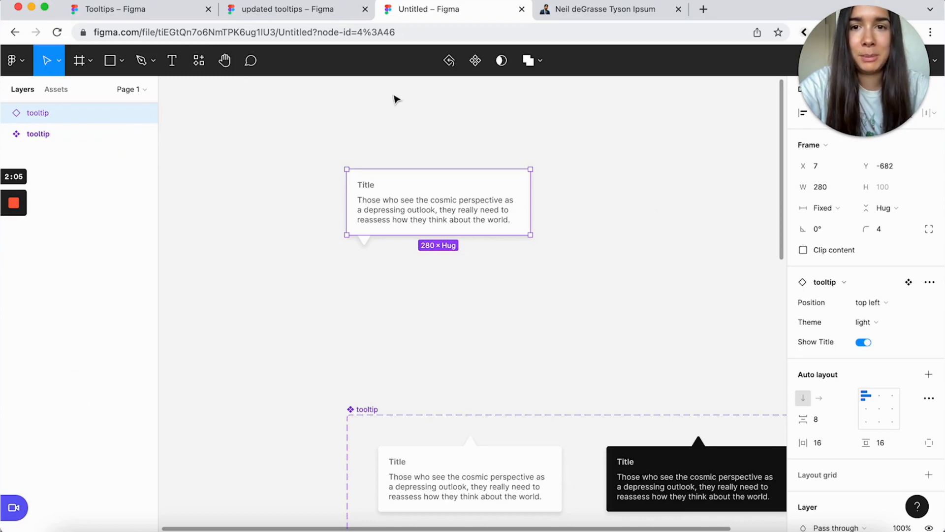
Switch to the updated tooltips file and examine the light and dark variants of the tooltip-old component set up close
click(293, 10)
scroll(507, 161, left, 3)
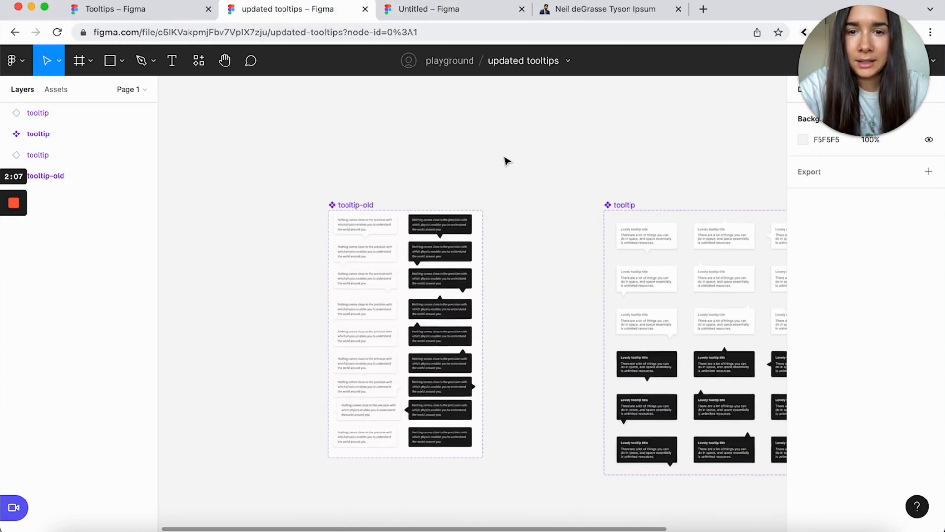
scroll(507, 161, up, 10)
scroll(507, 162, down, 3)
scroll(507, 161, up, 2)
scroll(507, 161, left, 1)
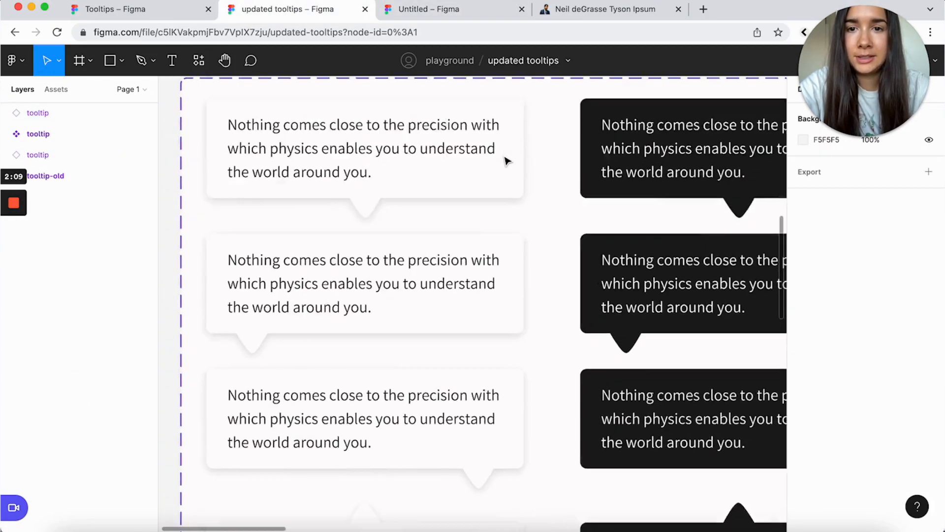